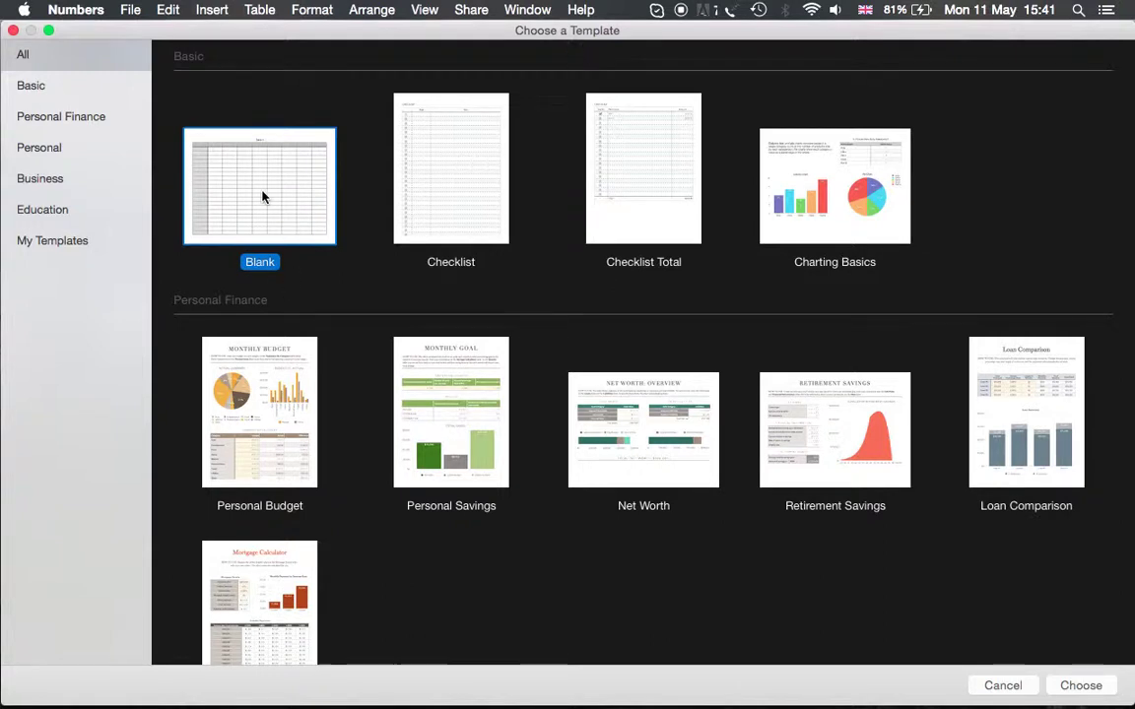
# Browse the template categories, then create a new spreadsheet from the Blank template
pyautogui.scroll(-1, 304, 225)
pyautogui.scroll(-10, 304, 224)
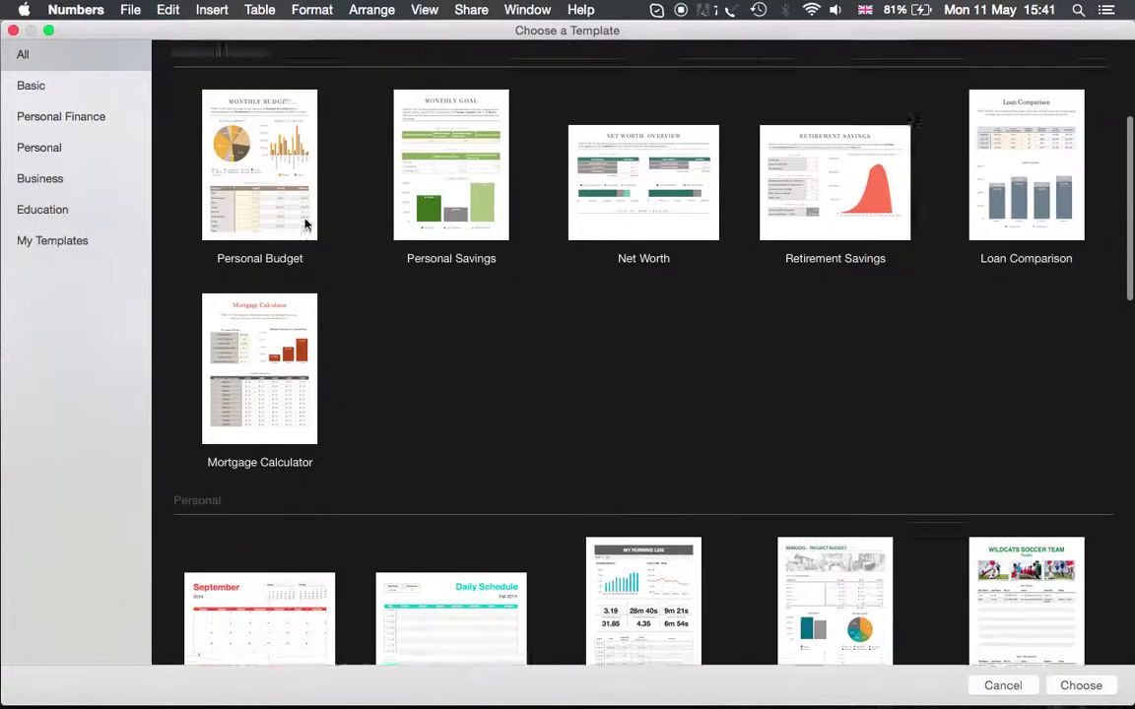
pyautogui.scroll(-5, 304, 224)
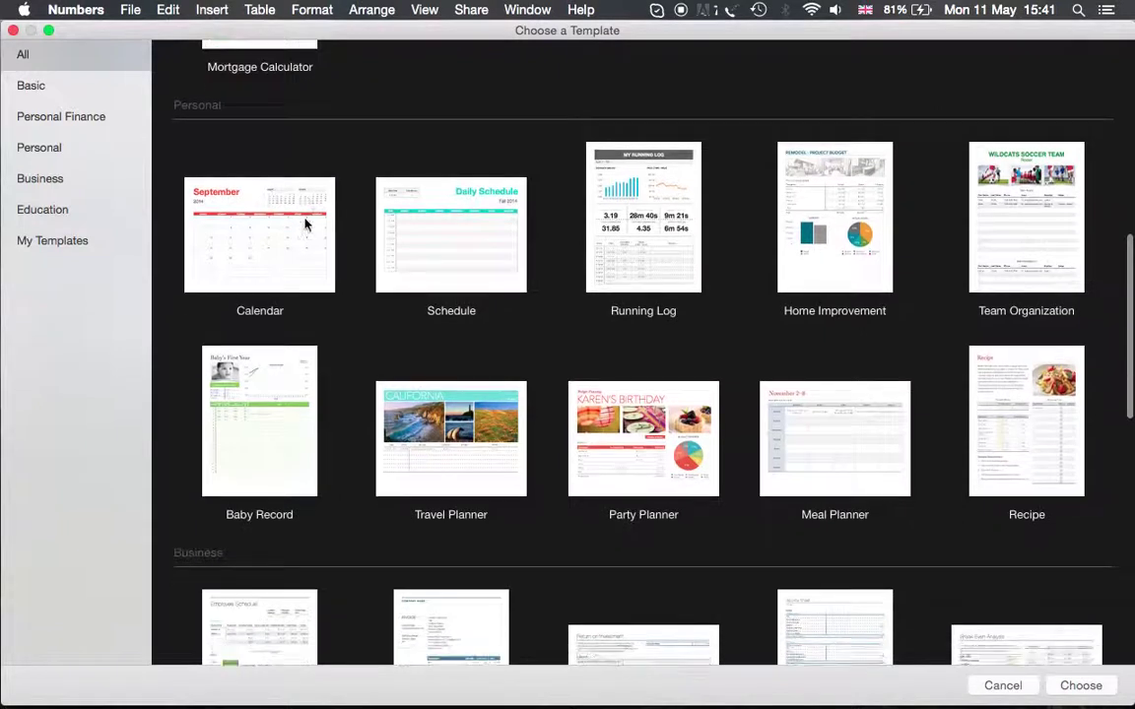
pyautogui.scroll(-3, 304, 225)
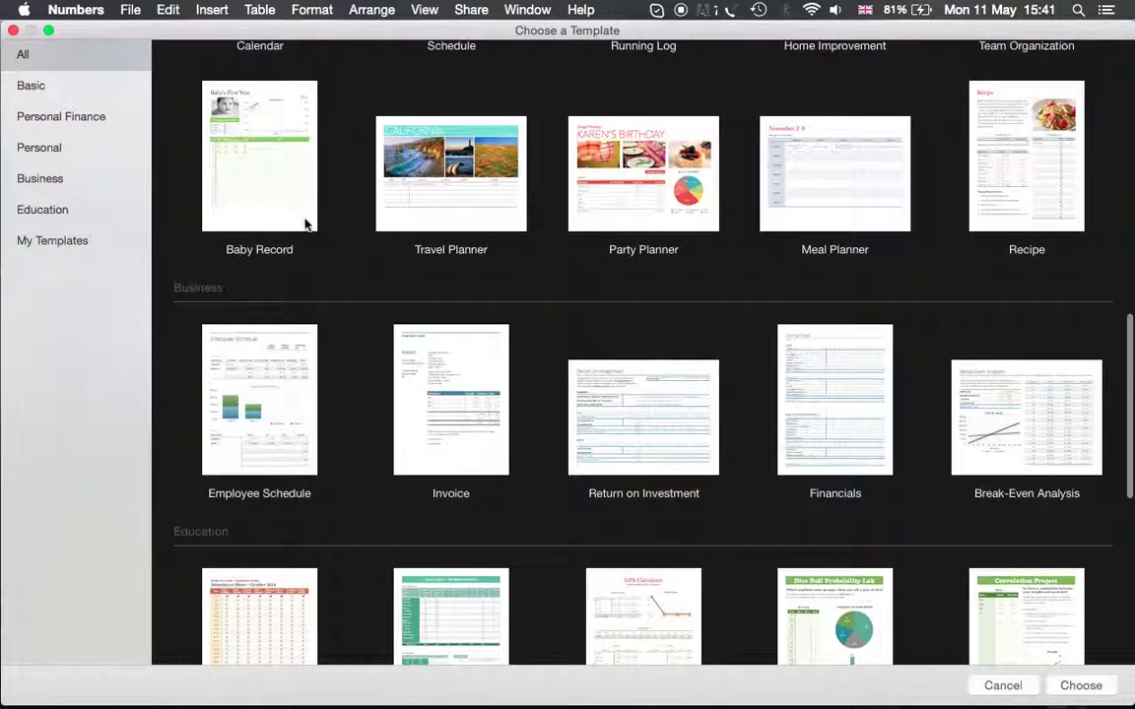
pyautogui.scroll(15, 304, 225)
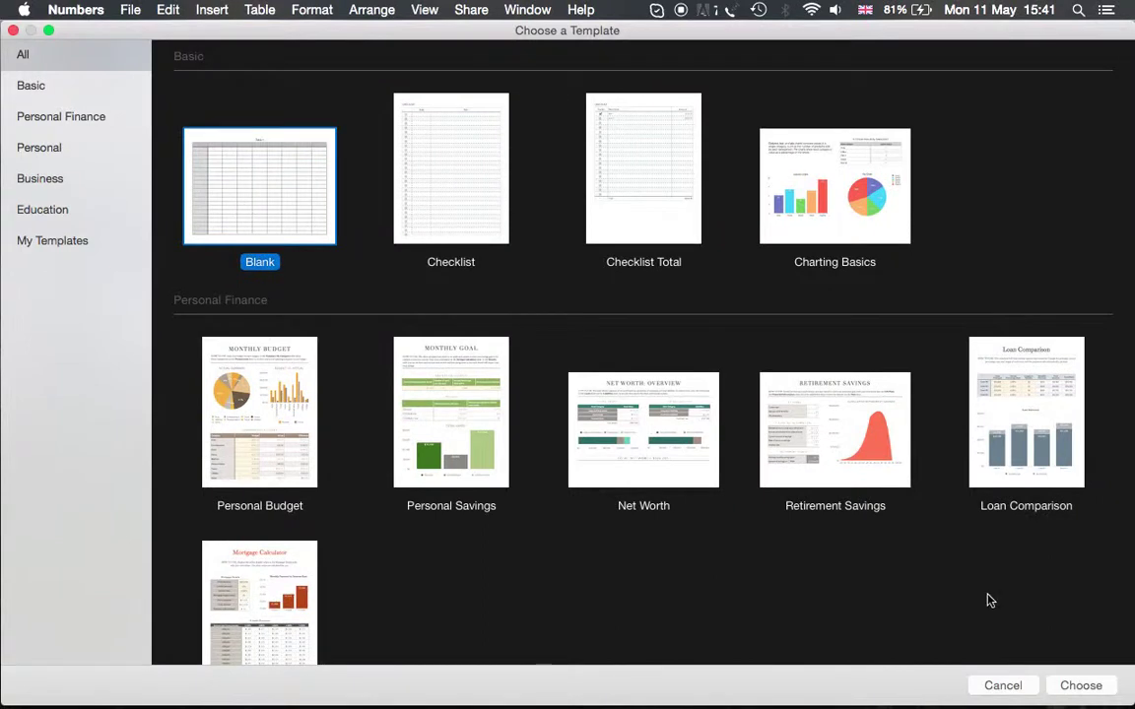
pyautogui.click(1081, 685)
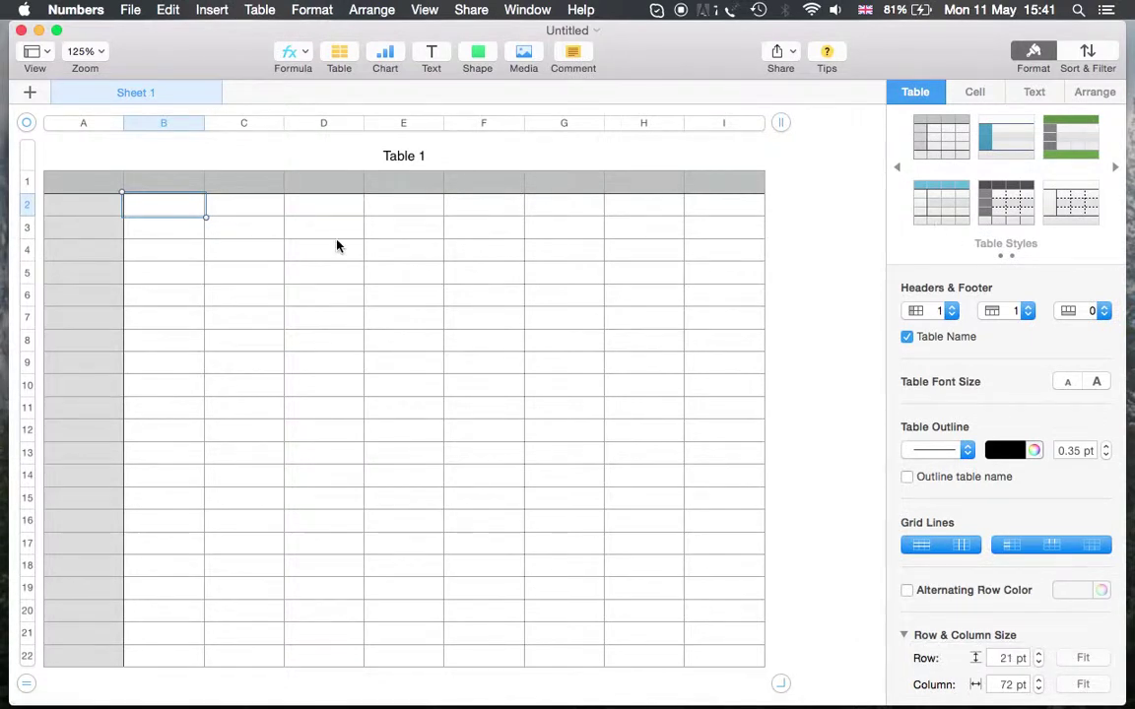
# Rename the first sheet from Sheet 1 to 'test 1'
pyautogui.scroll(-2, 261, 233)
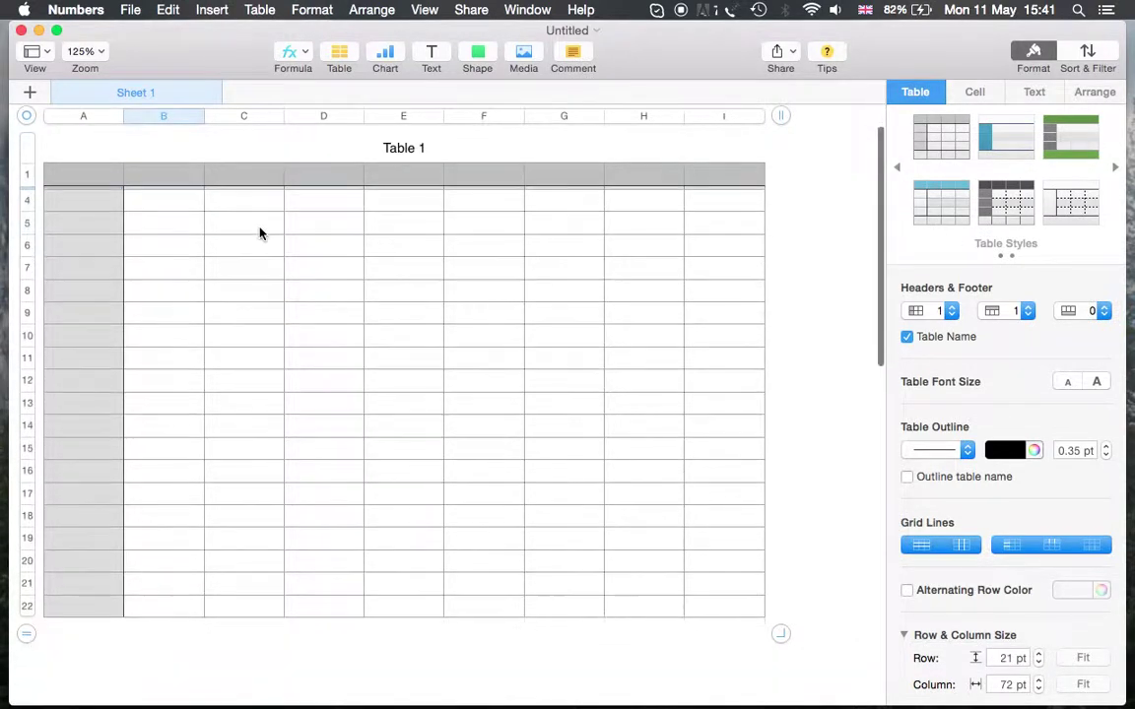
pyautogui.scroll(-10, 261, 234)
pyautogui.scroll(12, 261, 234)
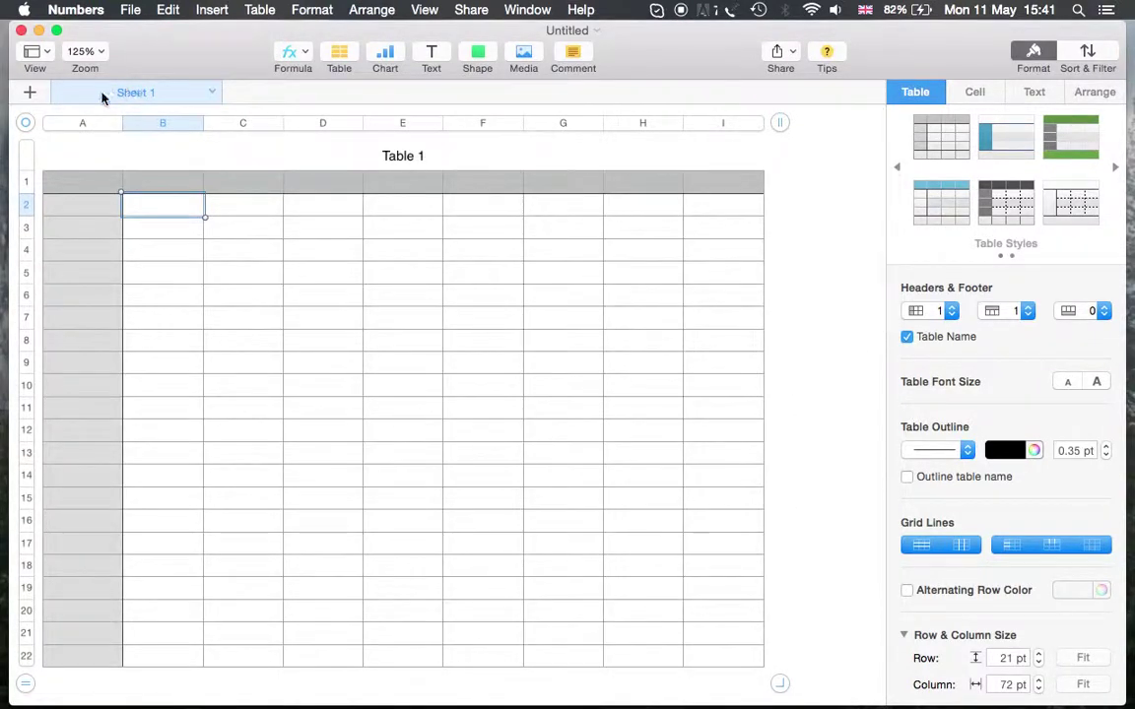
pyautogui.click(212, 92)
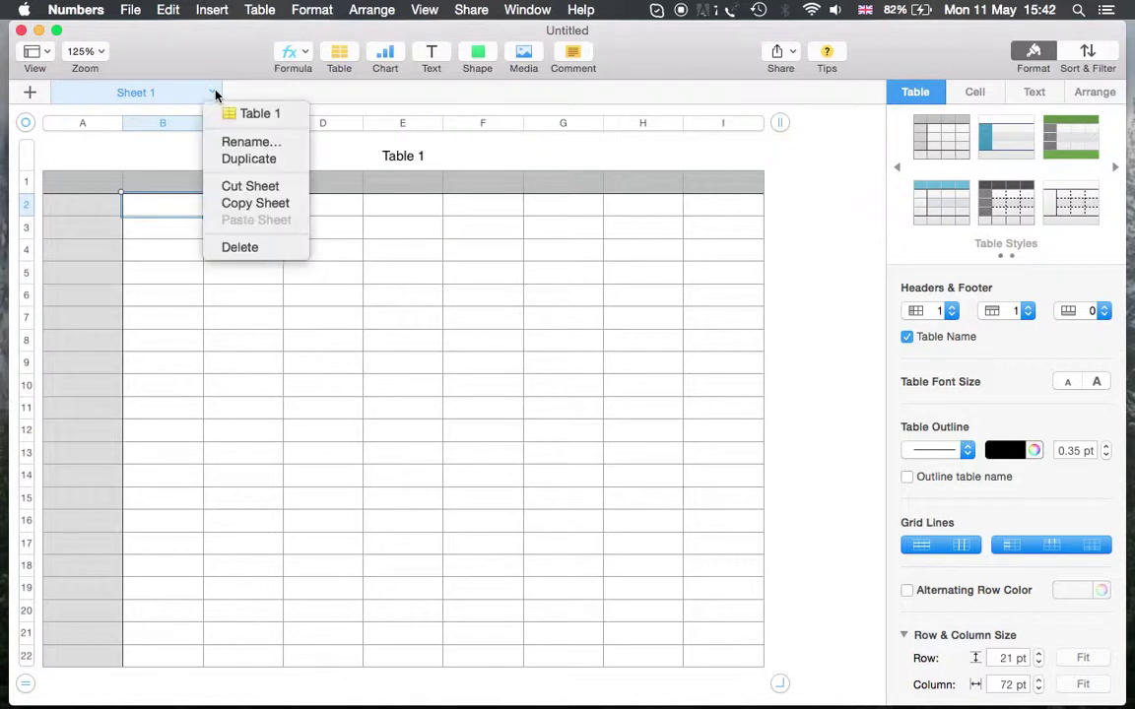
pyautogui.click(241, 143)
pyautogui.write('test 1')
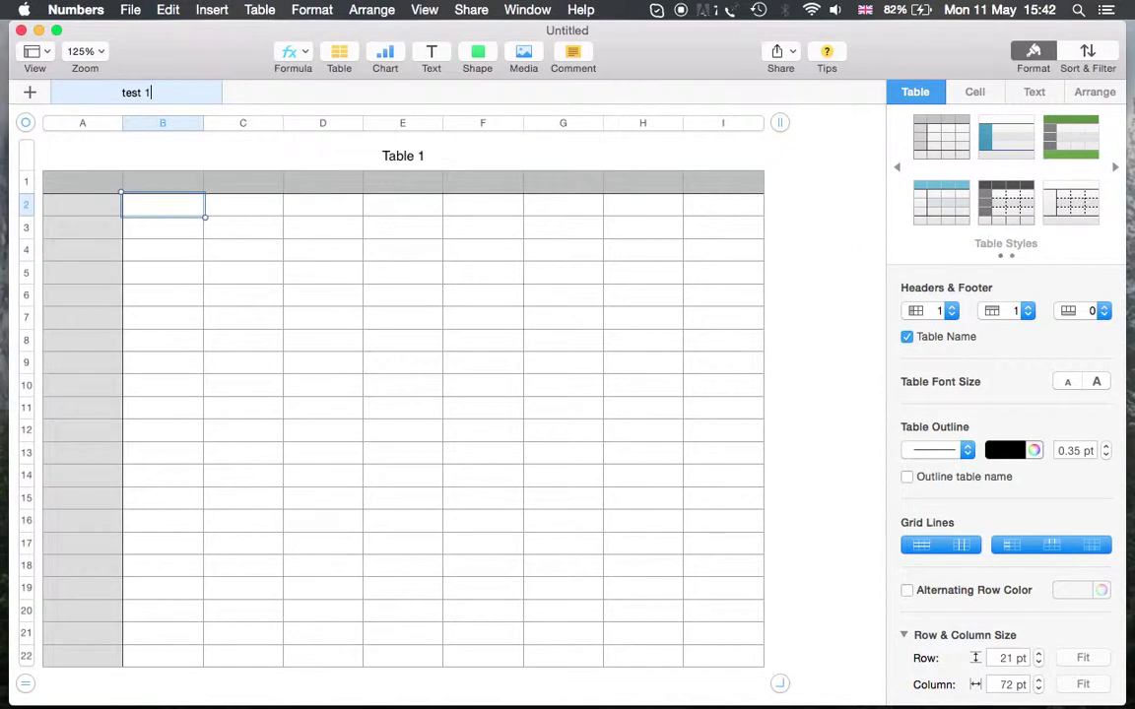
pyautogui.press('Return')
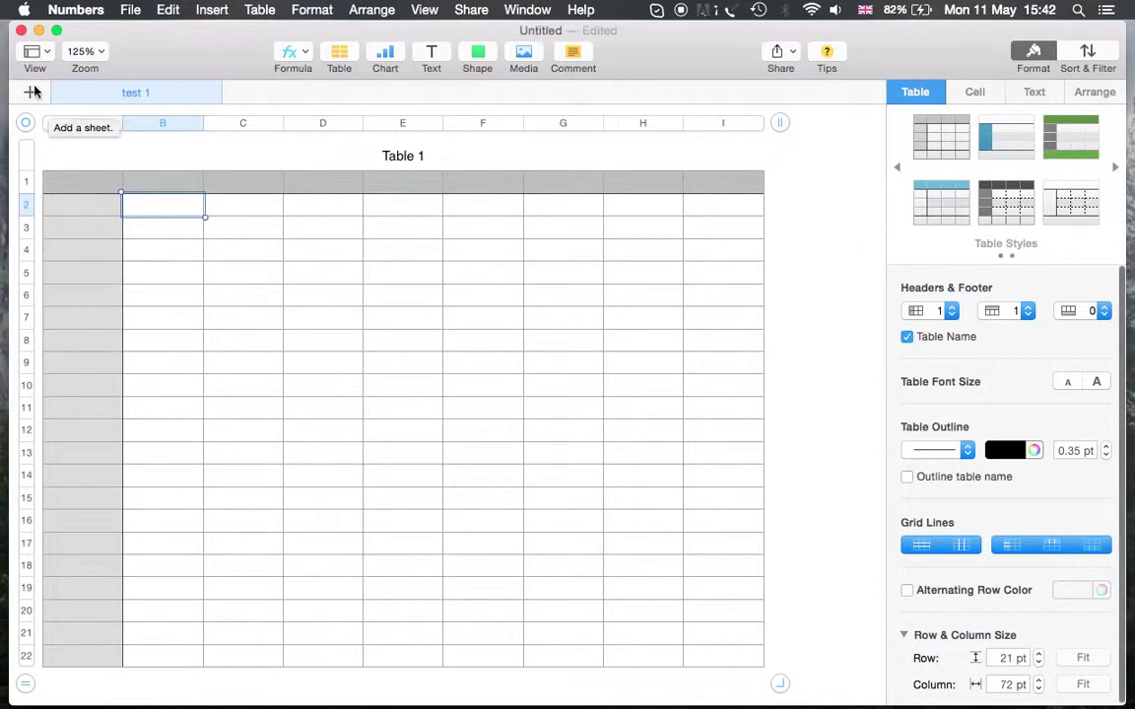
# Add a new sheet, Sheet 1, and extend its table to column F and rows 11–12
pyautogui.click(30, 91)
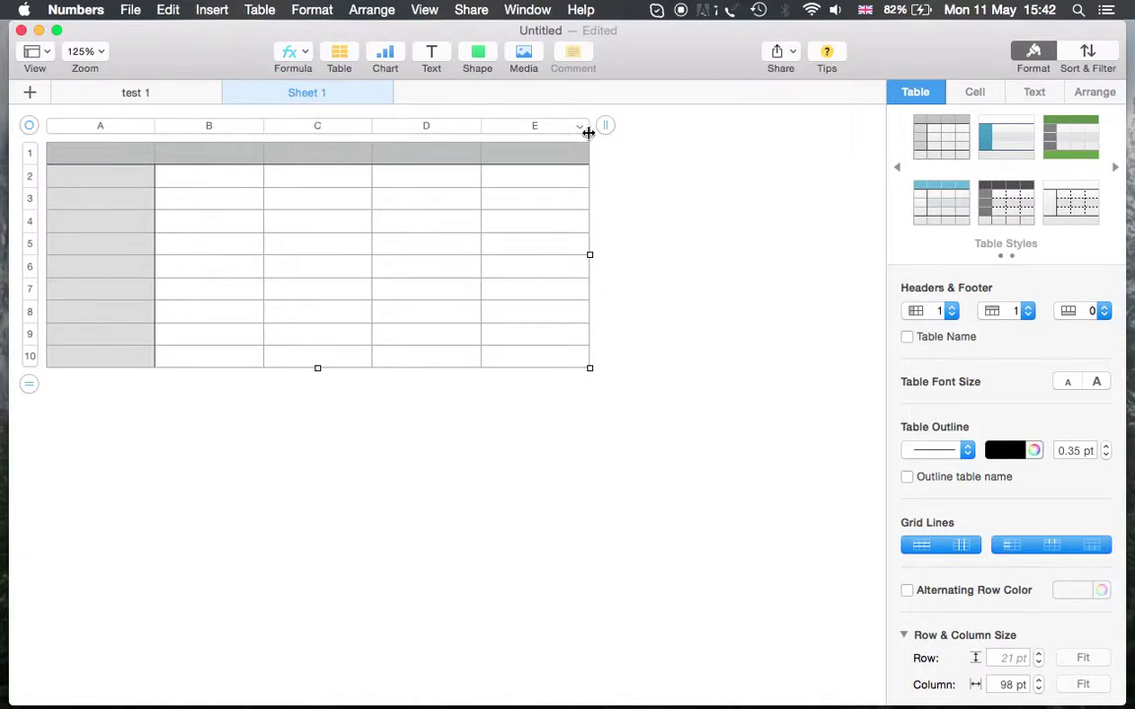
pyautogui.scroll(2, 291, 210)
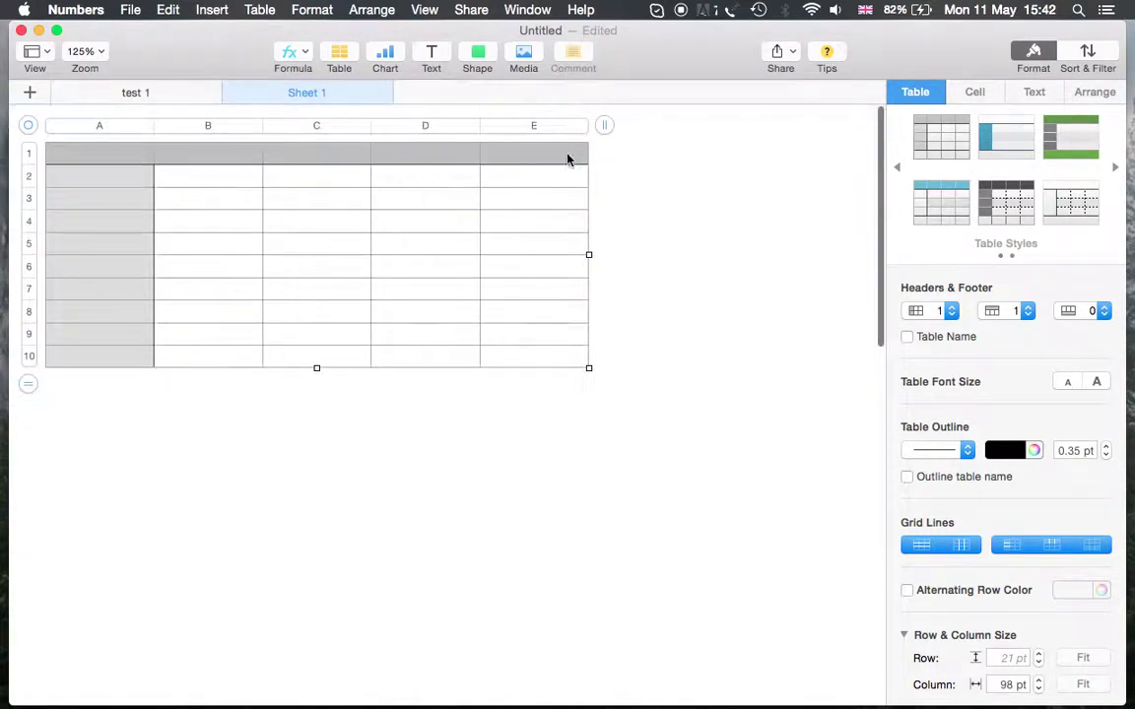
pyautogui.moveTo(605, 126); pyautogui.dragTo(822, 132)
pyautogui.scroll(-1, 657, 183)
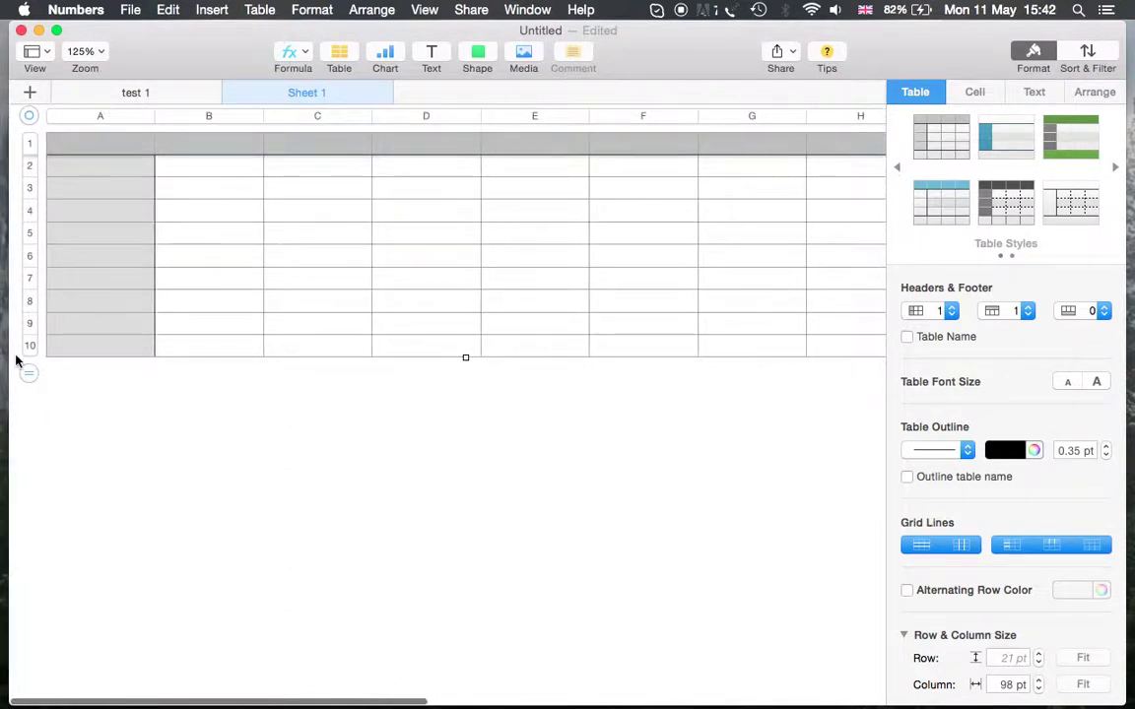
pyautogui.moveTo(29, 373); pyautogui.dragTo(31, 443)
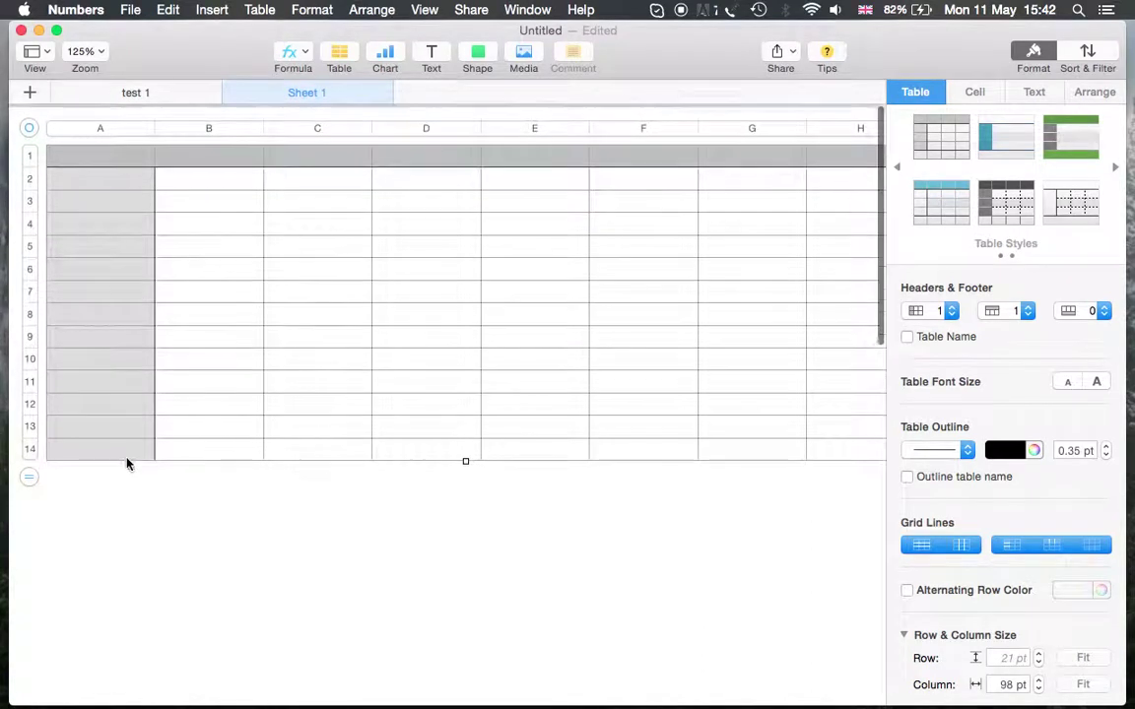
# Extend the table further, out to column I and rows 15–17
pyautogui.hscroll(1, 181, 323)
pyautogui.hscroll(5, 181, 323)
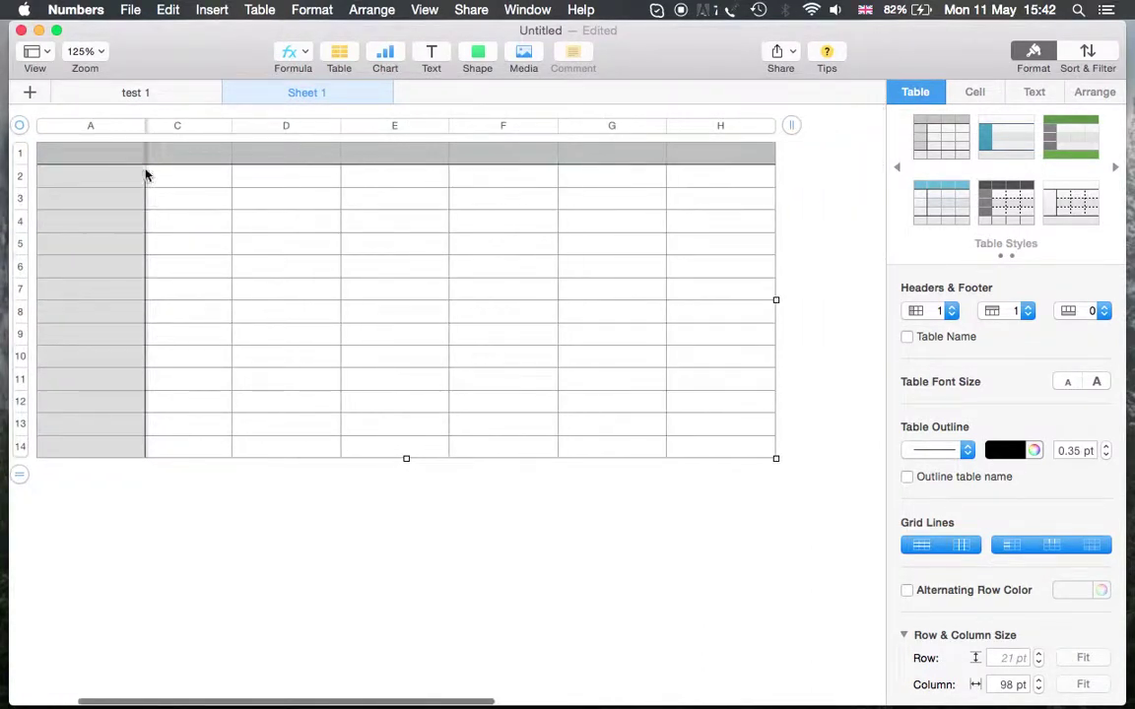
pyautogui.hscroll(15, 140, 256)
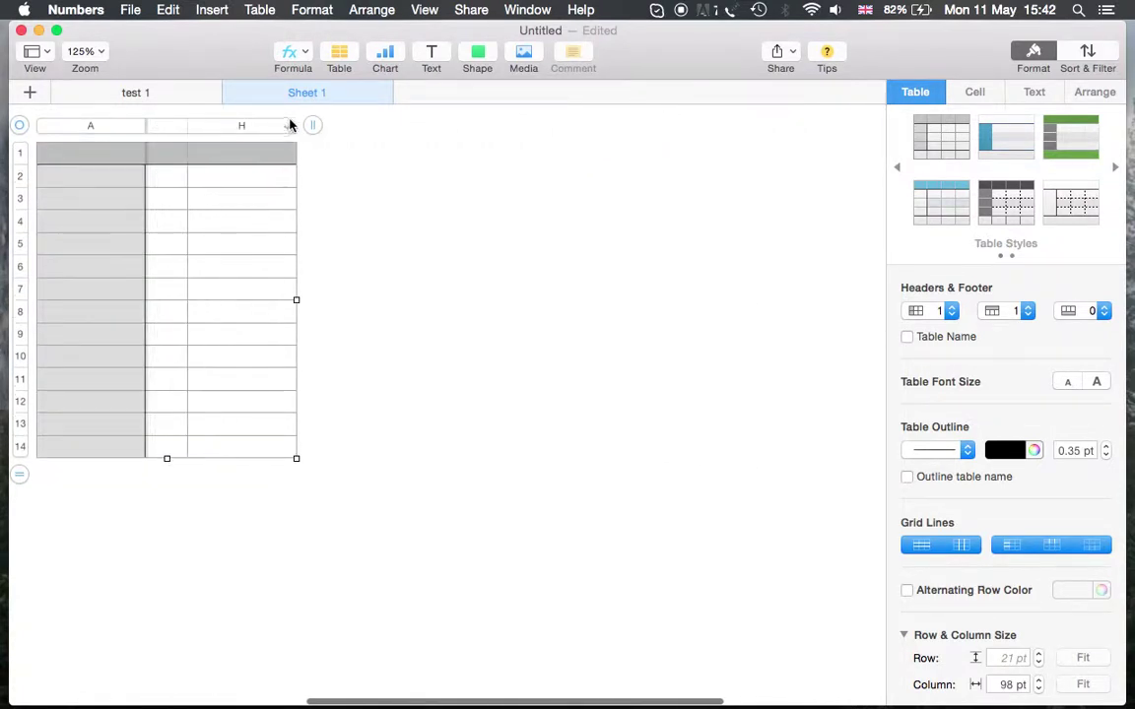
pyautogui.click(316, 124)
pyautogui.moveTo(423, 134); pyautogui.dragTo(581, 125)
pyautogui.hscroll(-10, 525, 207)
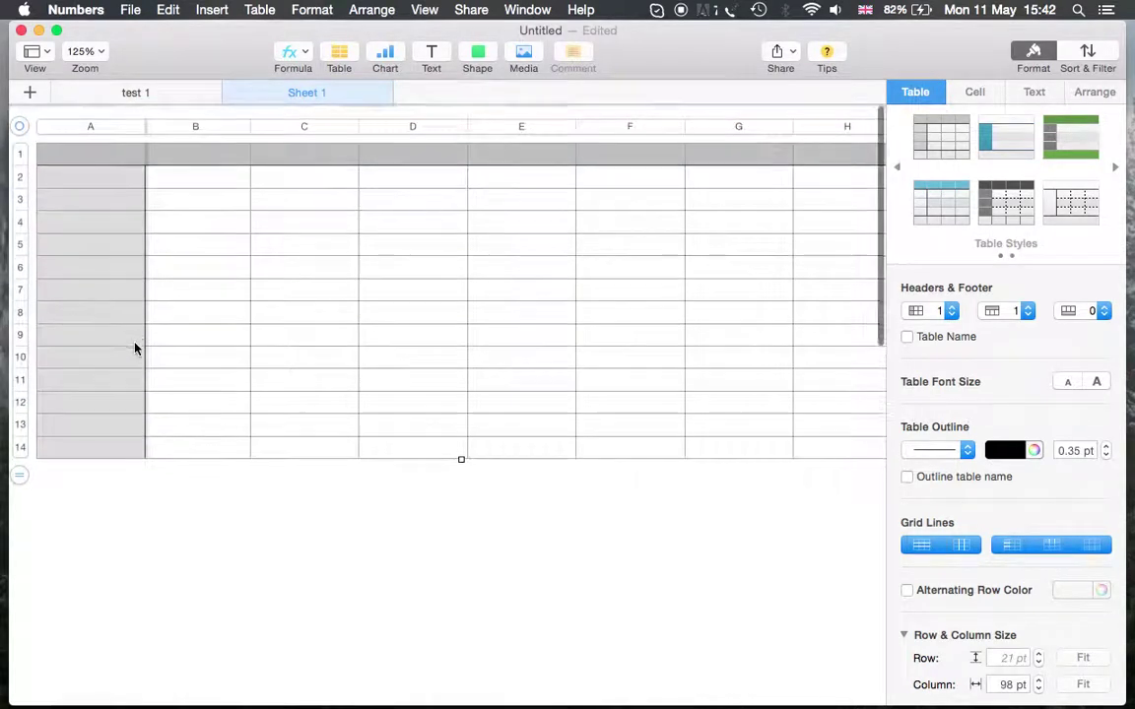
pyautogui.click(23, 479)
pyautogui.moveTo(24, 479); pyautogui.dragTo(27, 681)
pyautogui.scroll(5, 103, 512)
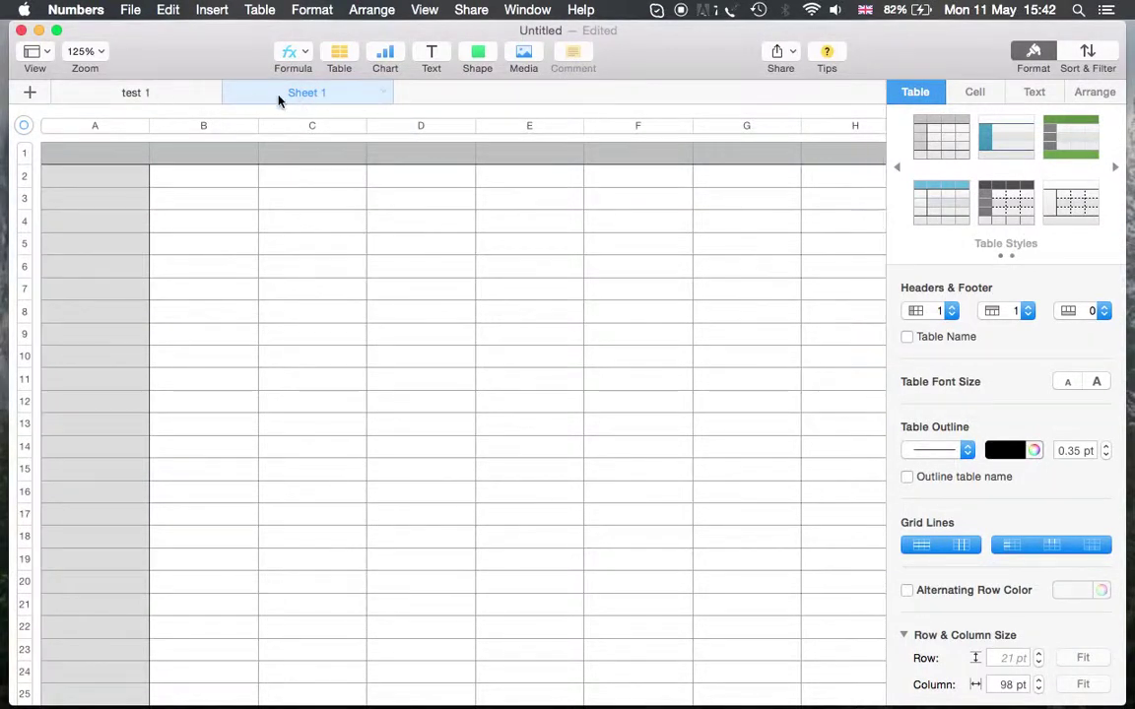
# Enter the numbers 2, 3 and 4 into cells B2 to B4
pyautogui.click(289, 62)
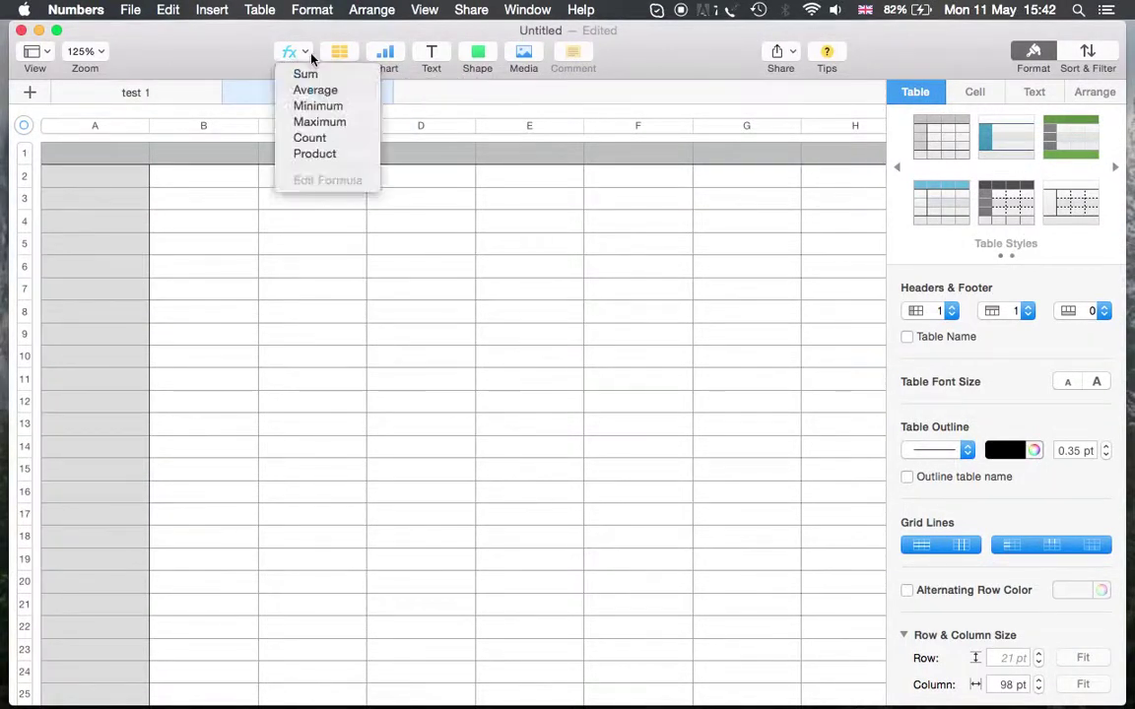
pyautogui.click(208, 217)
pyautogui.click(200, 210)
pyautogui.click(202, 198)
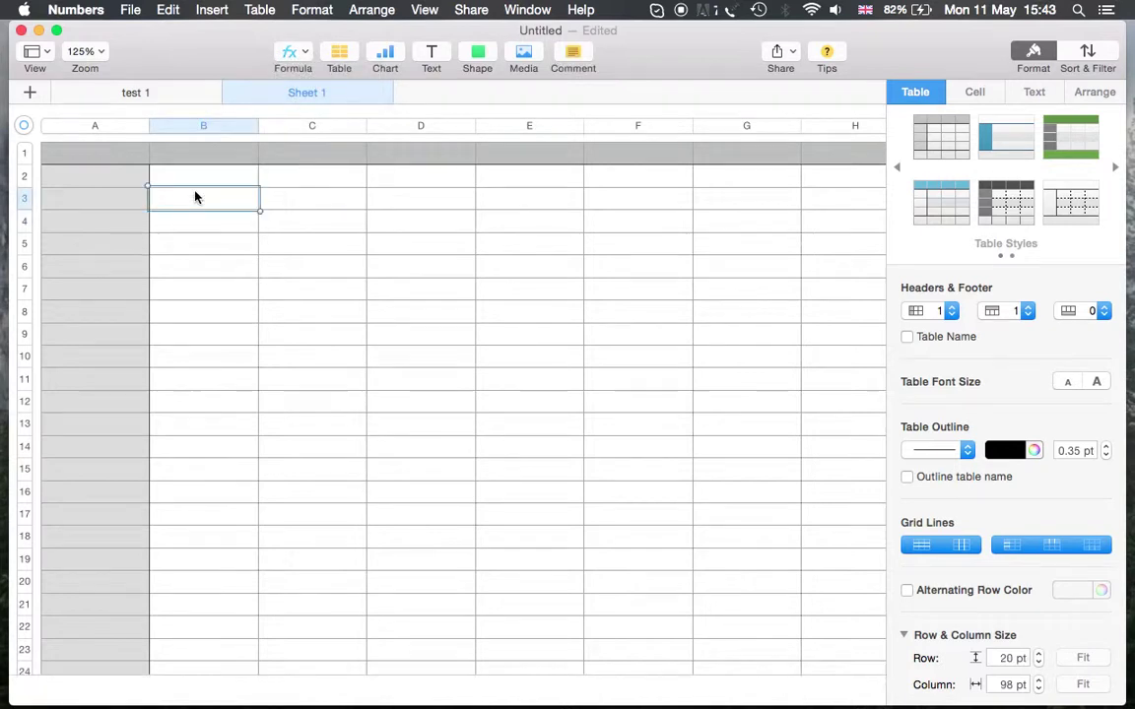
pyautogui.click(210, 198)
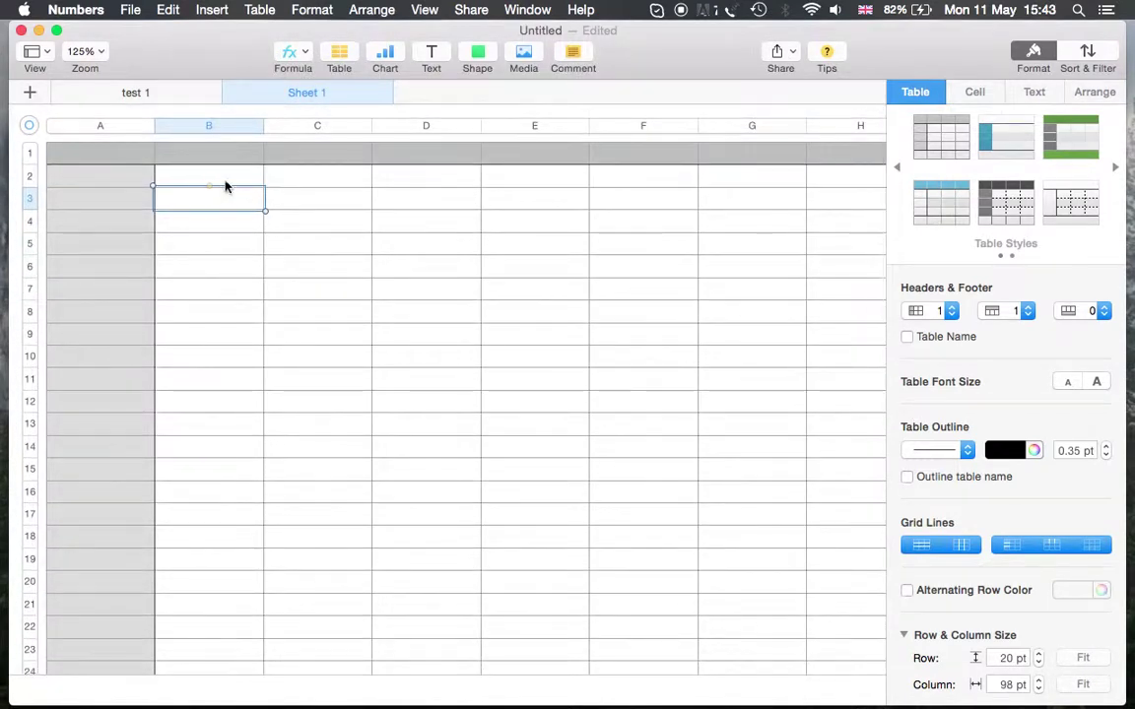
pyautogui.click(225, 185)
pyautogui.write('2')
pyautogui.press('Return')
pyautogui.write('3')
pyautogui.press('Return')
pyautogui.write('4')
pyautogui.press('Return')
# Enter 5, 6 and 7 into B5 to B7 and start a formula in B8
pyautogui.write('5')
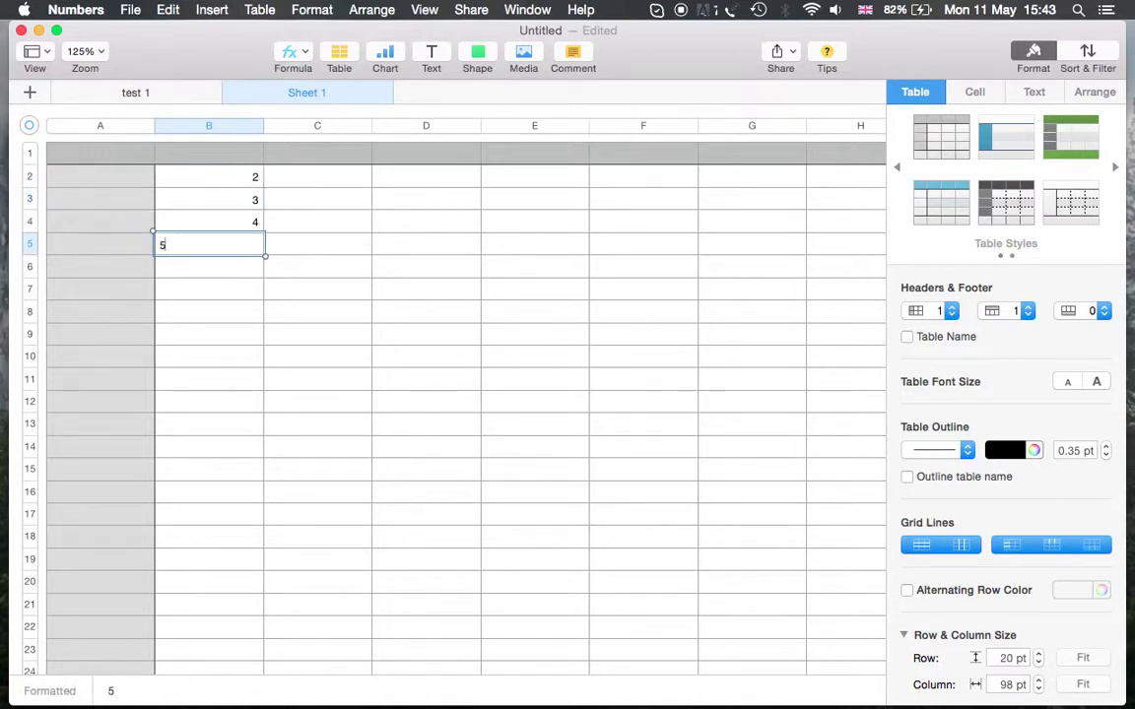
pyautogui.press('Return')
pyautogui.write('6')
pyautogui.press('Return')
pyautogui.write('7')
pyautogui.press('Return')
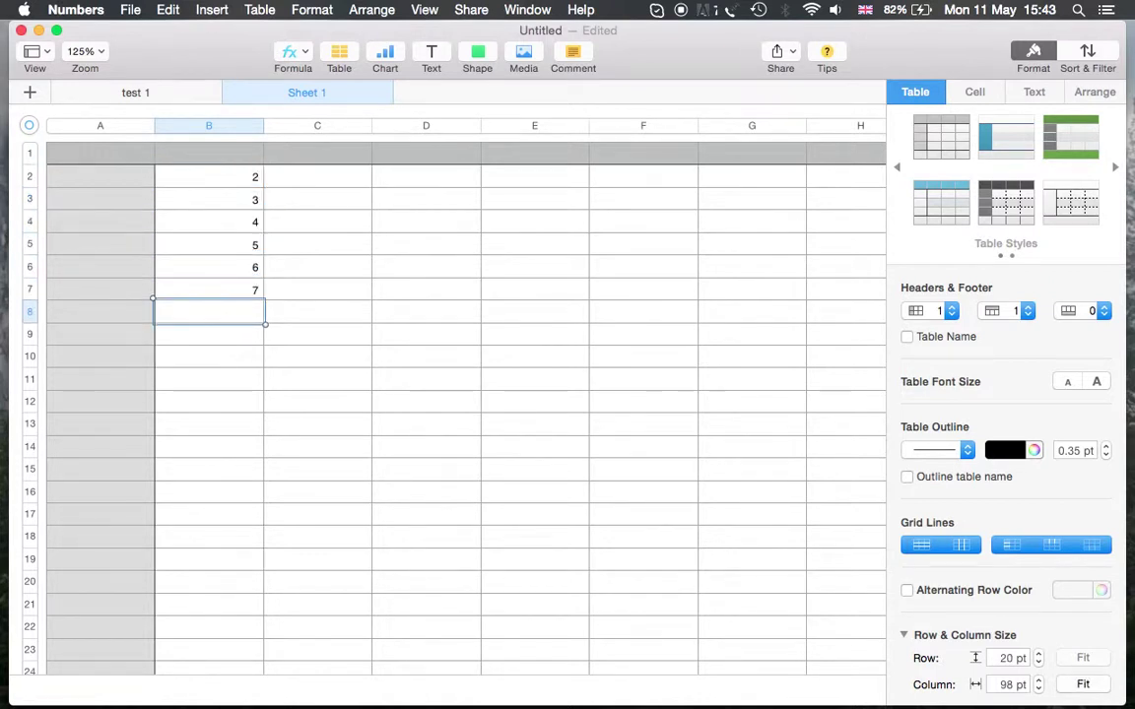
pyautogui.write('=')
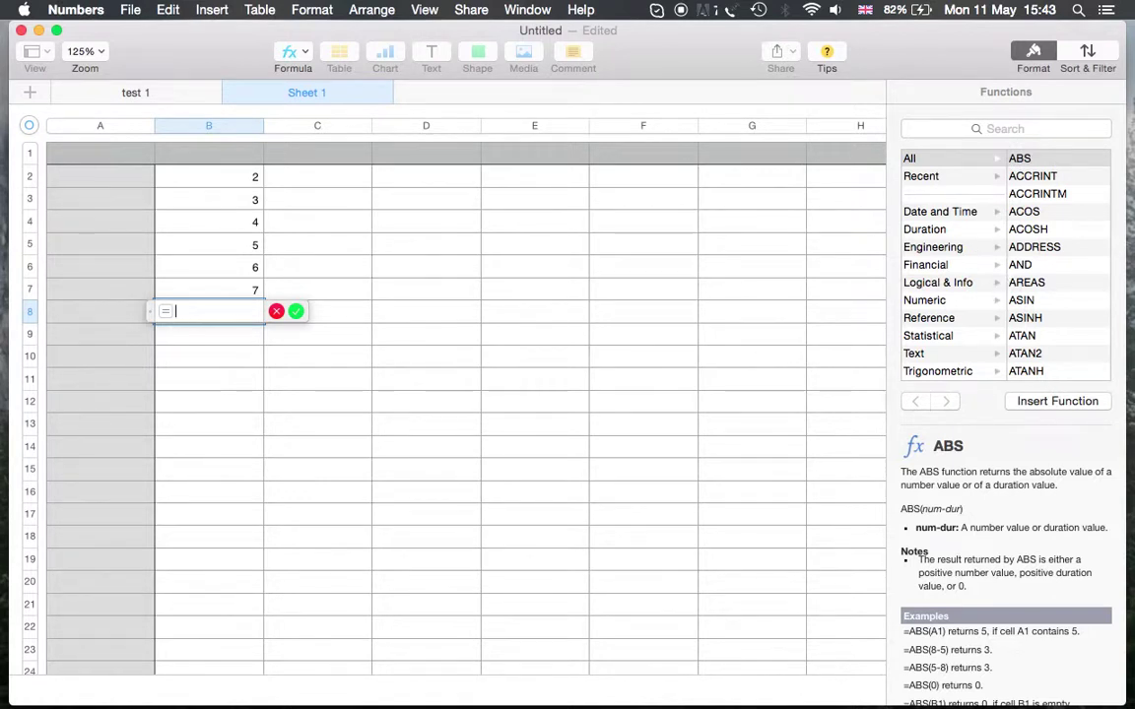
# Enter =SUM(B2:B7) in B8 so it totals 27
pyautogui.write('SUM')
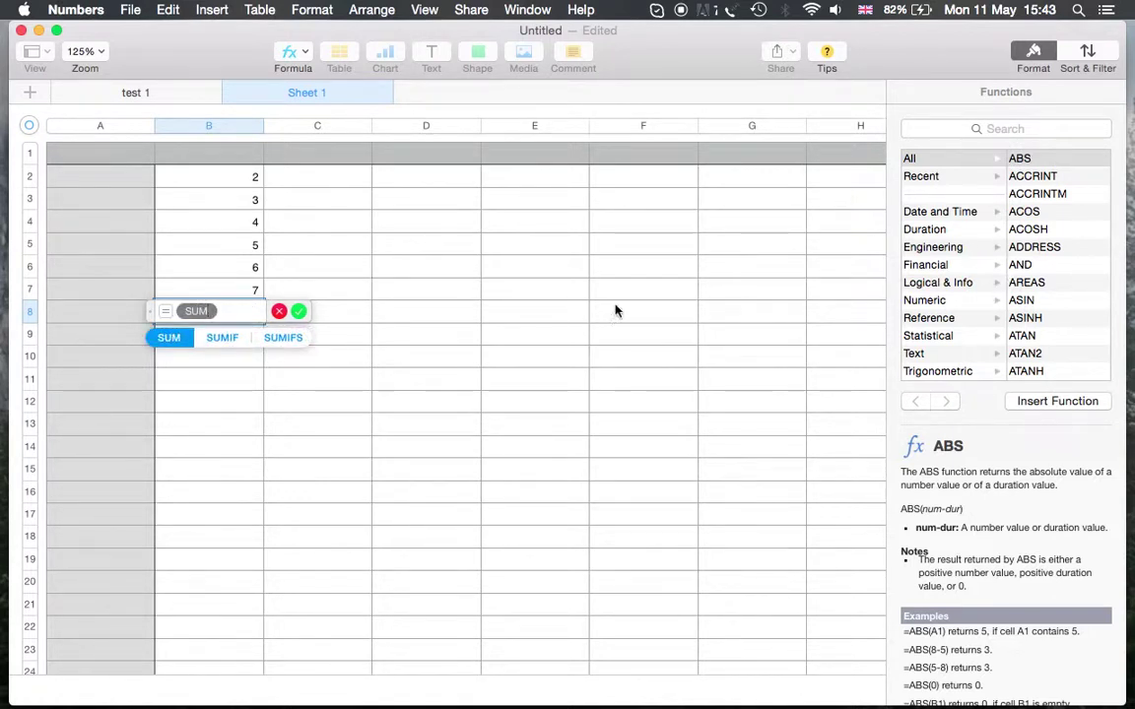
pyautogui.moveTo(246, 179); pyautogui.dragTo(242, 288)
pyautogui.press('Return')
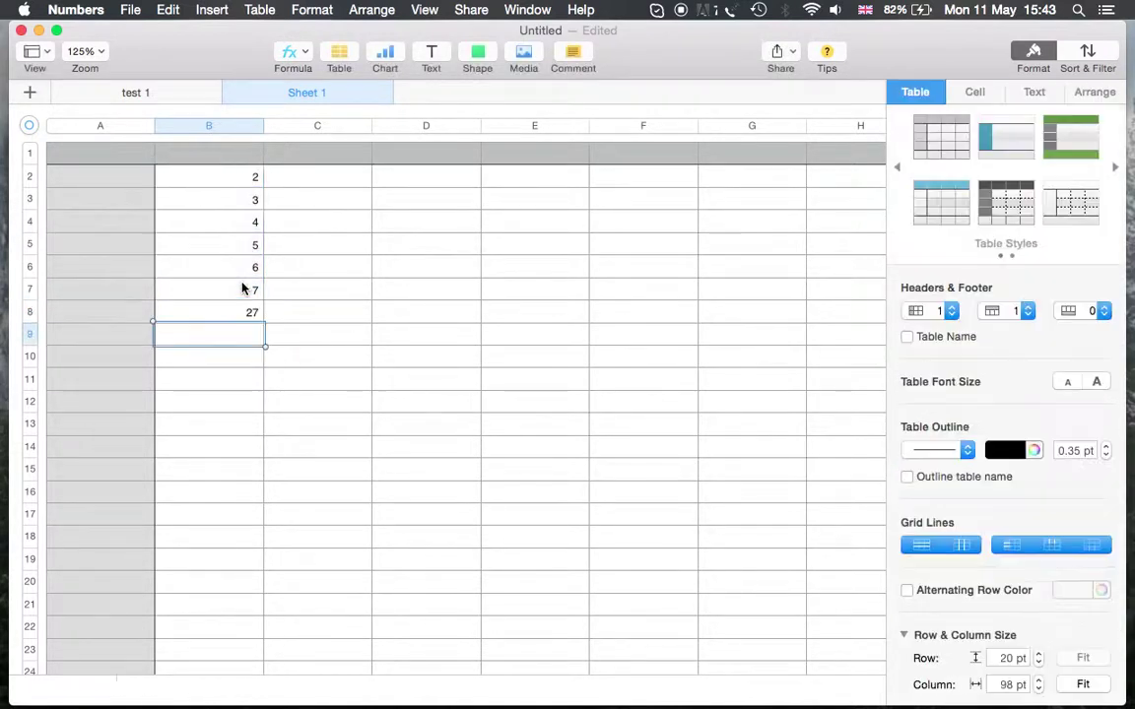
# Edit the B8 total formula so it also adds cell B9
pyautogui.click(249, 312)
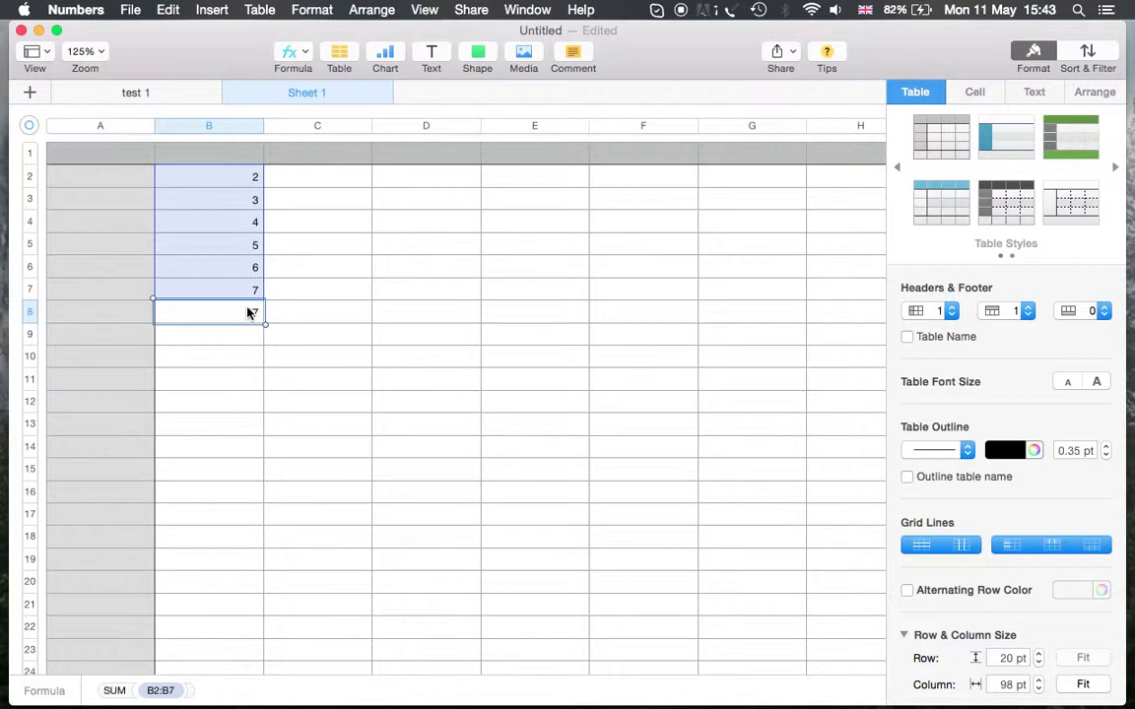
pyautogui.doubleClick(249, 312)
pyautogui.write('+')
pyautogui.click(247, 333)
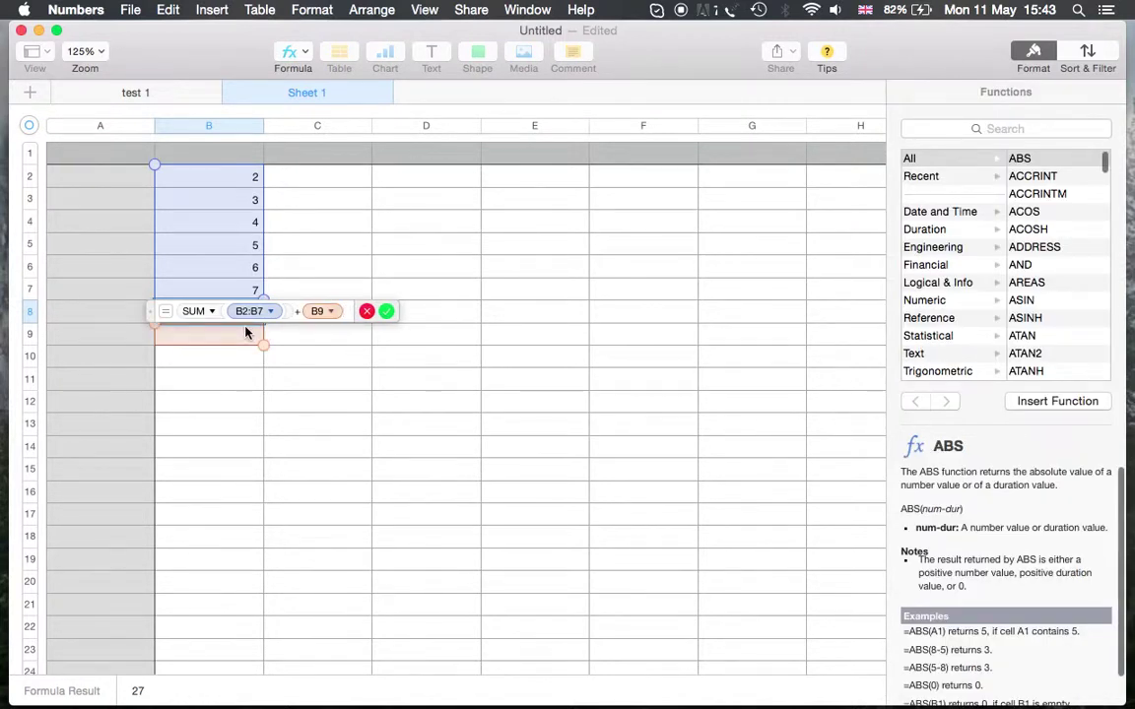
pyautogui.press('Return')
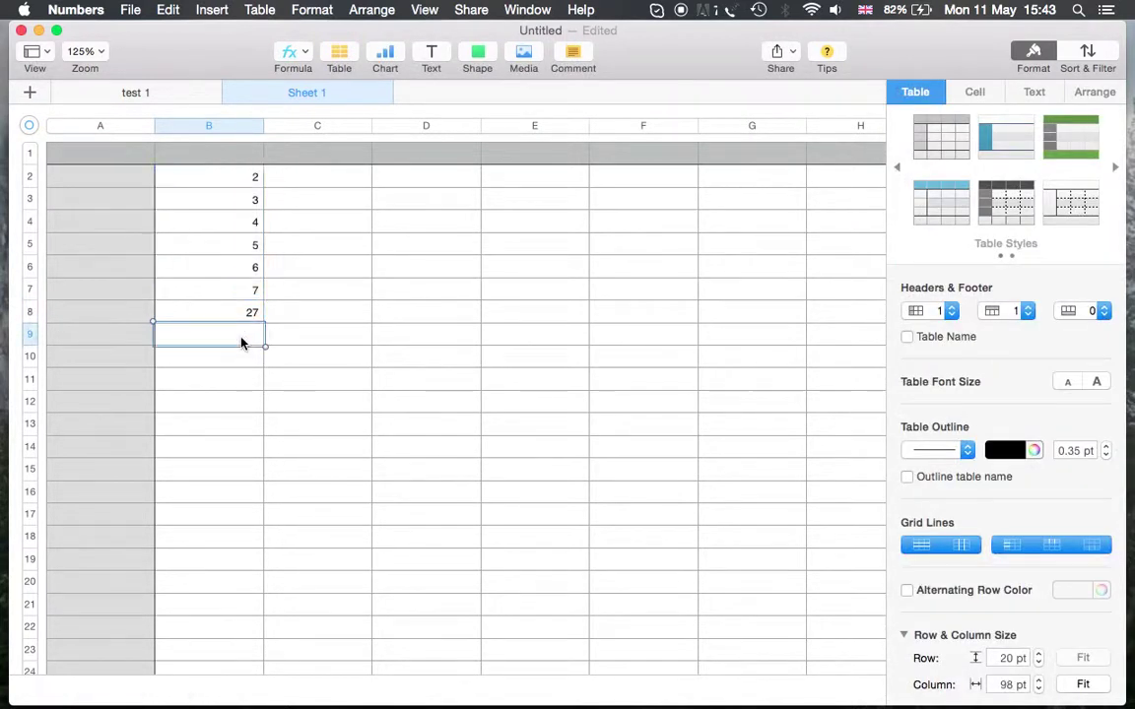
# Enter =AVERAGE(B2:B7) in B9 so it shows 4.5
pyautogui.write('=A')
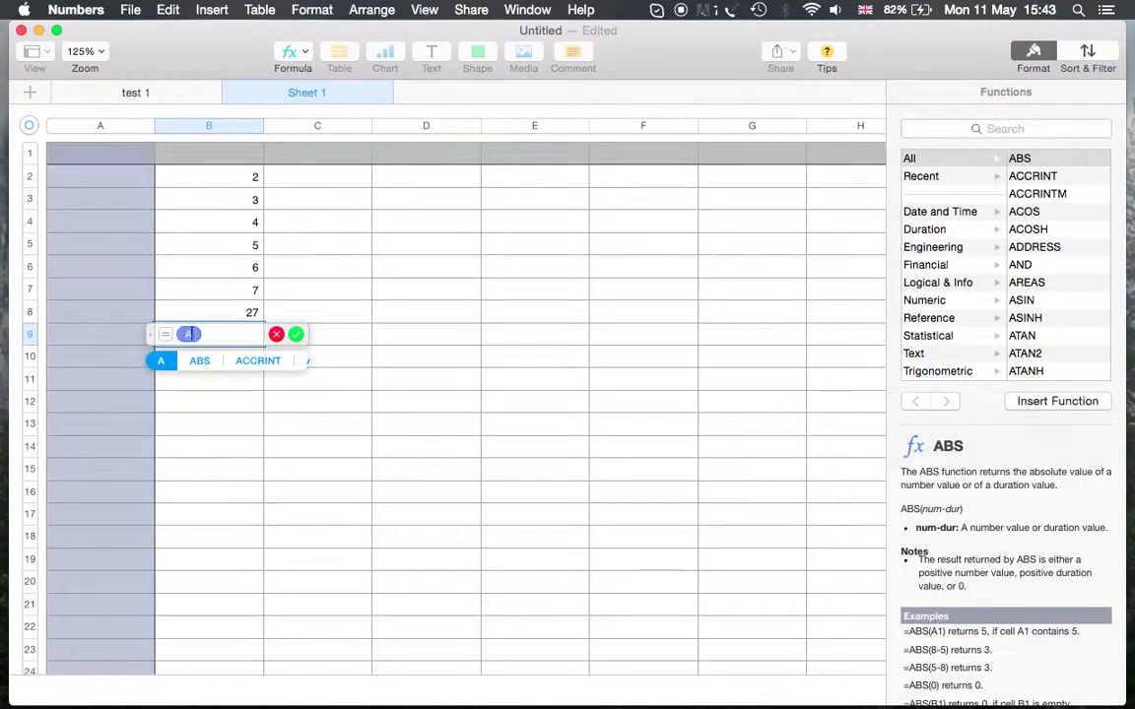
pyautogui.write('VER')
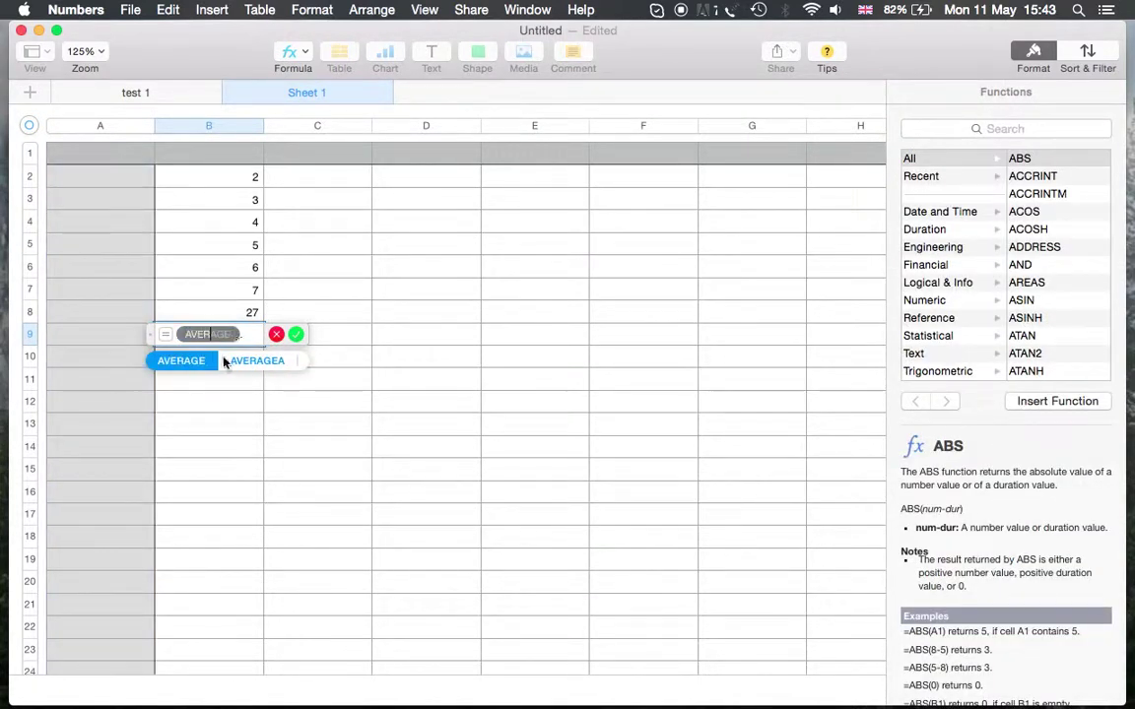
pyautogui.click(197, 361)
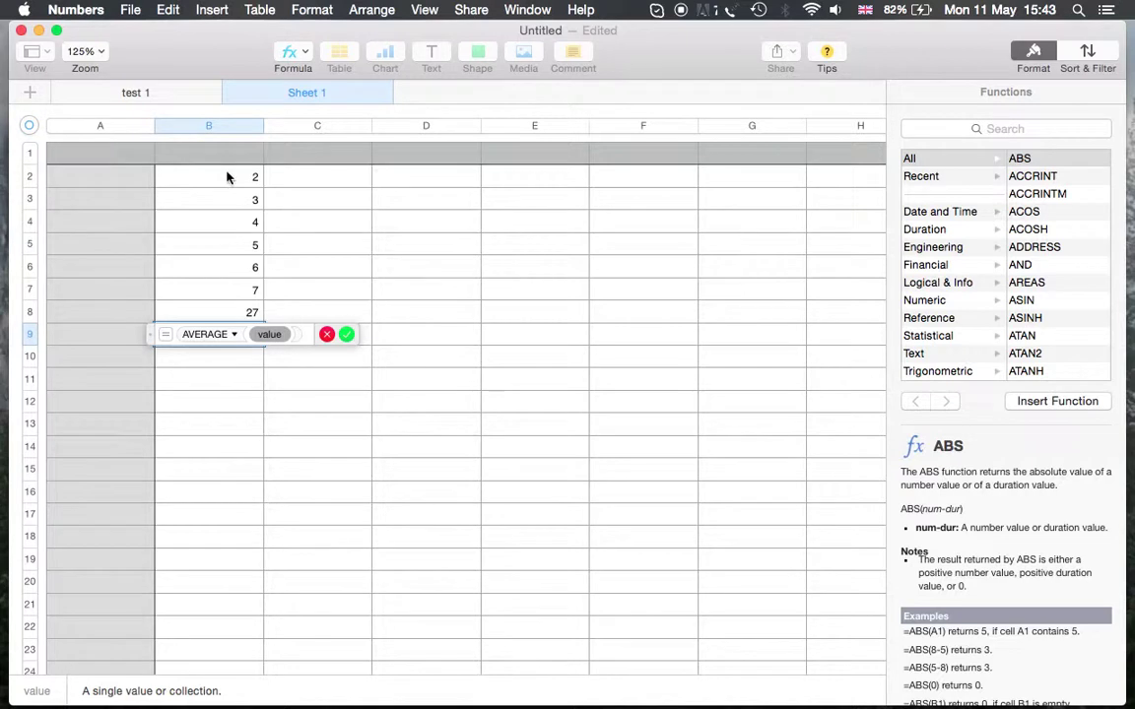
pyautogui.moveTo(208, 175); pyautogui.dragTo(234, 307)
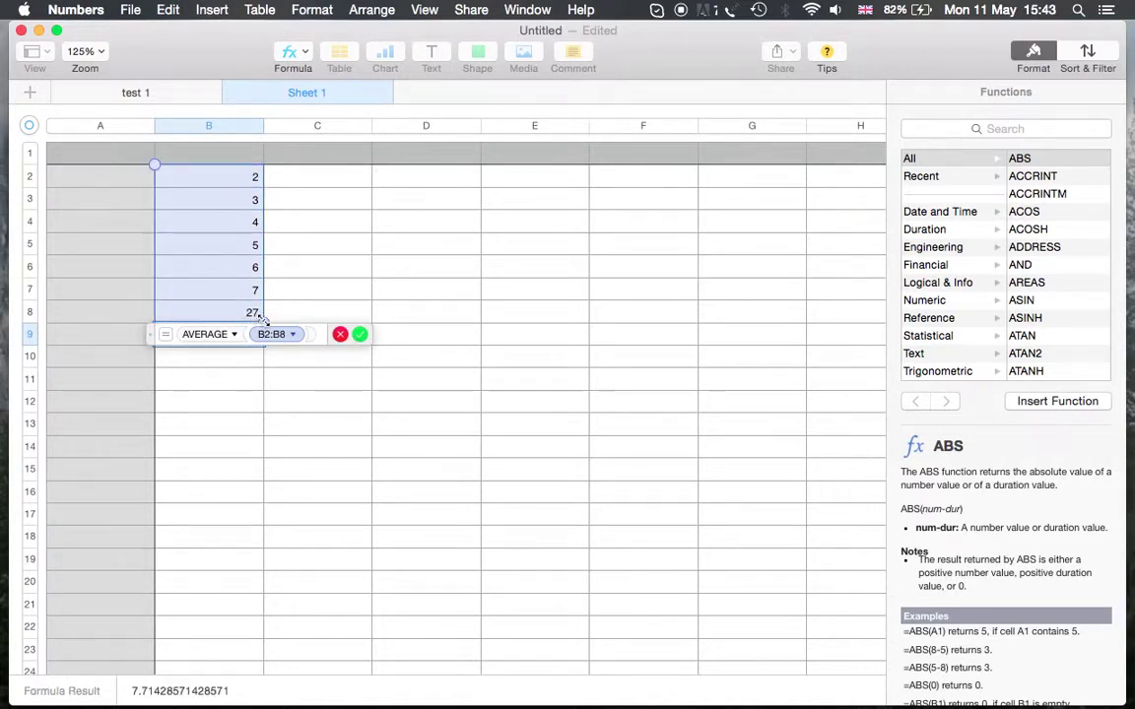
pyautogui.moveTo(256, 316); pyautogui.dragTo(256, 294)
pyautogui.press('Return')
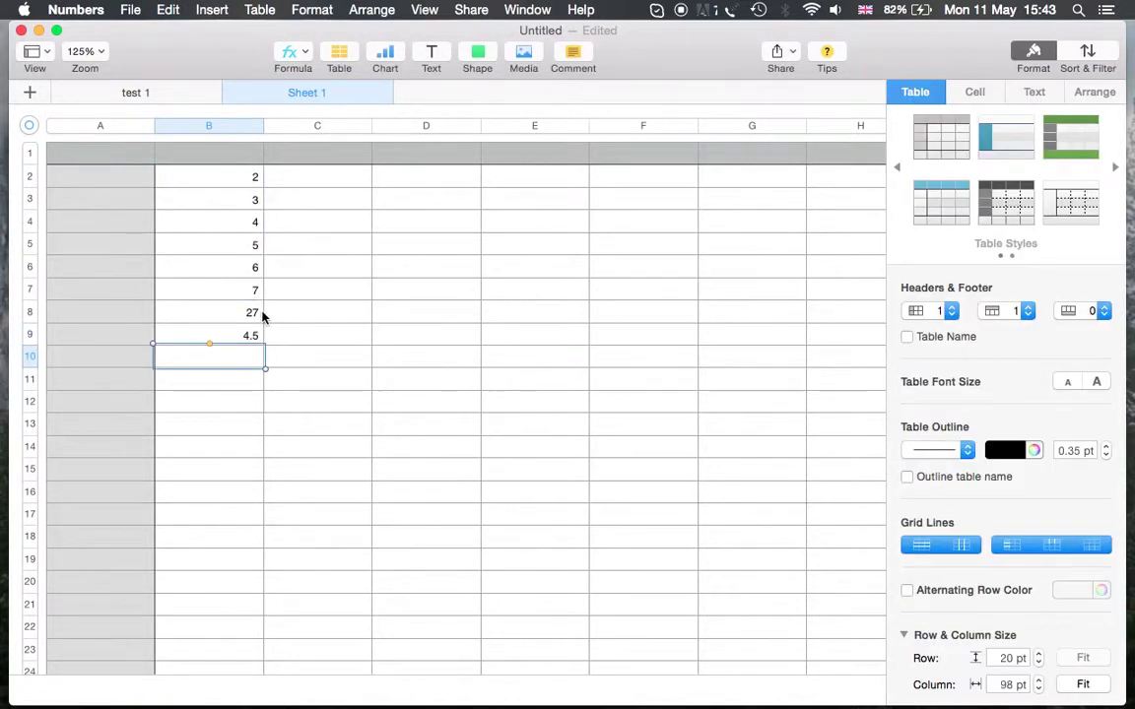
pyautogui.click(246, 339)
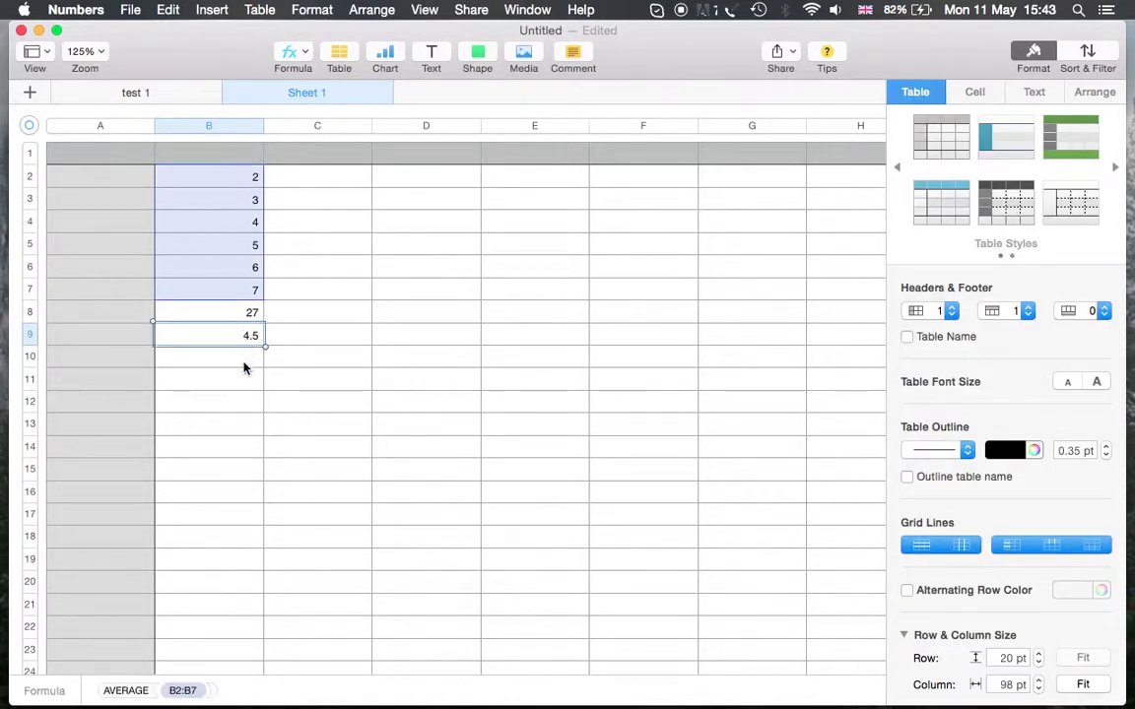
pyautogui.click(244, 361)
# Start a formula in B10 and show the VARP function from the Statistical category
pyautogui.write('=')
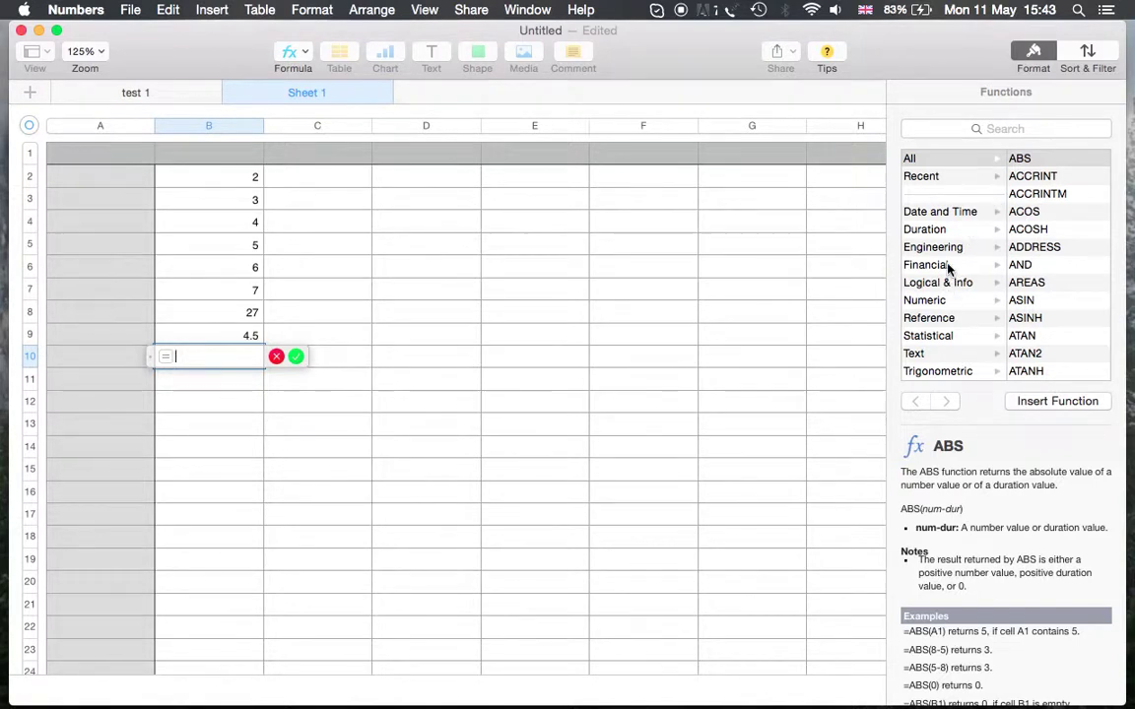
pyautogui.click(937, 336)
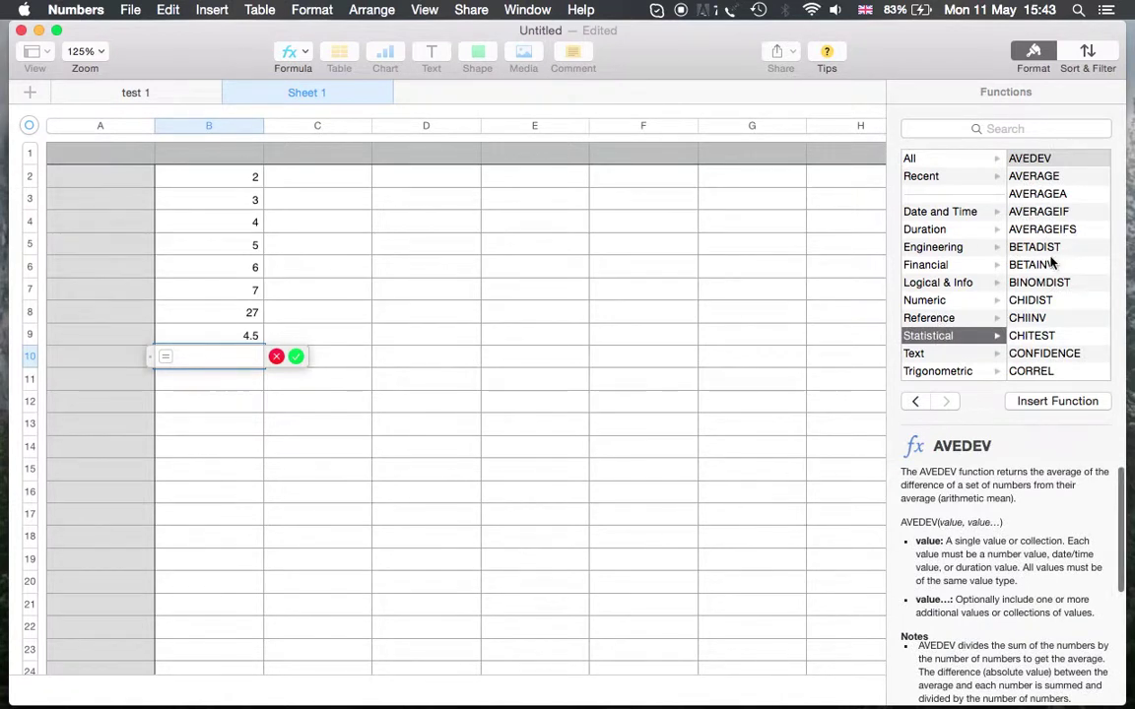
pyautogui.scroll(-4, 1051, 261)
pyautogui.scroll(-15, 1051, 261)
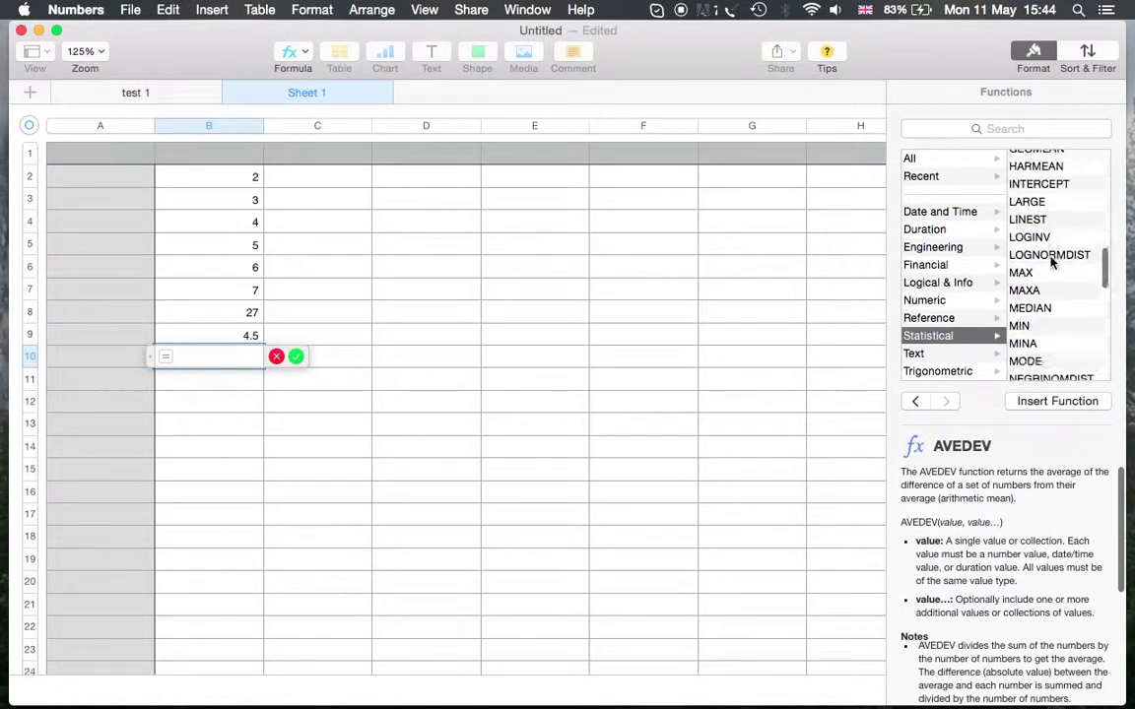
pyautogui.scroll(-6, 1051, 261)
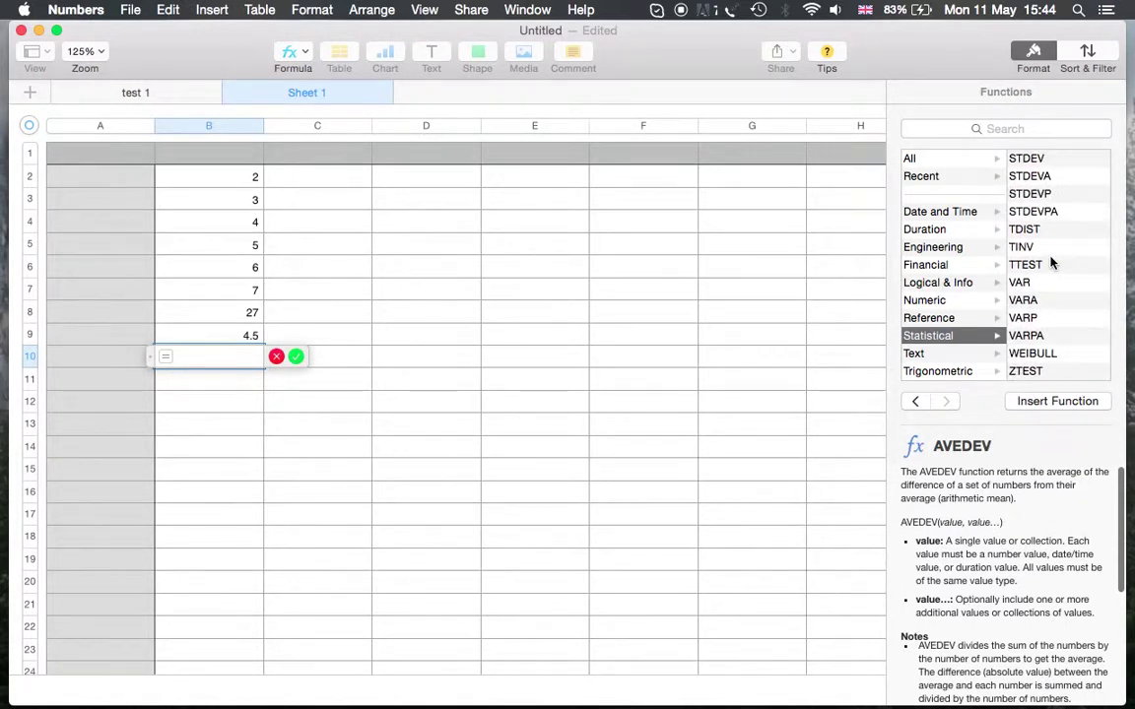
pyautogui.click(1030, 320)
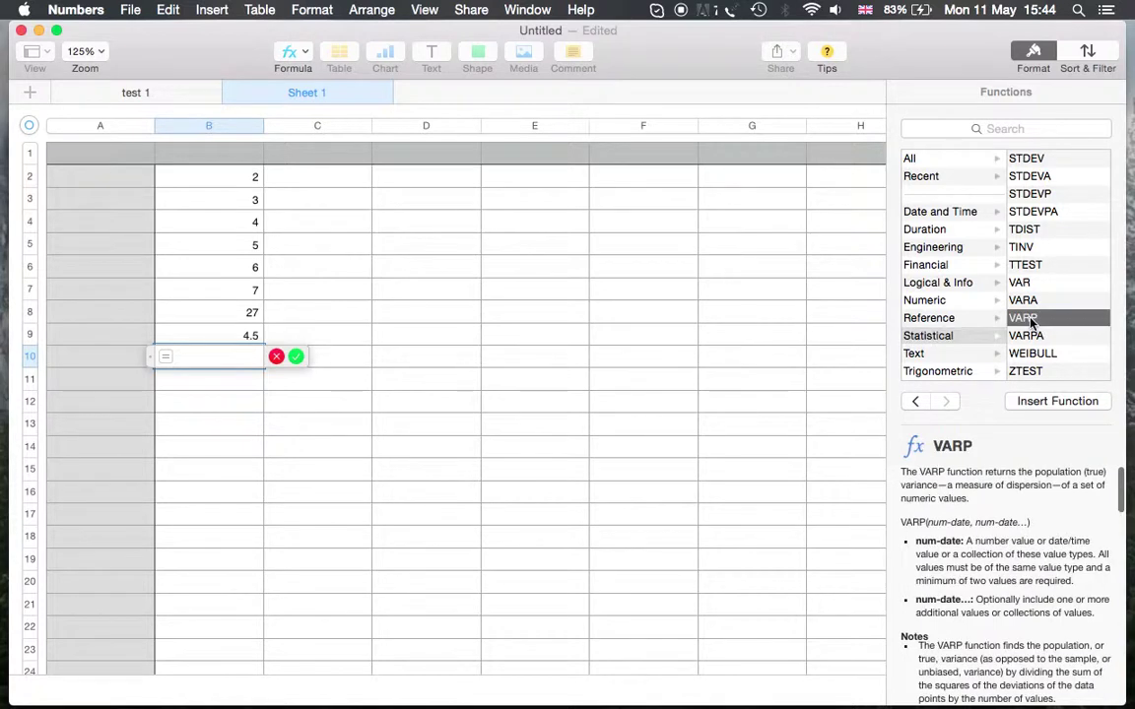
# Read through the VARP function's help text and examples
pyautogui.scroll(-1, 960, 544)
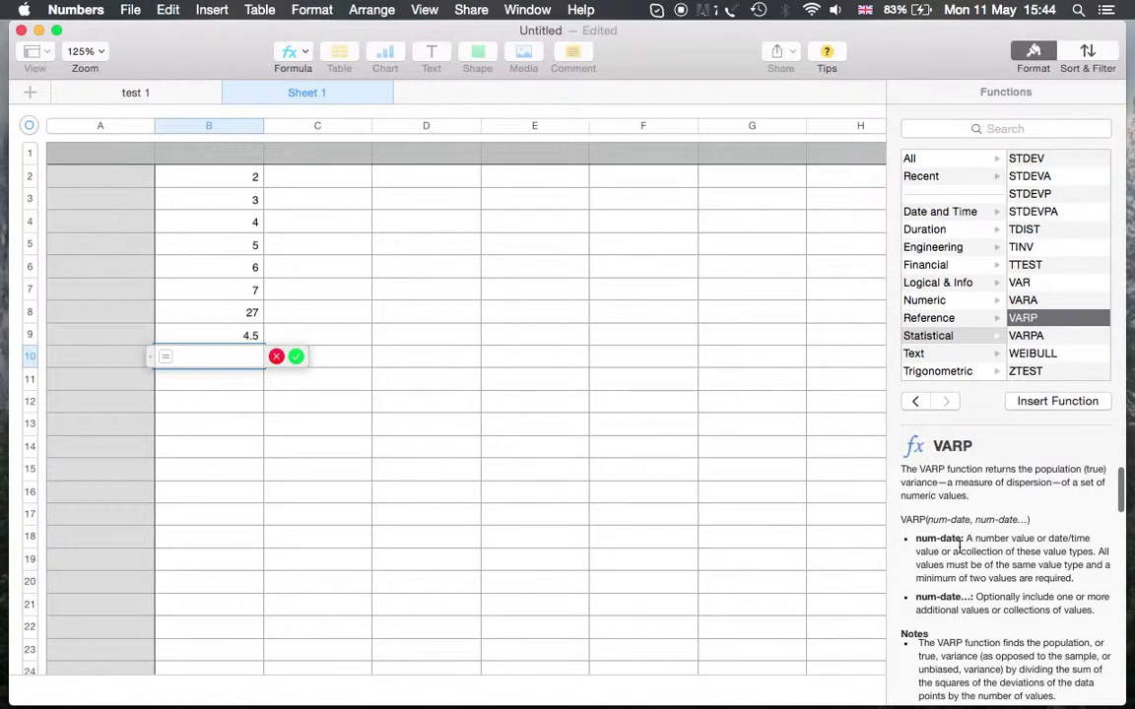
pyautogui.scroll(-10, 959, 546)
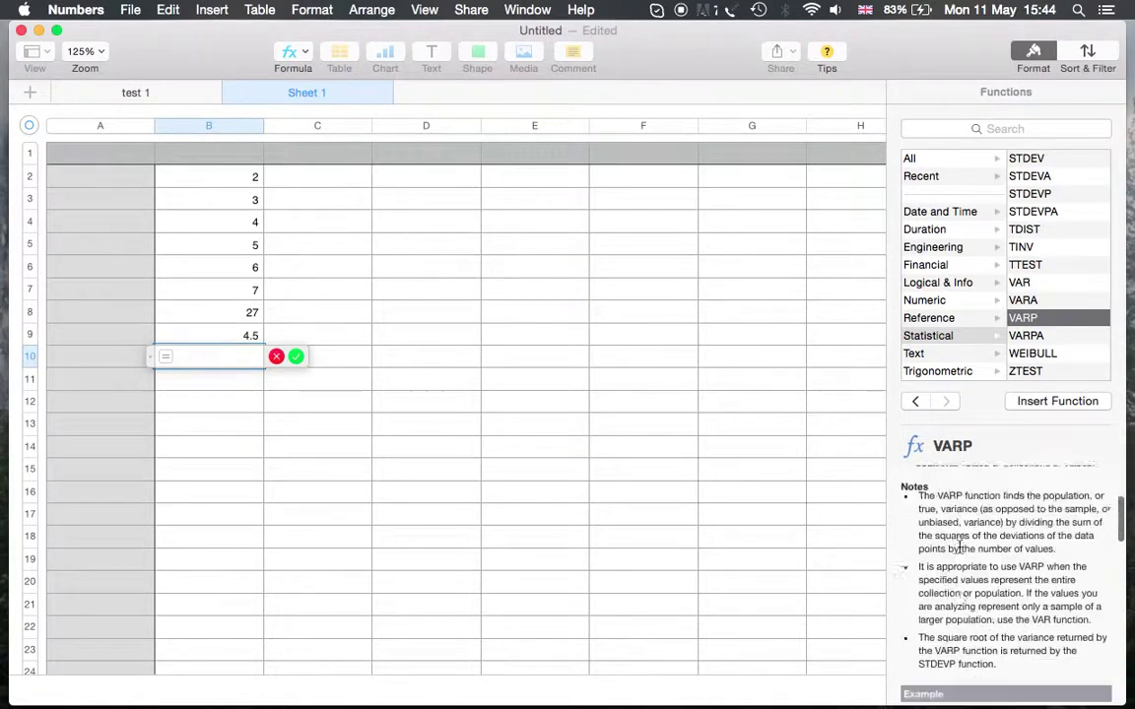
pyautogui.scroll(-10, 959, 551)
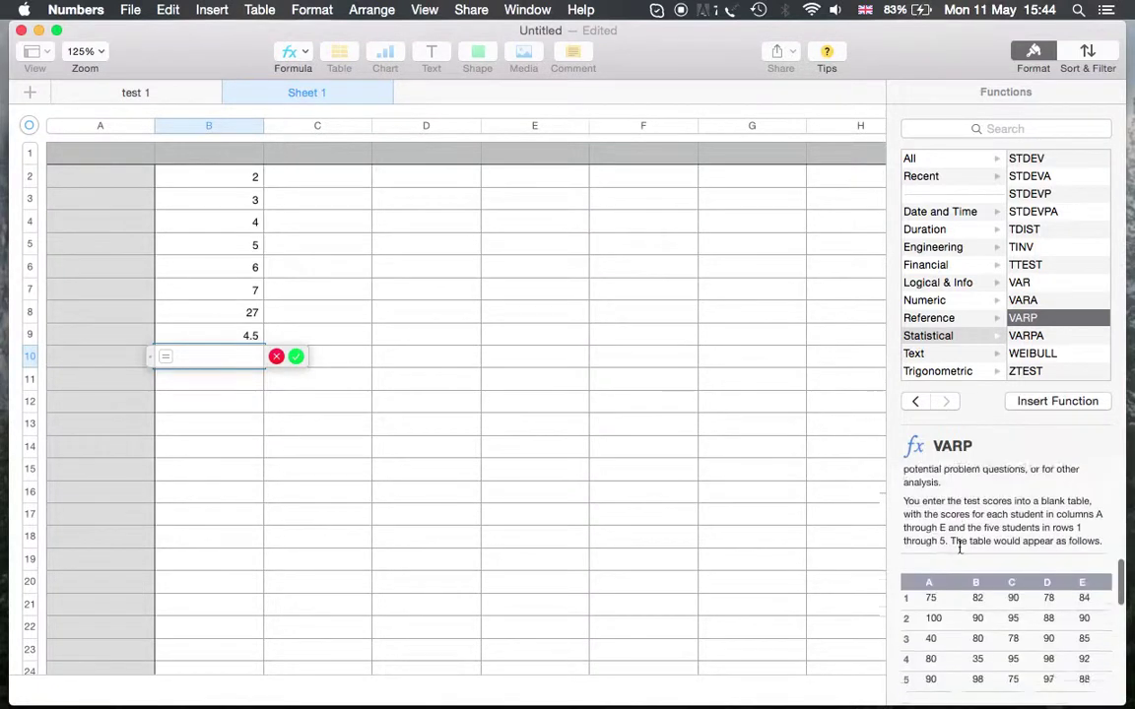
pyautogui.scroll(-8, 961, 552)
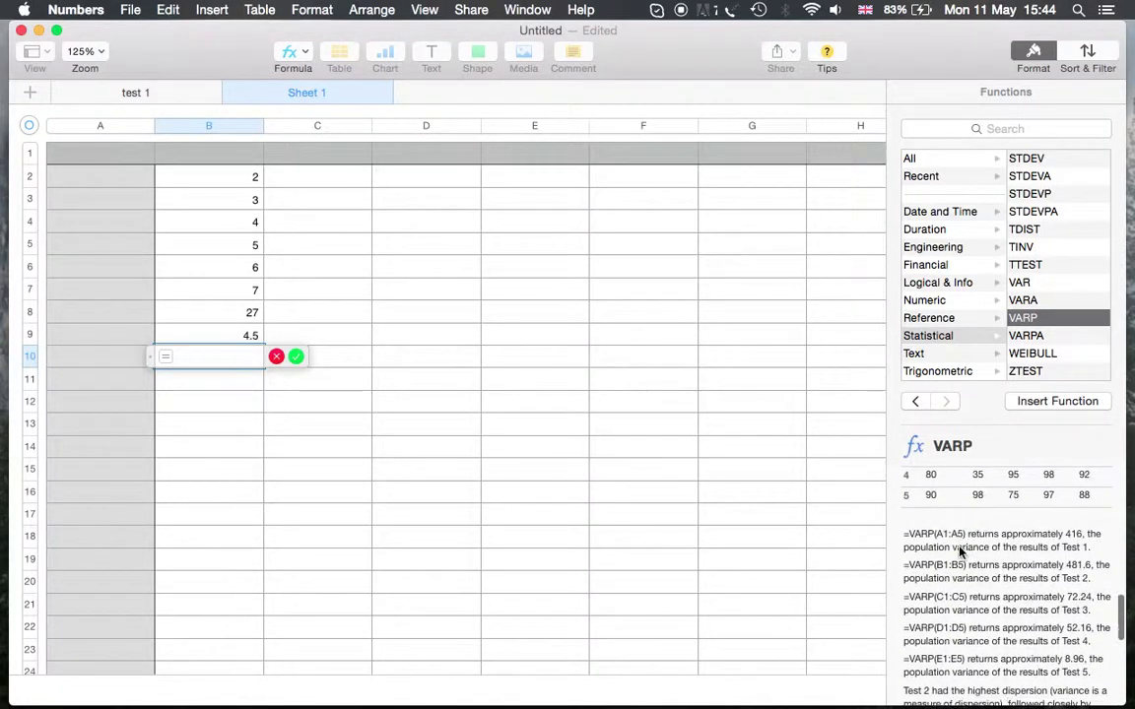
pyautogui.scroll(-1, 958, 547)
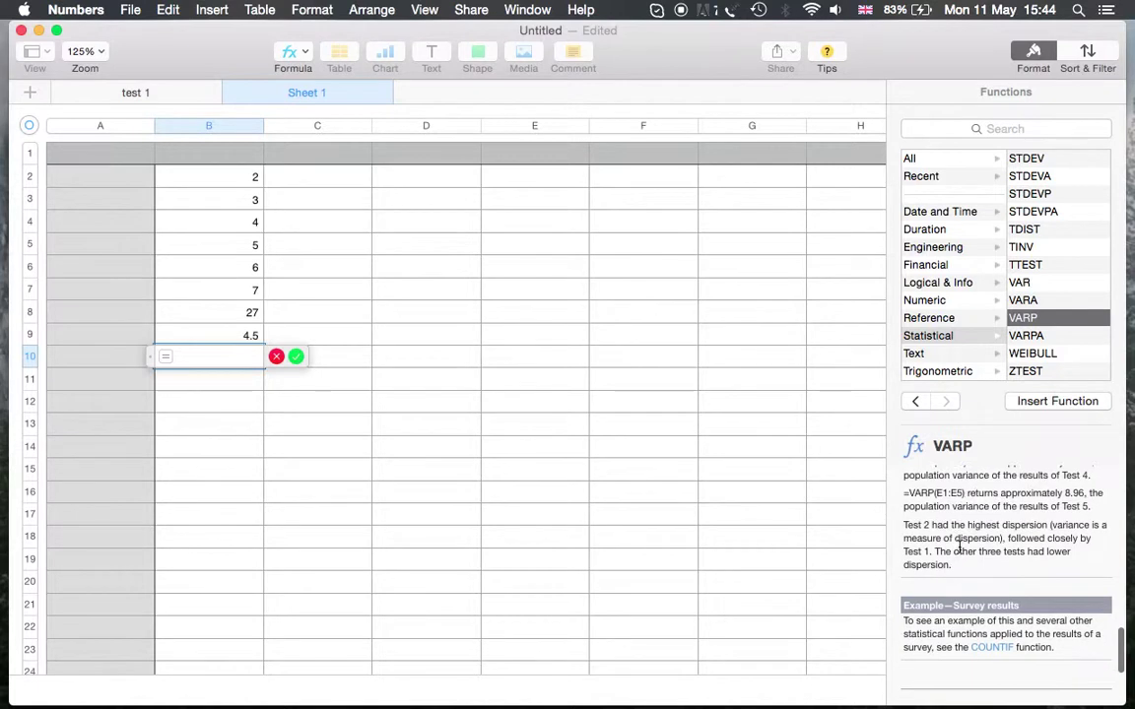
pyautogui.scroll(-6, 959, 548)
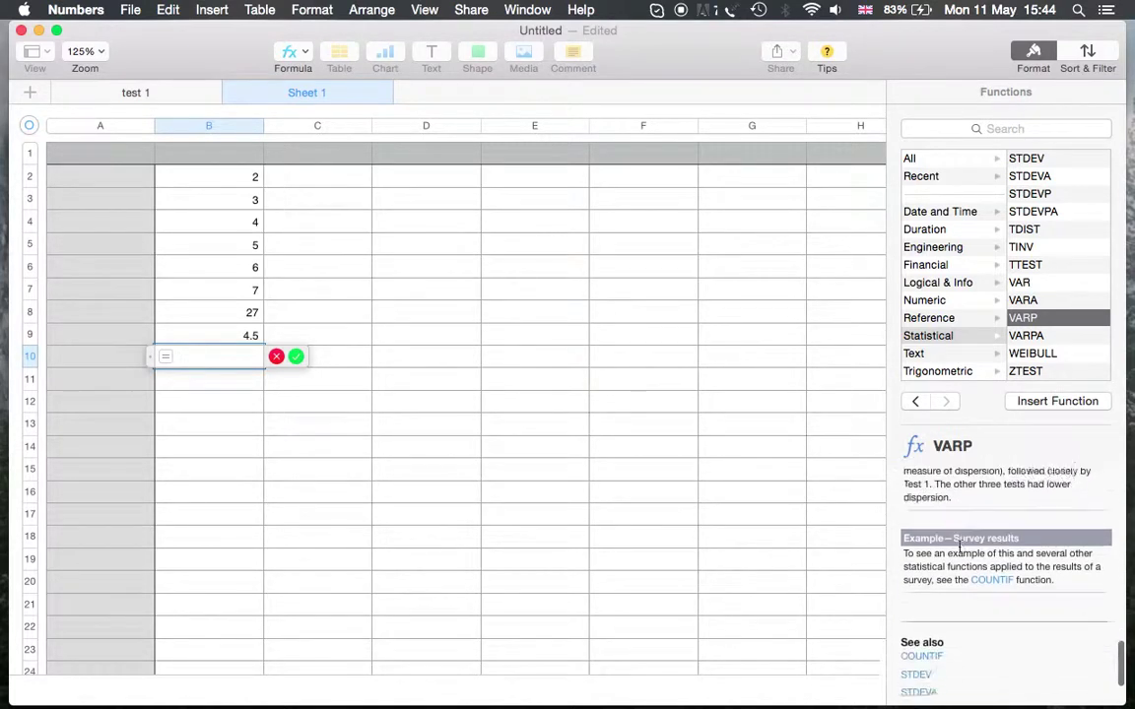
pyautogui.scroll(-5, 959, 548)
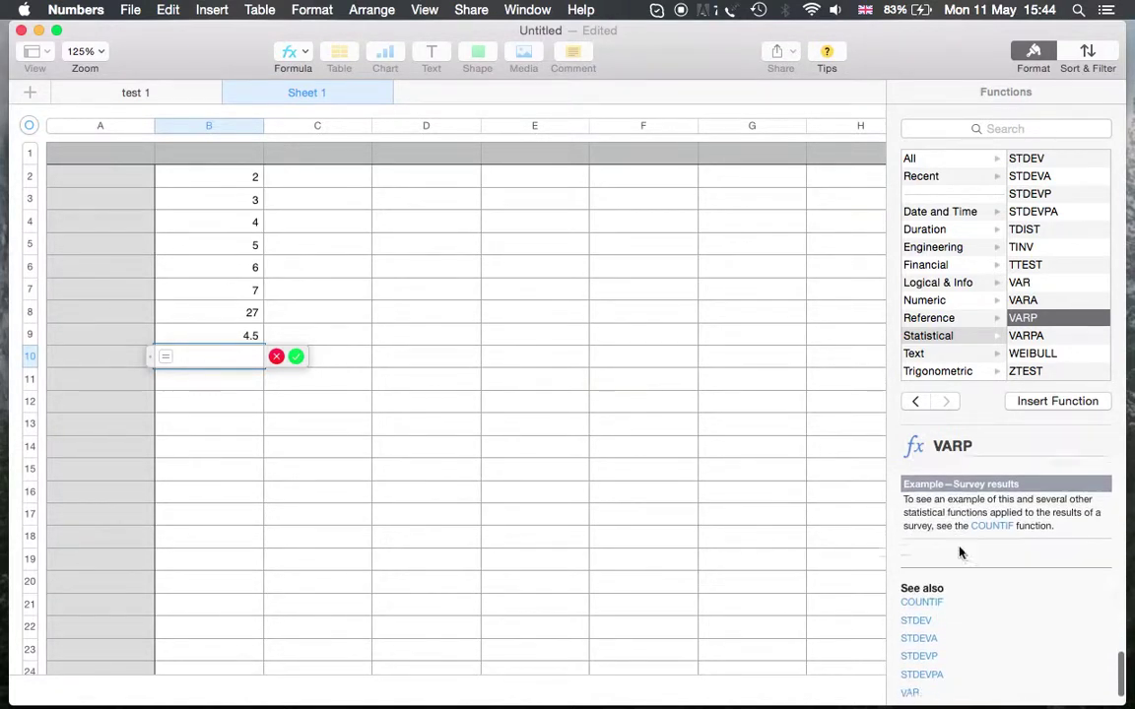
pyautogui.scroll(3, 960, 553)
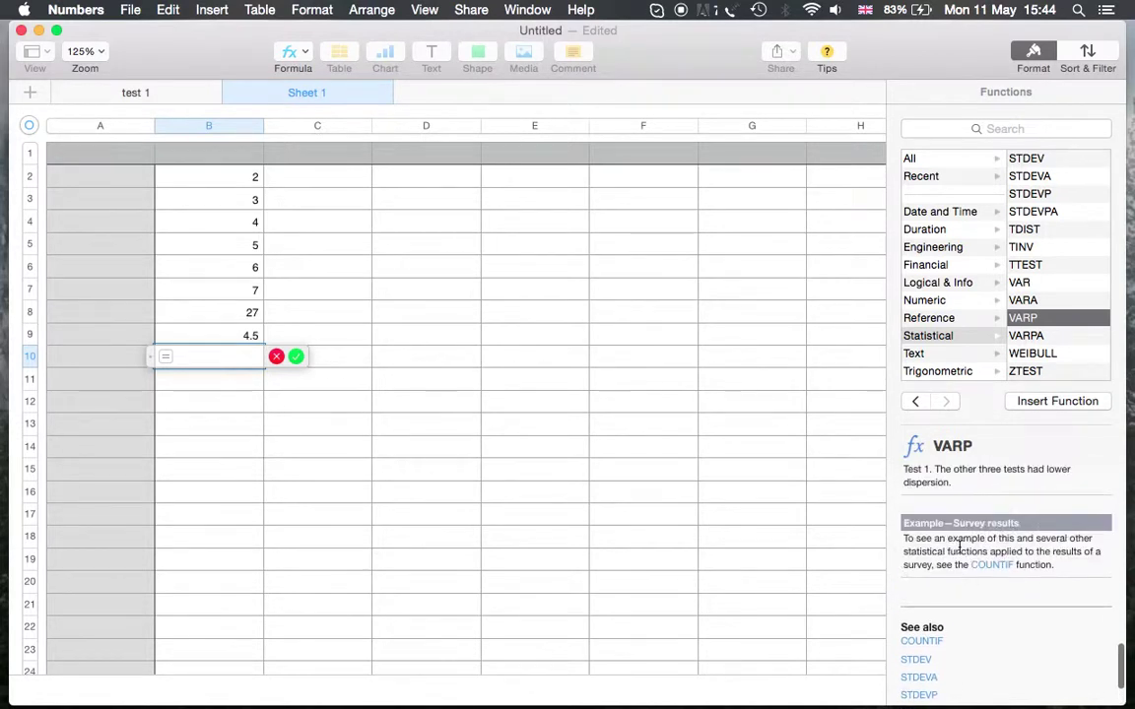
pyautogui.scroll(8, 961, 548)
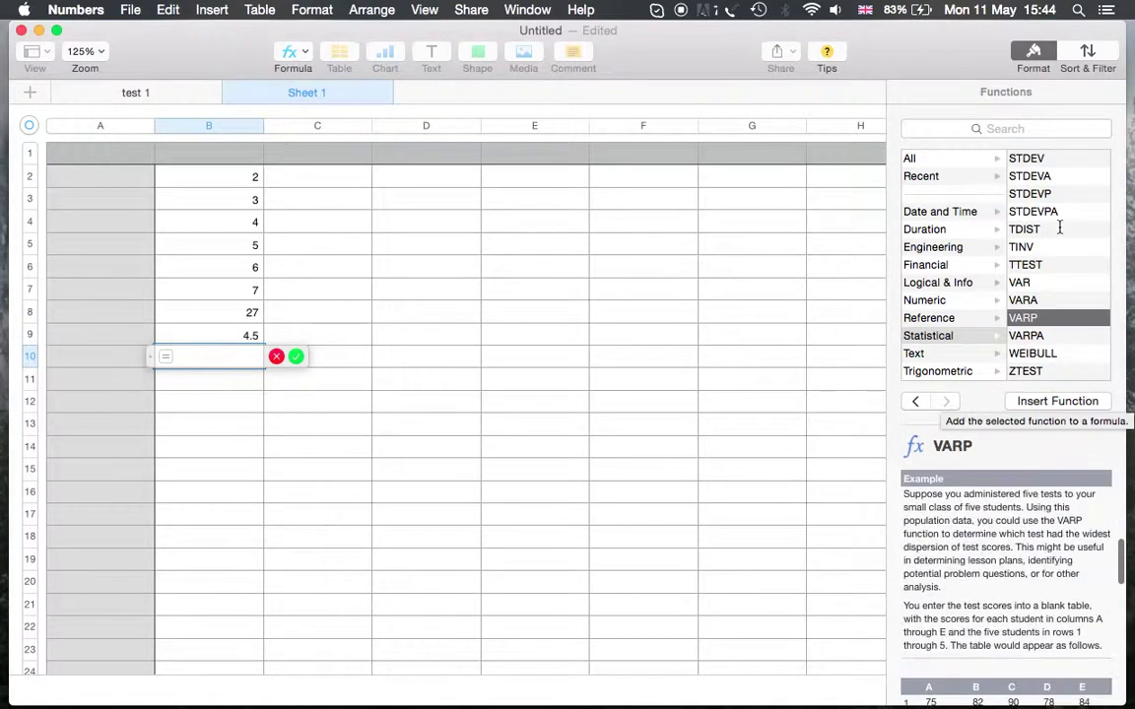
# Show STDEV's help and select the paragraph about which test varied most
pyautogui.click(1025, 157)
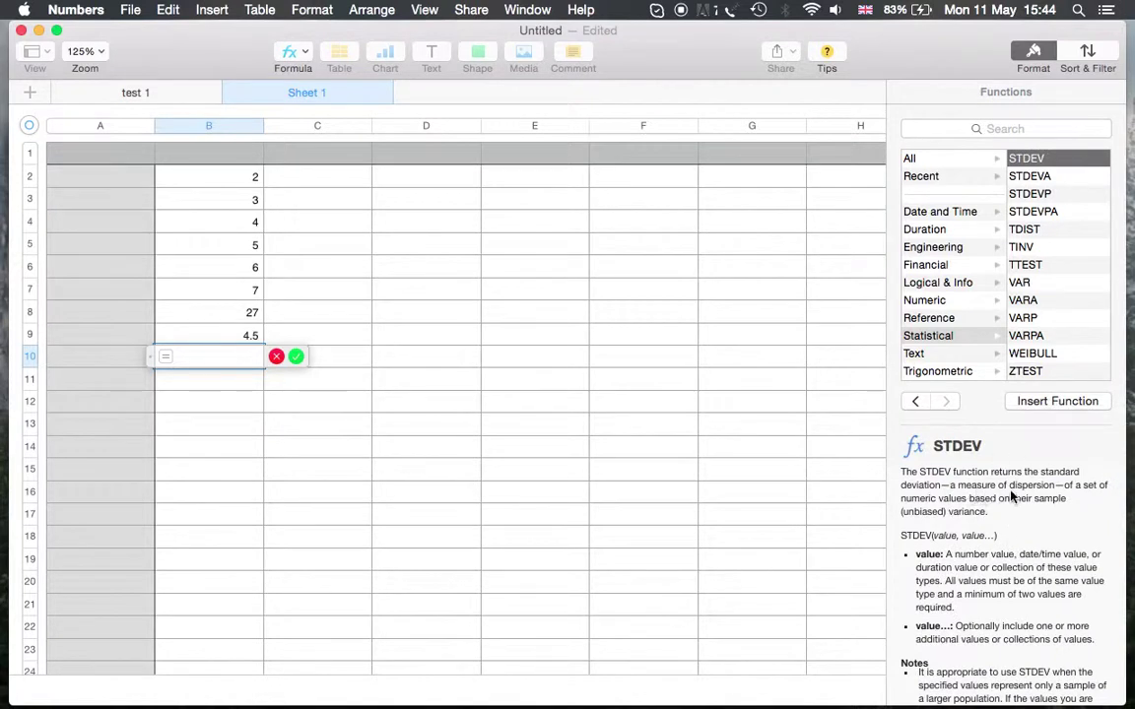
pyautogui.scroll(-10, 1044, 494)
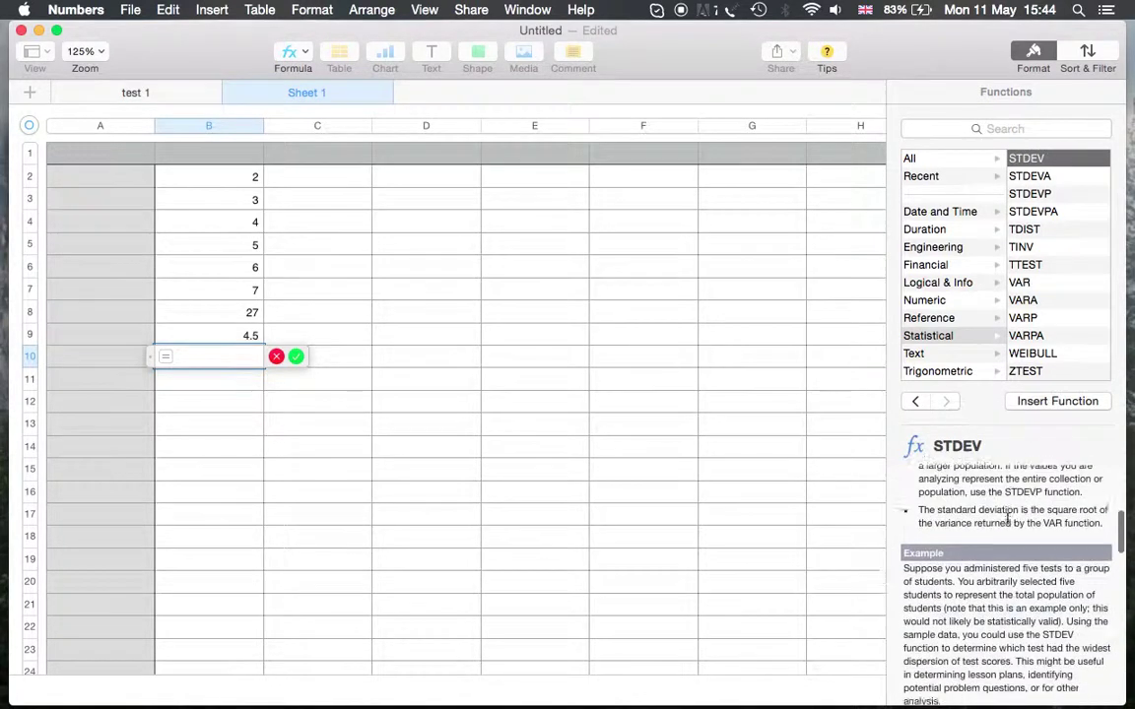
pyautogui.scroll(-5, 1007, 519)
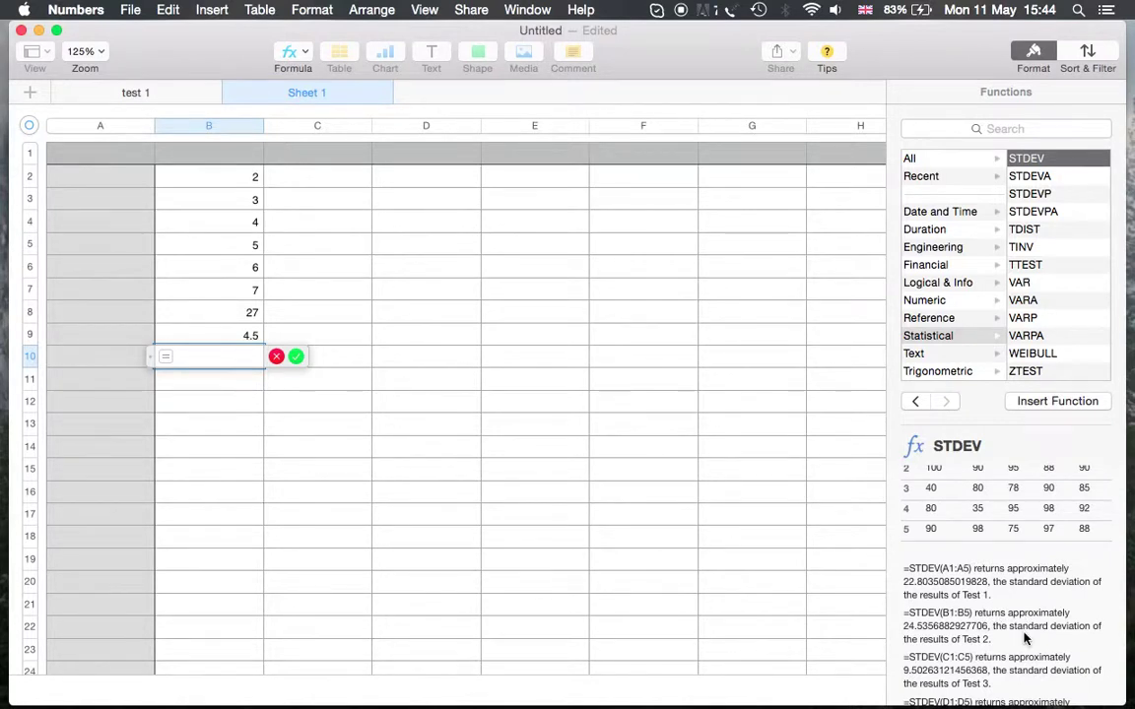
pyautogui.scroll(-5, 1005, 601)
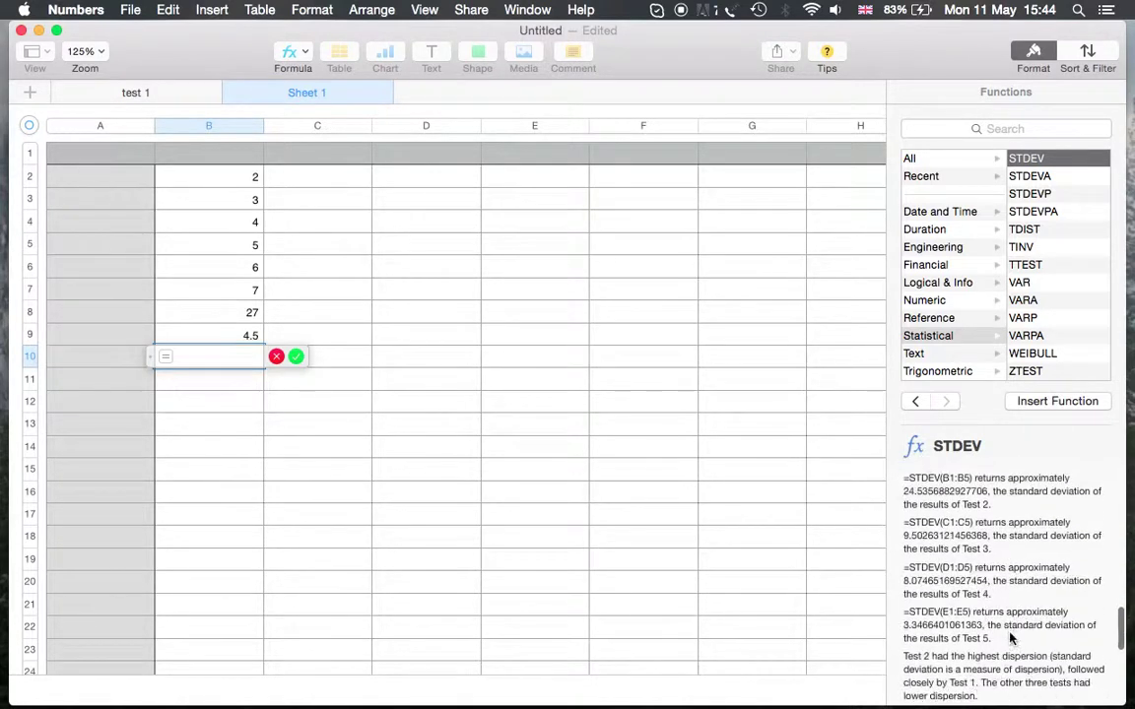
pyautogui.scroll(-3, 1010, 638)
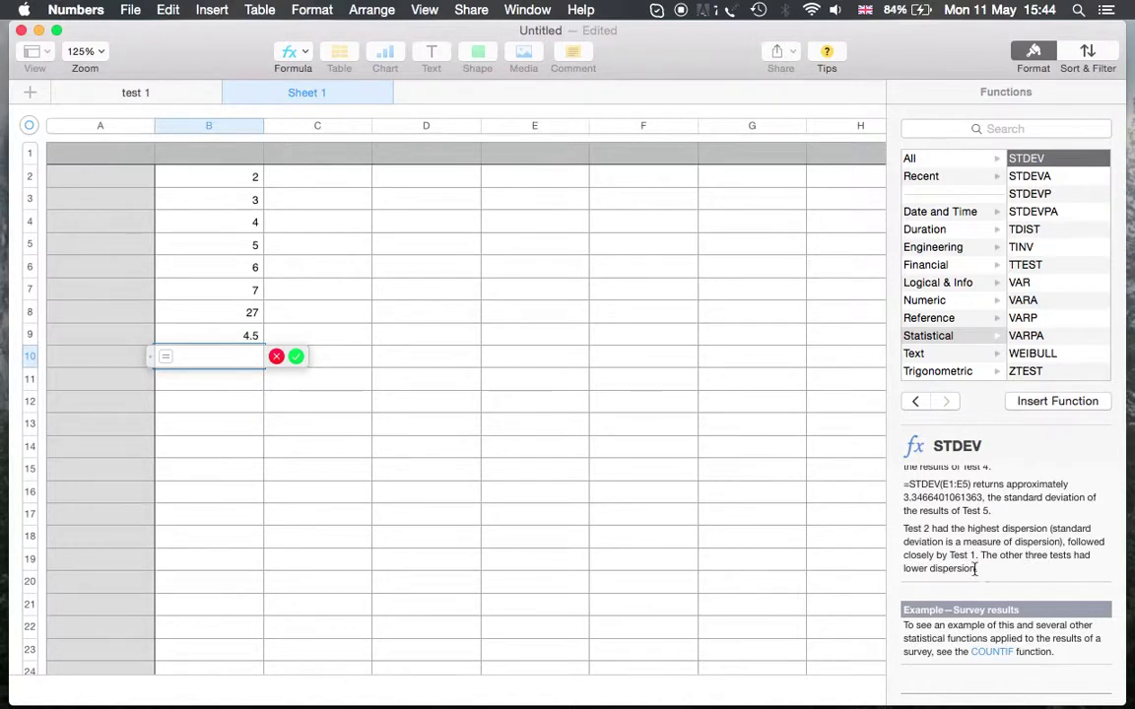
pyautogui.moveTo(980, 575); pyautogui.dragTo(905, 529)
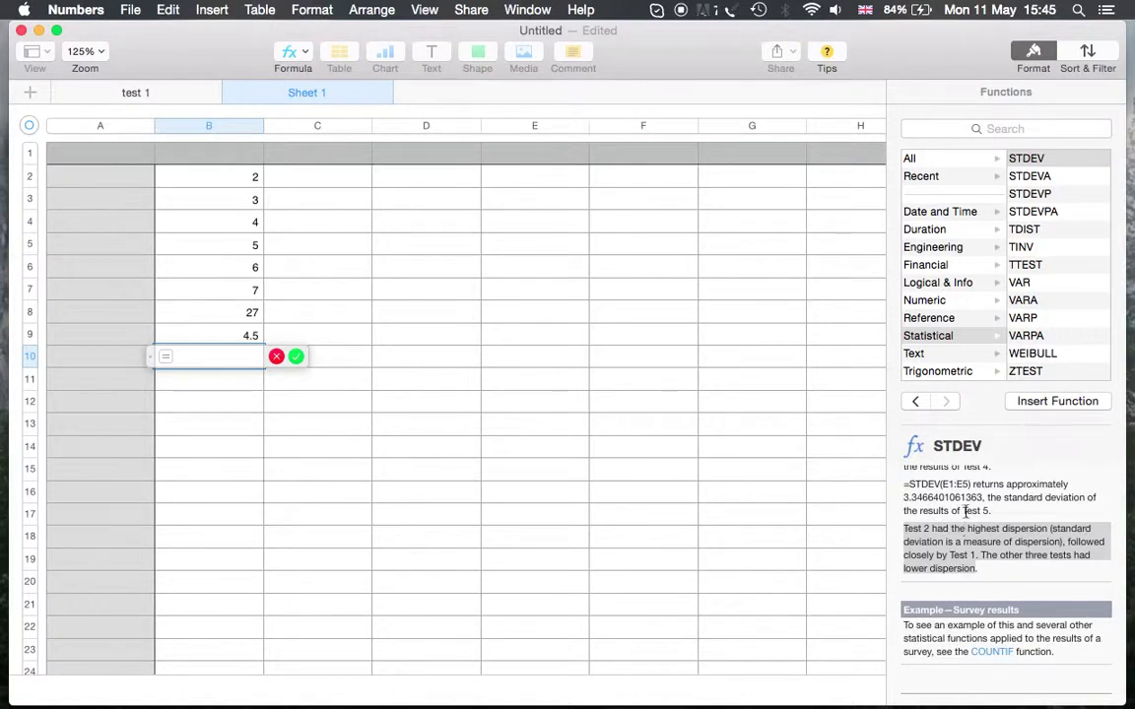
pyautogui.scroll(2, 830, 553)
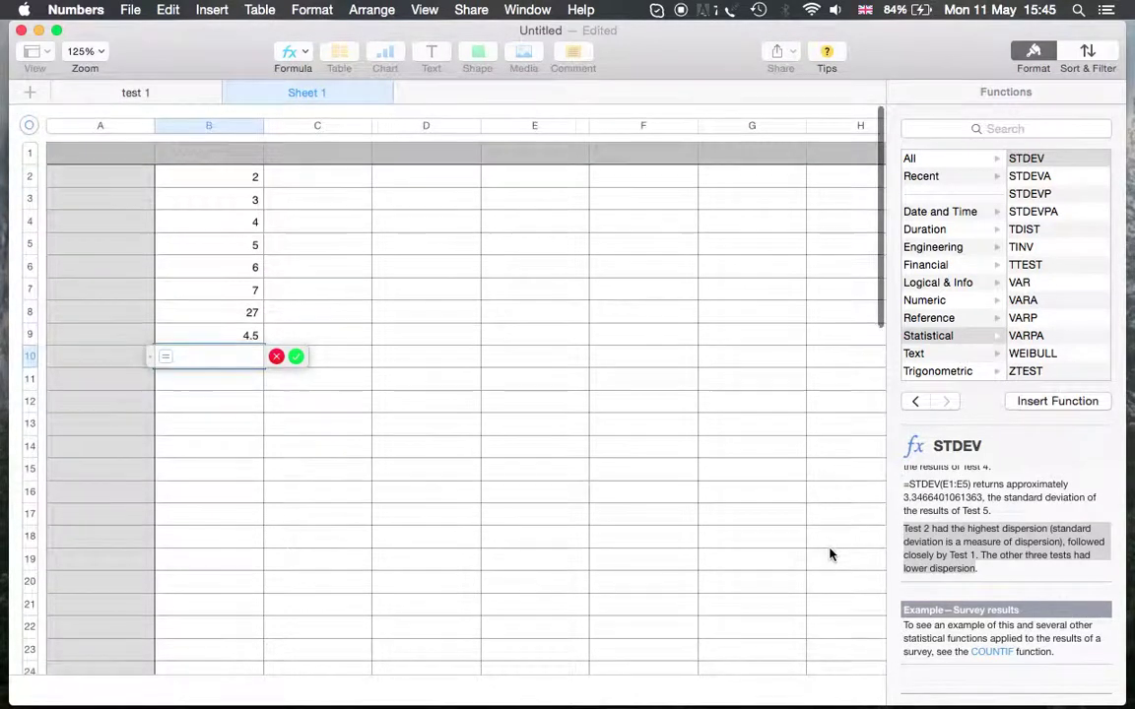
pyautogui.click(296, 53)
# Cancel the unfinished B10 formula and insert a checklist table as Table 2
pyautogui.click(233, 56)
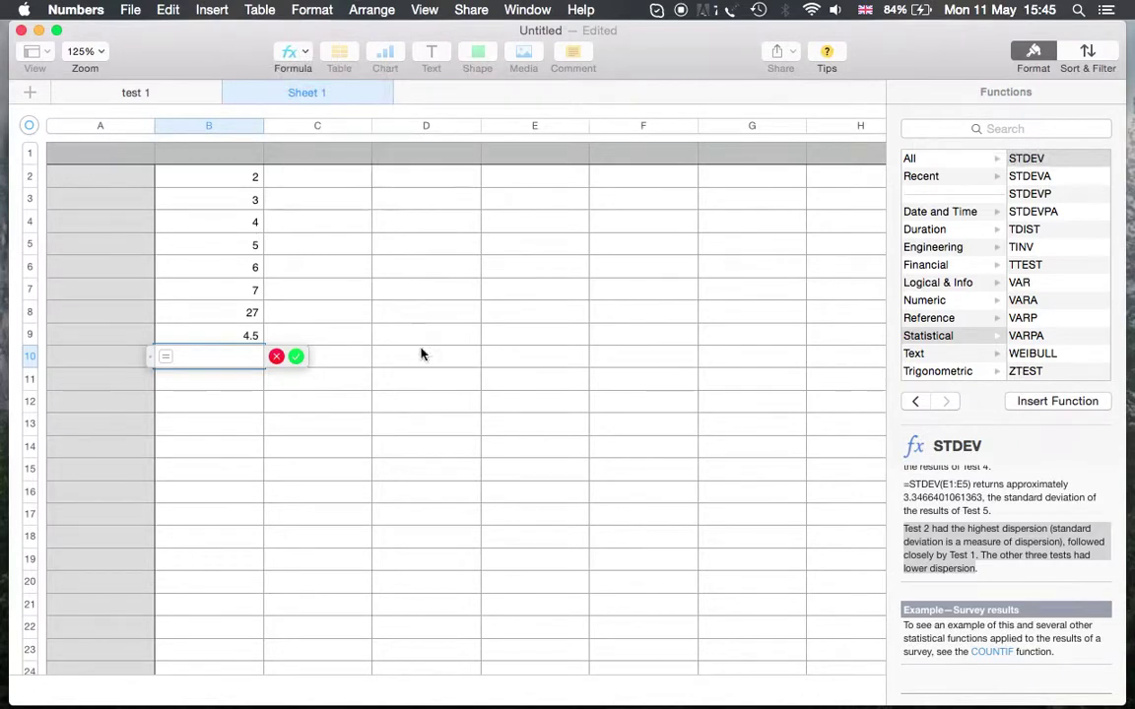
pyautogui.click(414, 313)
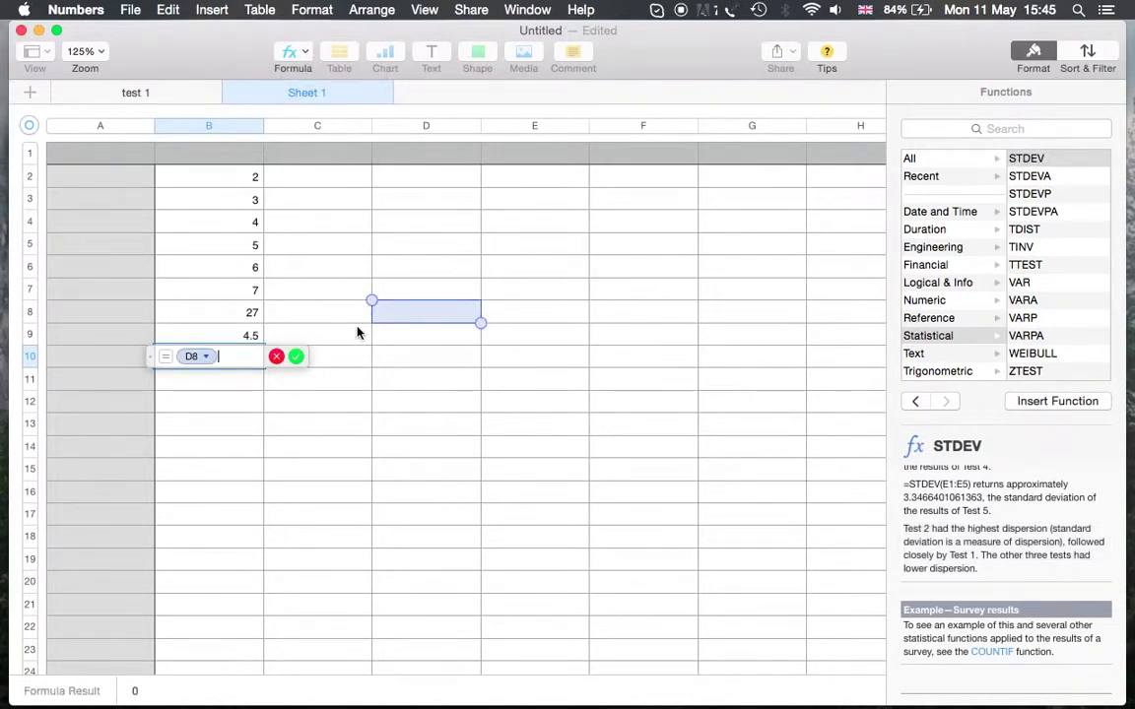
pyautogui.press('Escape')
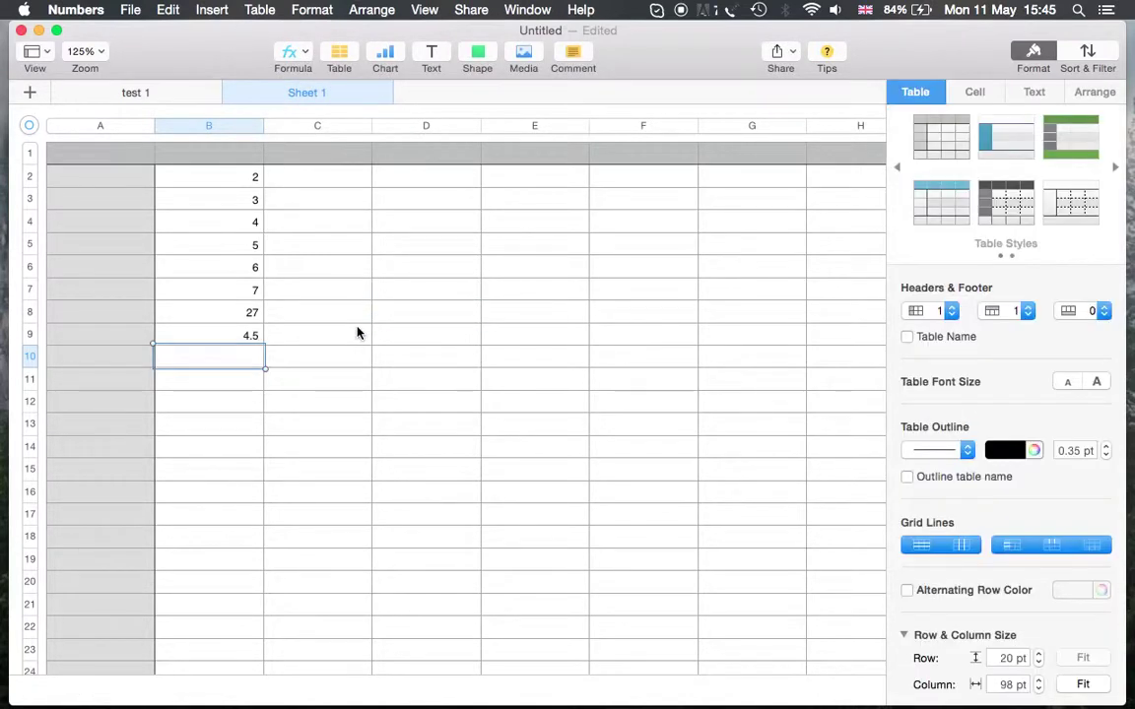
pyautogui.click(316, 175)
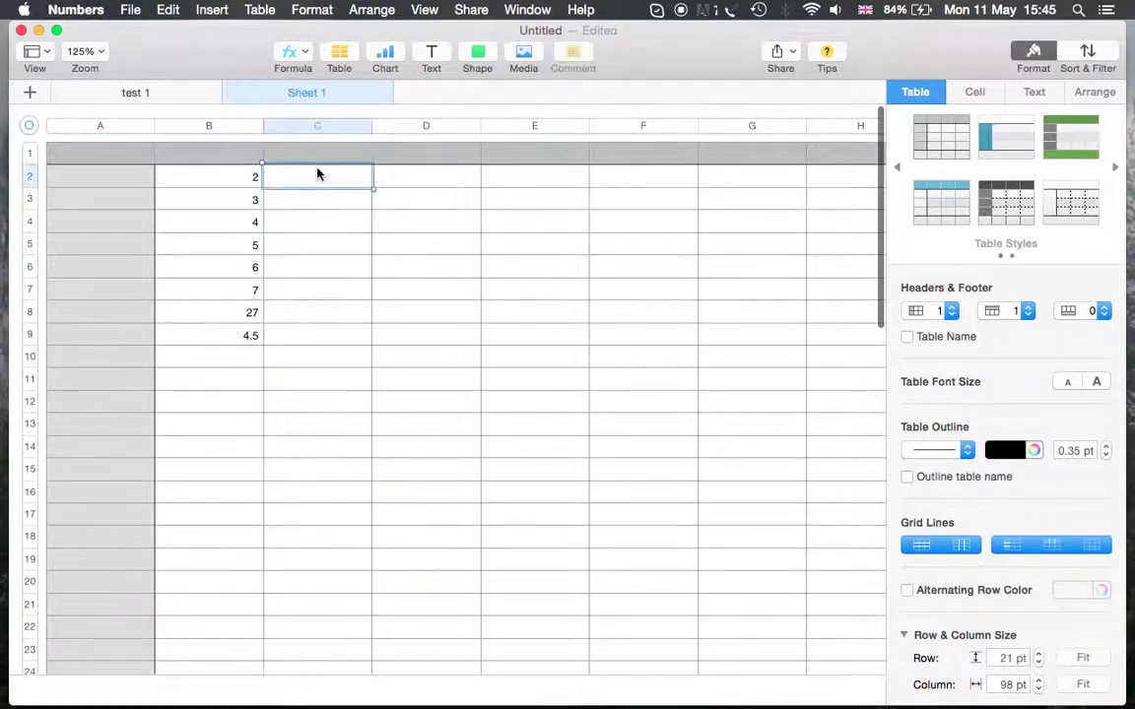
pyautogui.click(339, 54)
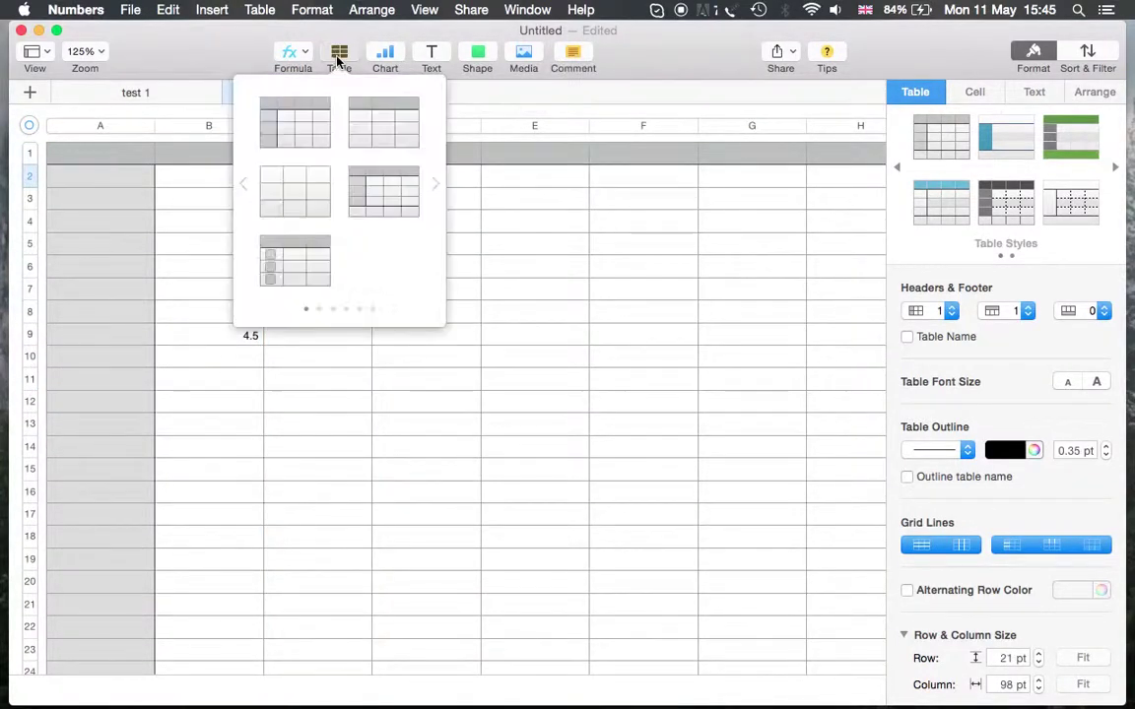
pyautogui.click(338, 59)
pyautogui.click(338, 59)
pyautogui.click(296, 264)
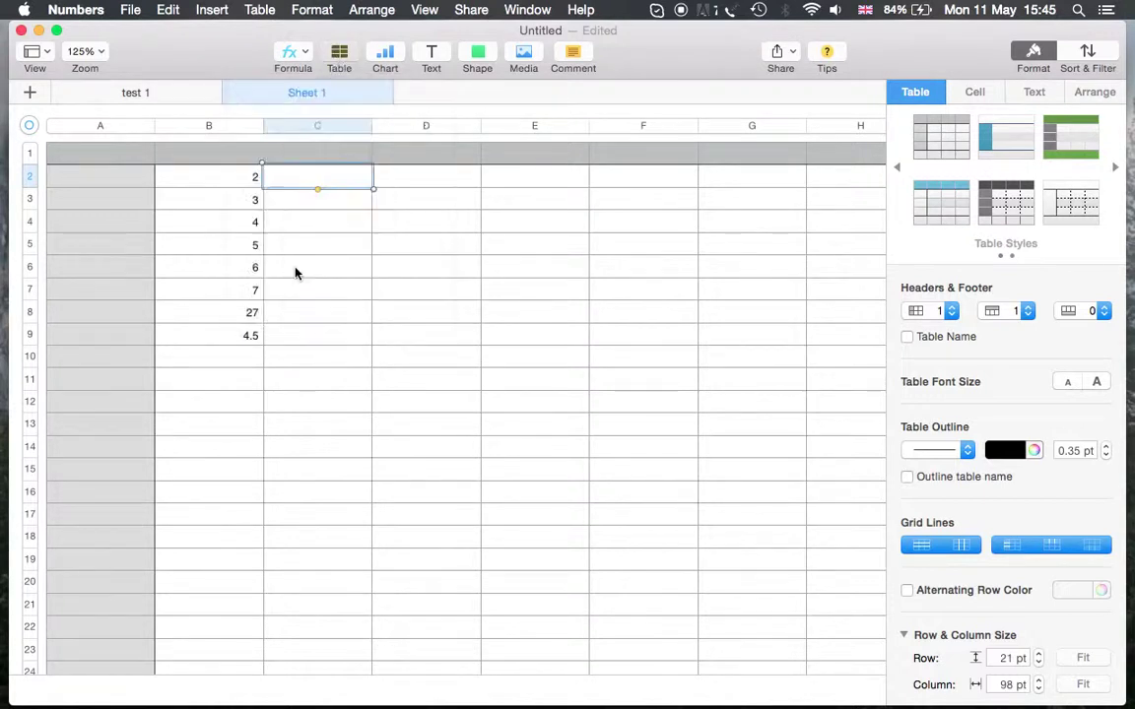
# Tick the checkboxes in cells A2, A3 and A4 of Table 2
pyautogui.scroll(10, 296, 272)
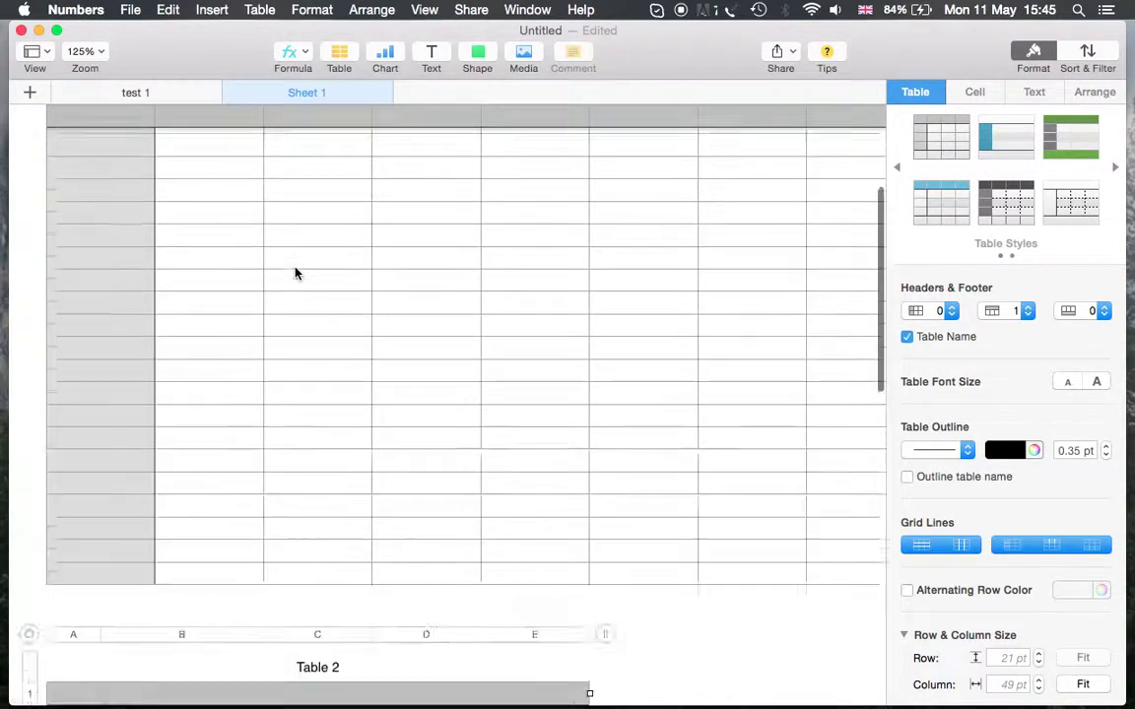
pyautogui.scroll(-10, 295, 273)
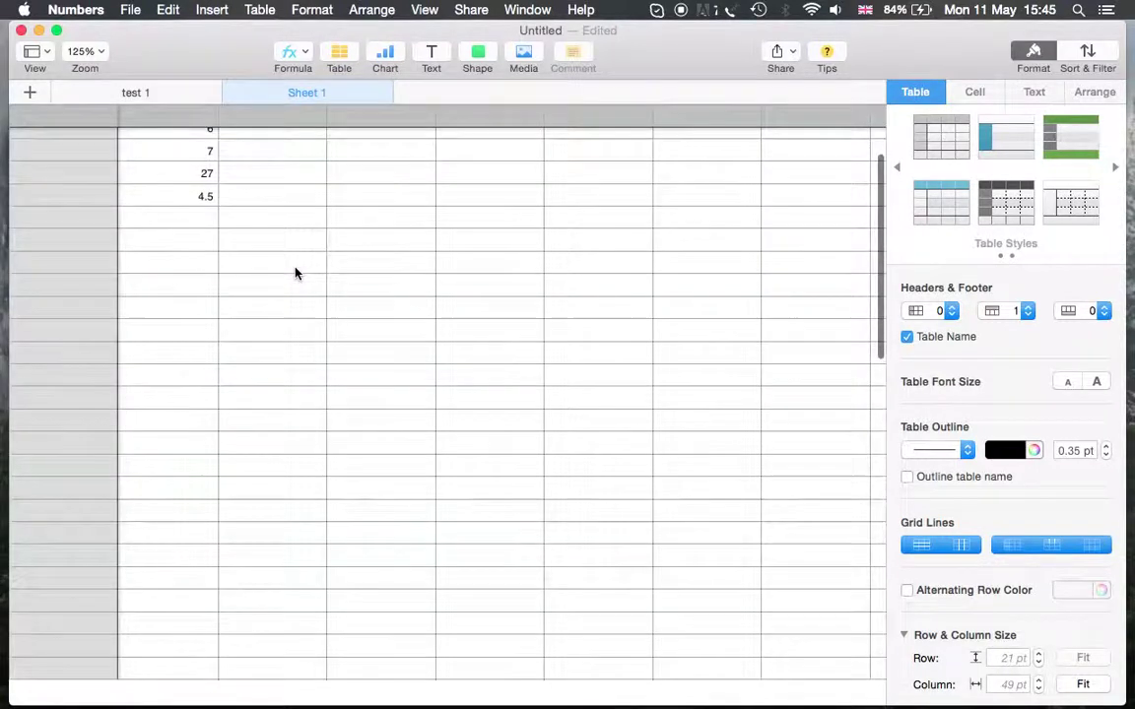
pyautogui.scroll(-2, 296, 272)
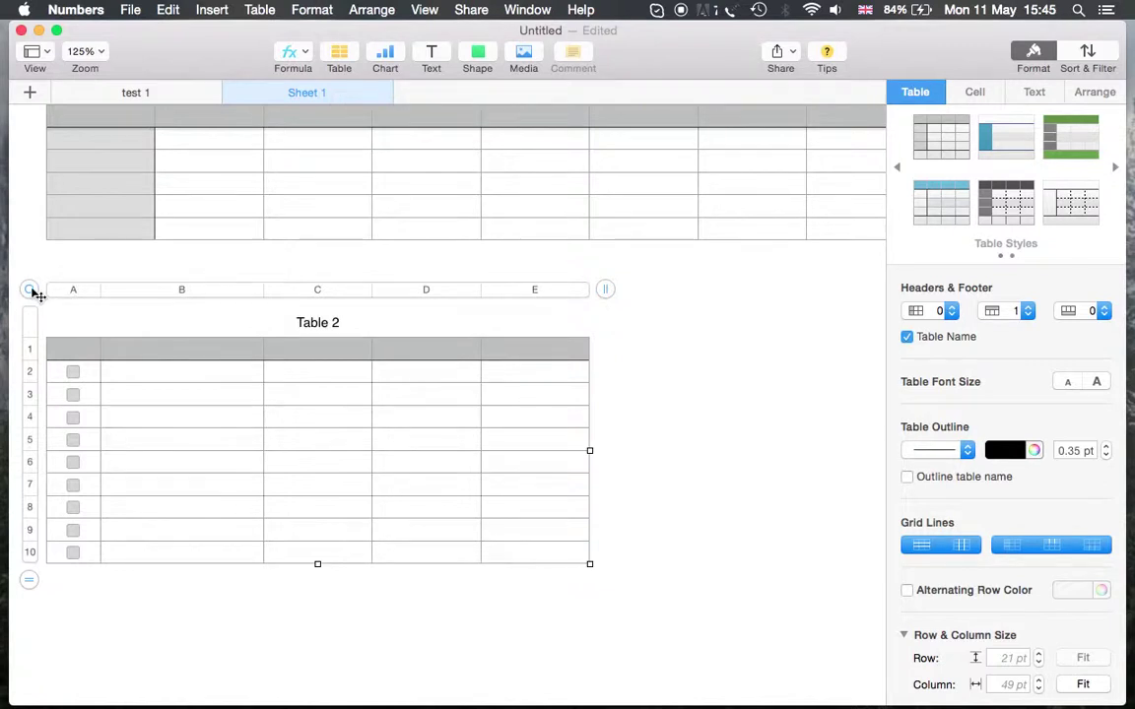
pyautogui.scroll(10, 81, 375)
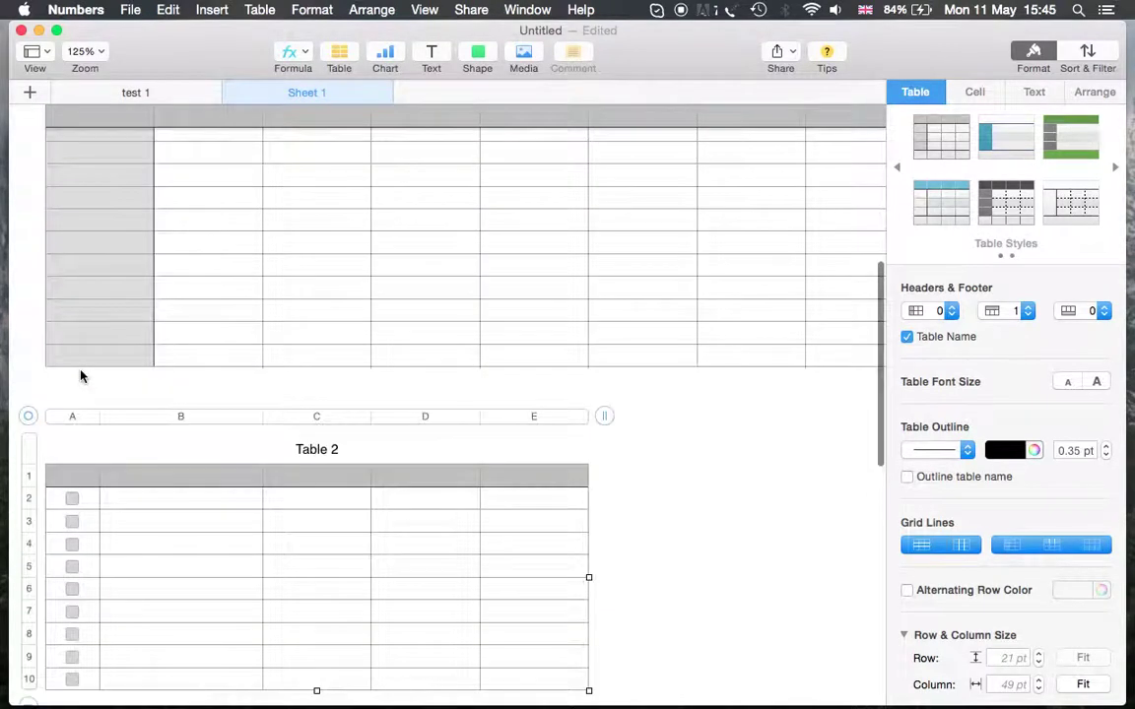
pyautogui.scroll(-10, 81, 375)
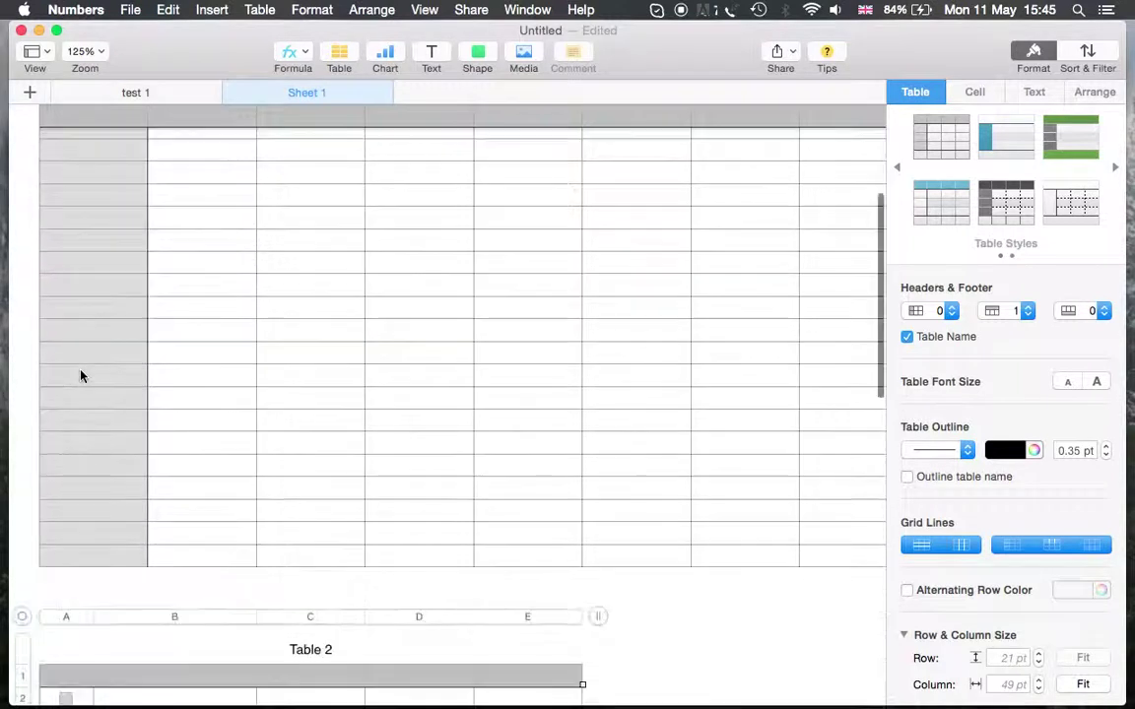
pyautogui.click(96, 378)
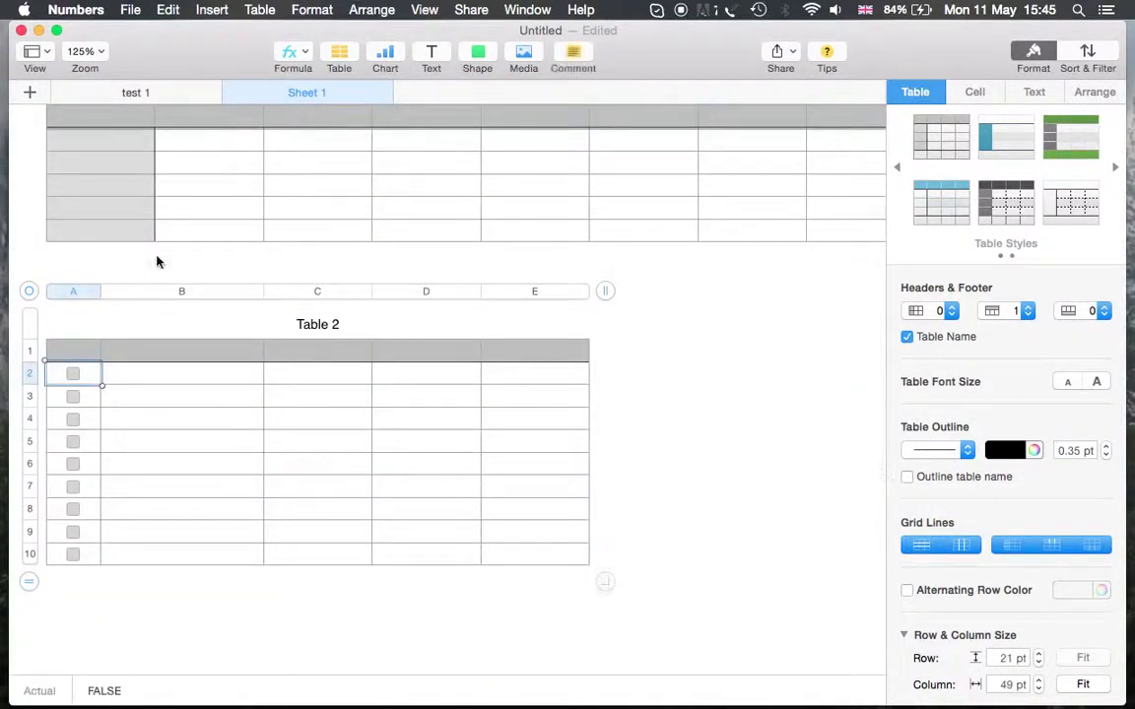
pyautogui.click(72, 374)
pyautogui.click(73, 397)
pyautogui.click(73, 396)
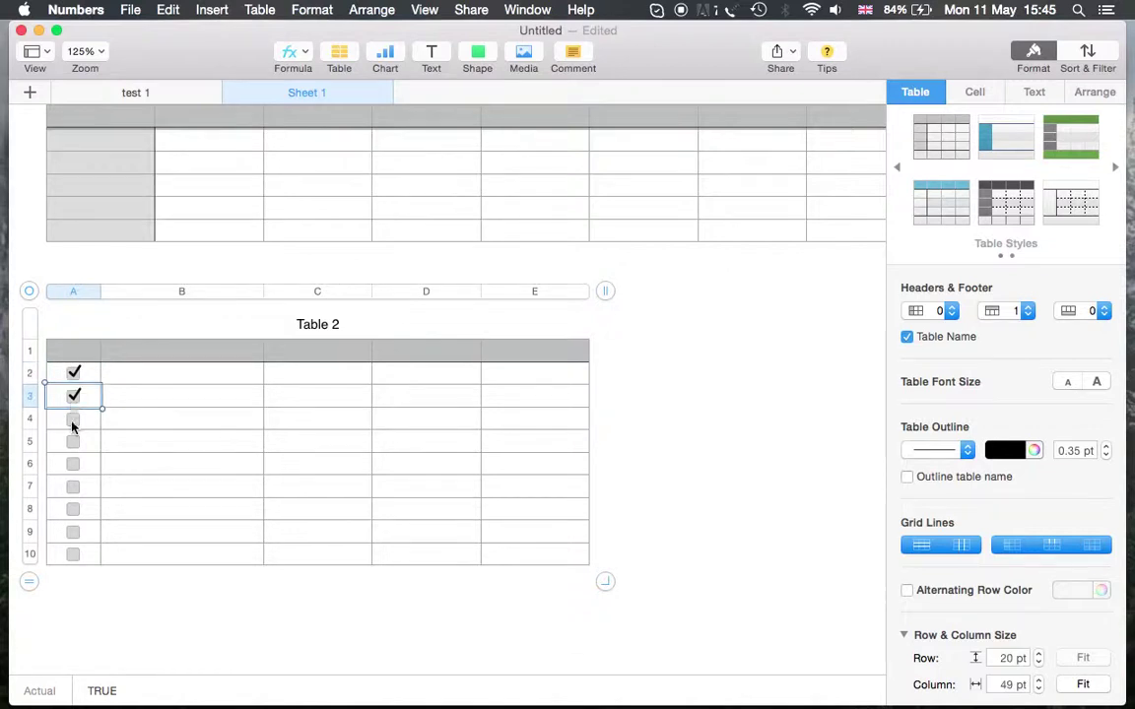
pyautogui.click(72, 419)
pyautogui.click(73, 419)
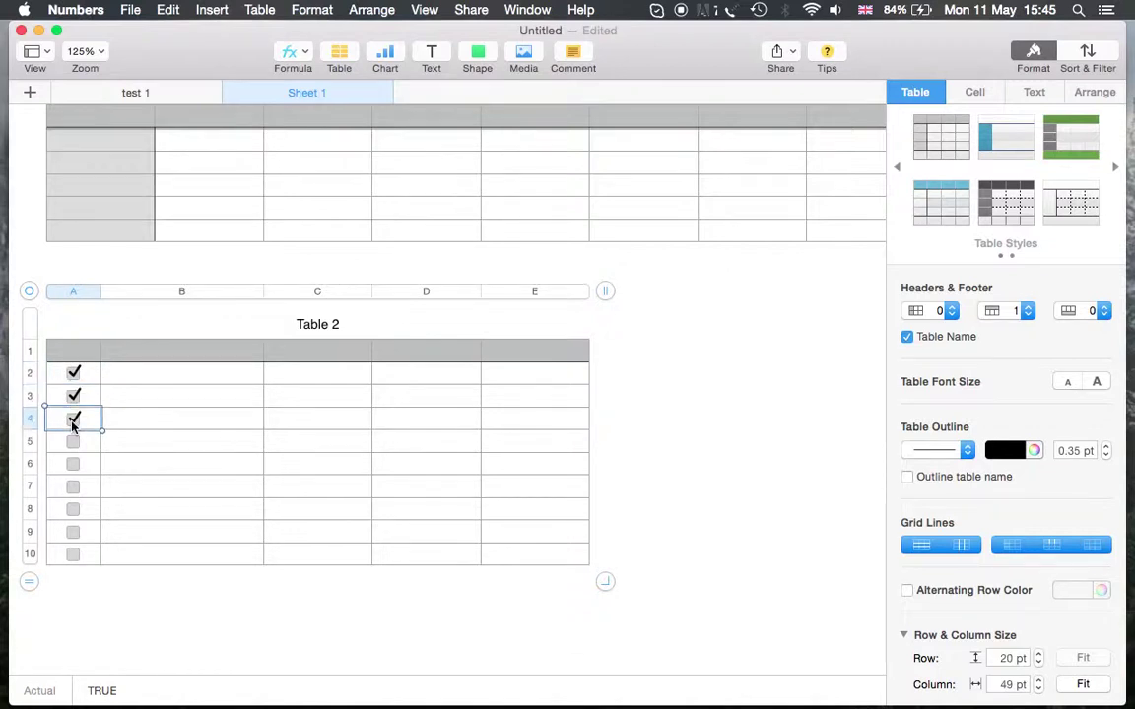
pyautogui.click(339, 56)
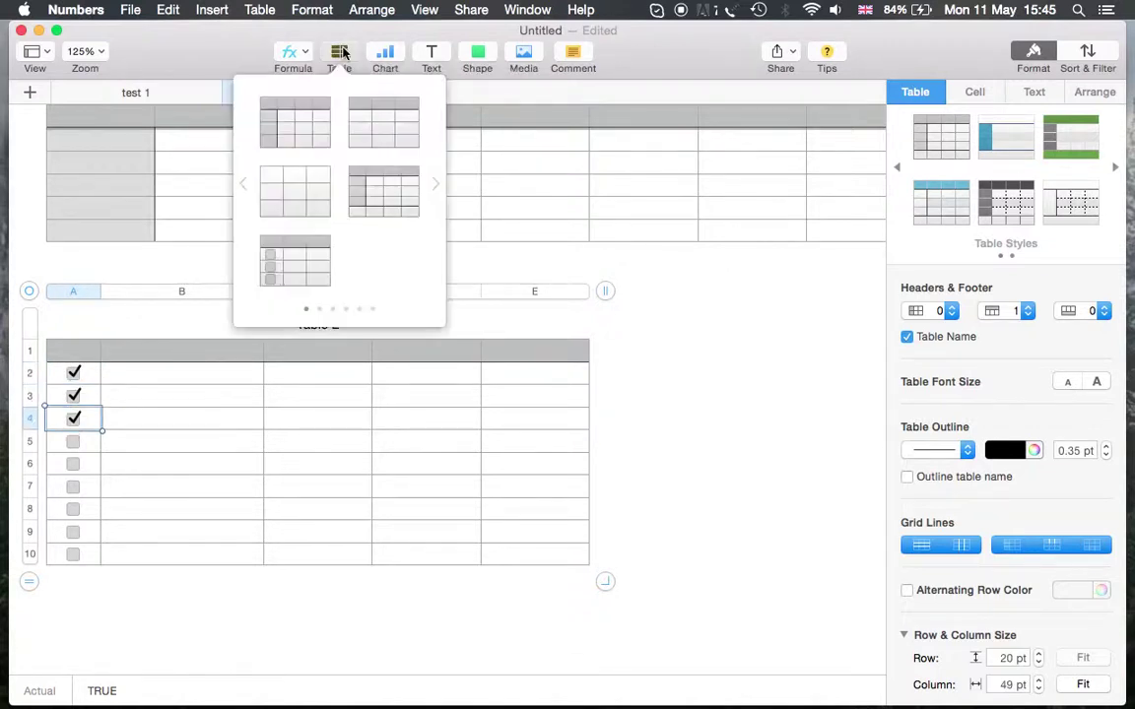
pyautogui.click(436, 185)
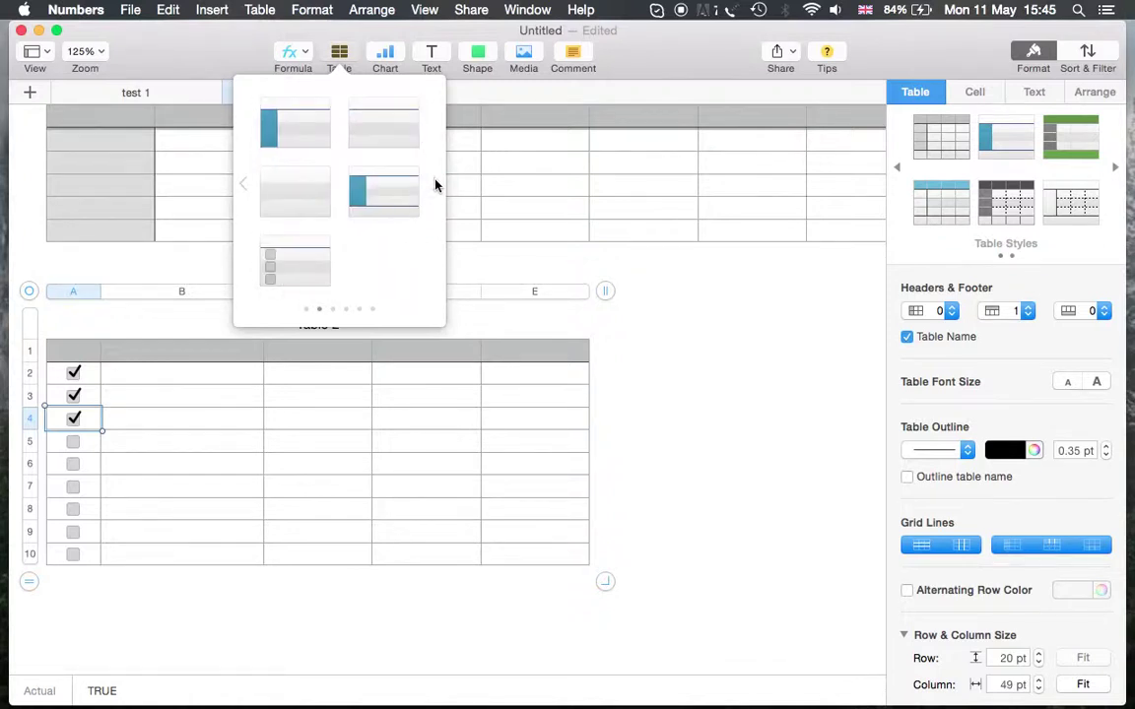
pyautogui.click(437, 185)
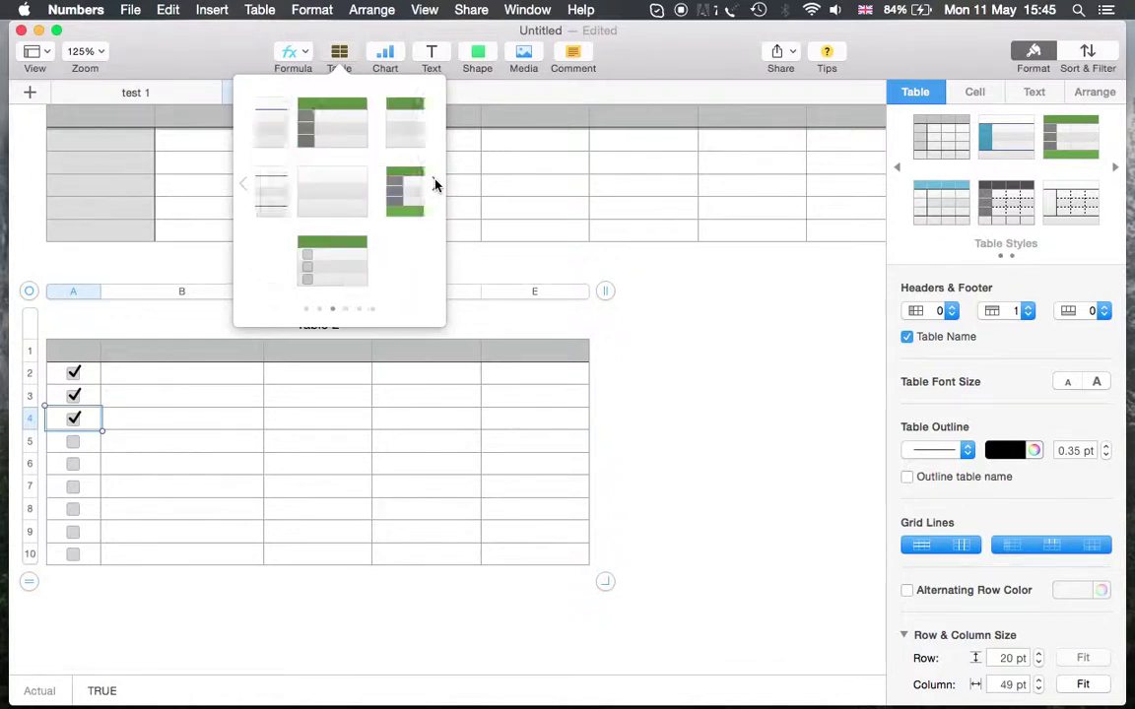
pyautogui.click(240, 189)
pyautogui.click(240, 189)
pyautogui.click(380, 56)
pyautogui.click(386, 57)
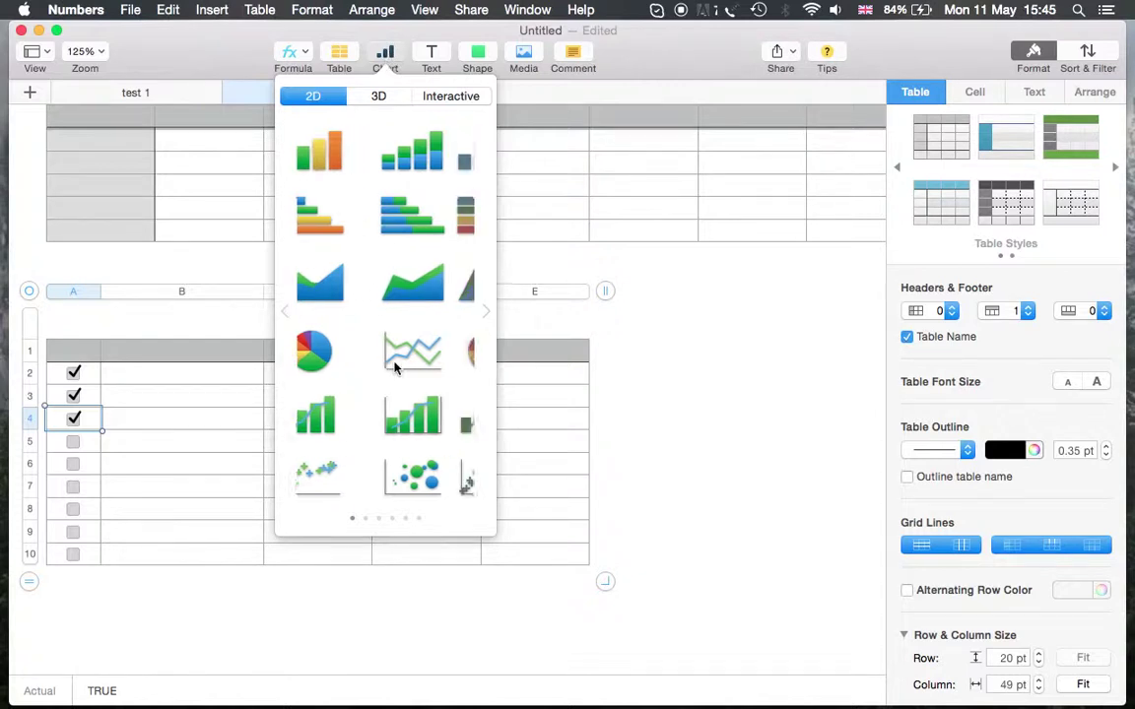
pyautogui.click(487, 314)
pyautogui.click(488, 314)
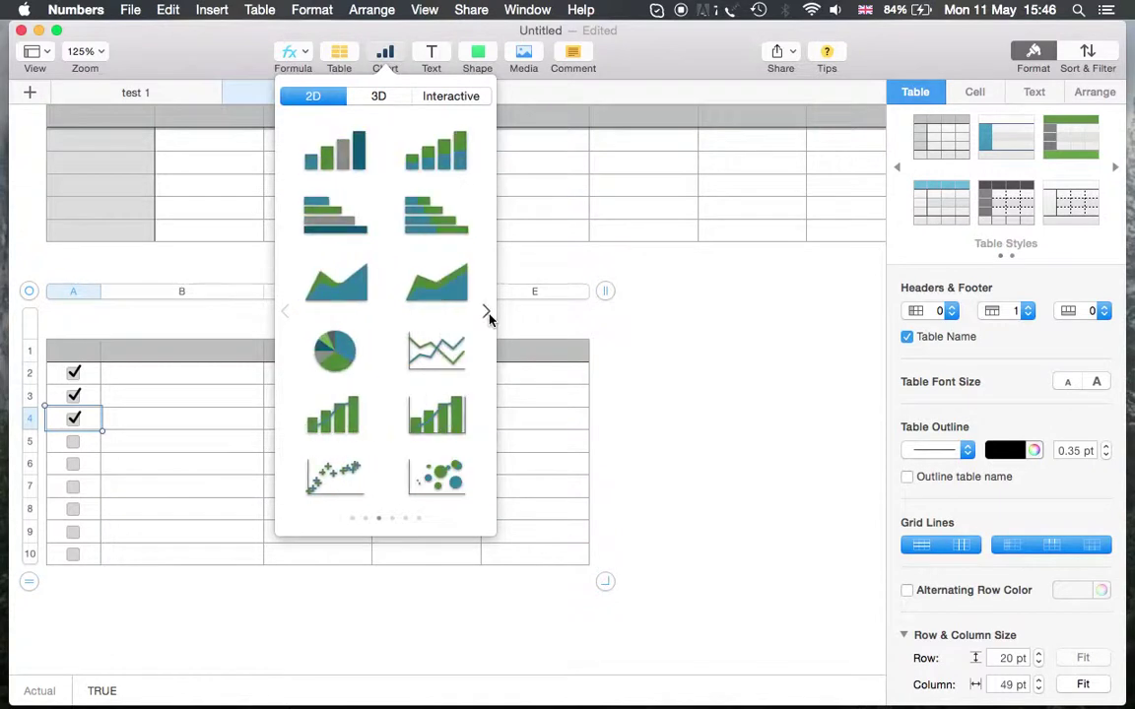
pyautogui.click(487, 314)
pyautogui.click(488, 314)
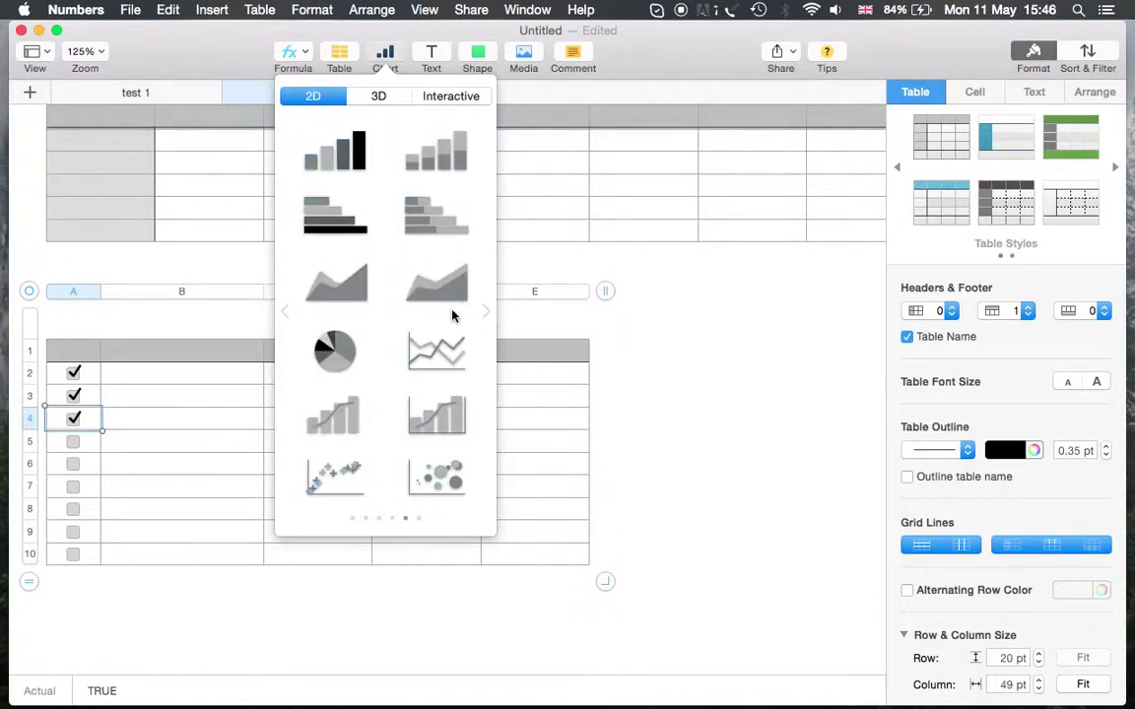
pyautogui.click(173, 182)
pyautogui.scroll(10, 215, 251)
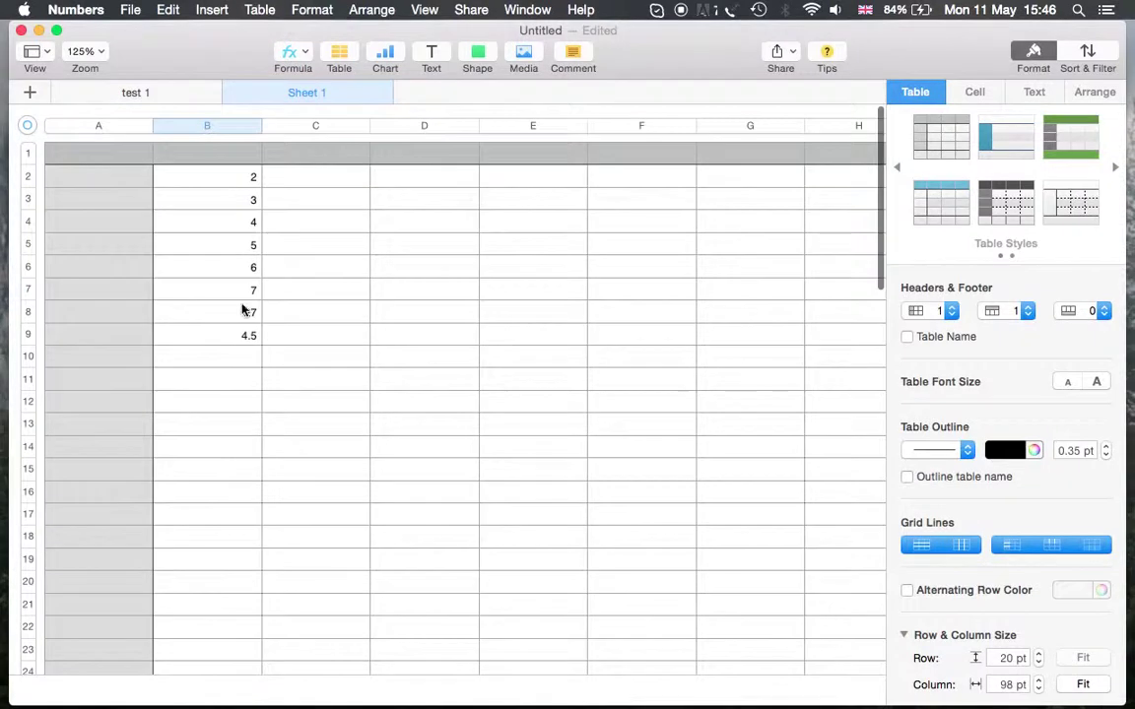
pyautogui.moveTo(243, 309)
pyautogui.mouseDown()
pyautogui.moveTo(228, 203)
pyautogui.moveTo(241, 299)
pyautogui.mouseUp()
# Insert a blue 2D column chart of B2:B7, then a sample 2D Mixed chart
pyautogui.click(235, 209)
pyautogui.click(383, 54)
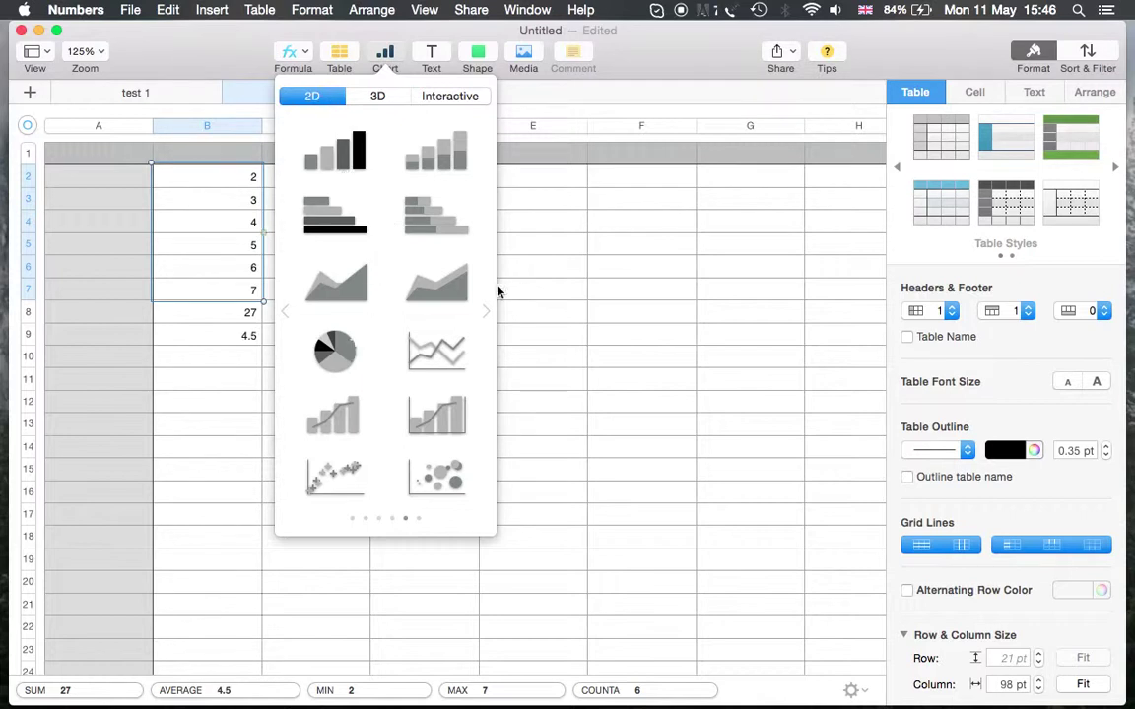
pyautogui.click(484, 312)
pyautogui.click(284, 310)
pyautogui.click(284, 311)
pyautogui.click(333, 148)
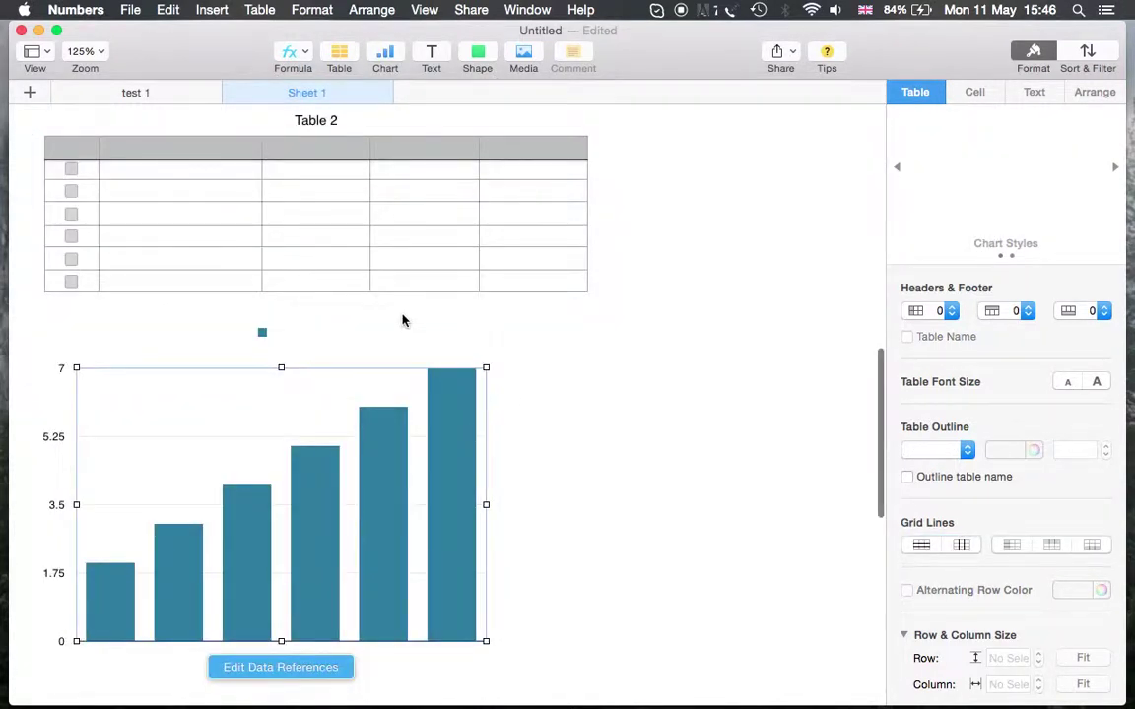
pyautogui.click(384, 59)
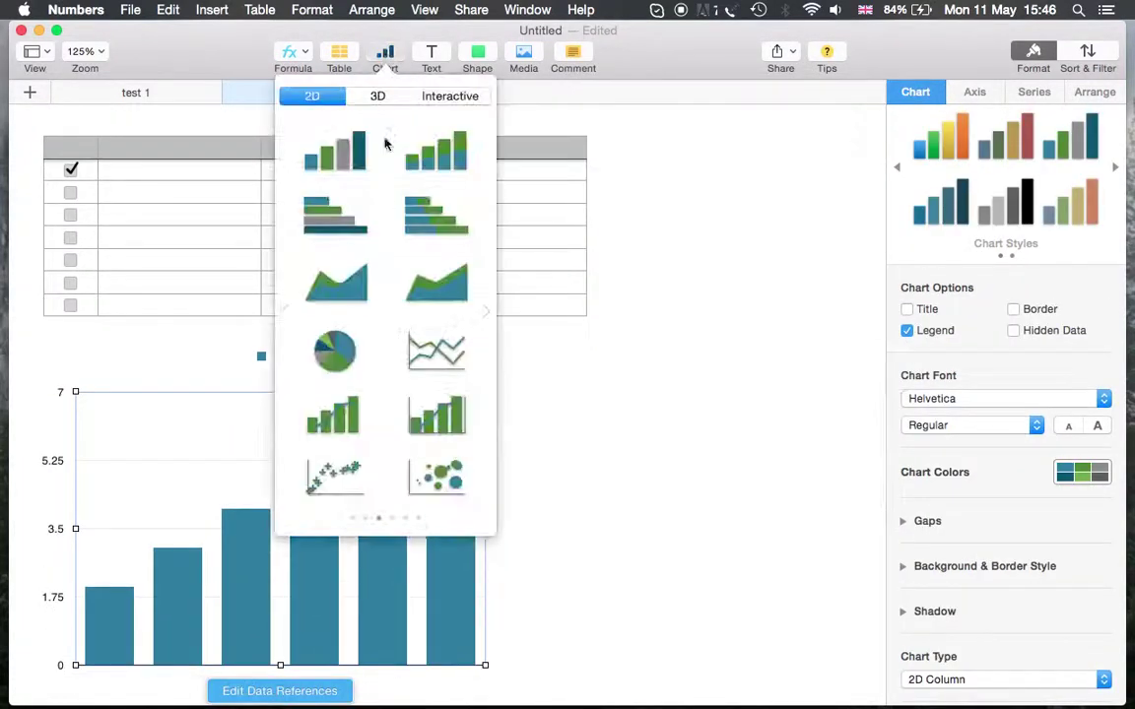
pyautogui.click(334, 419)
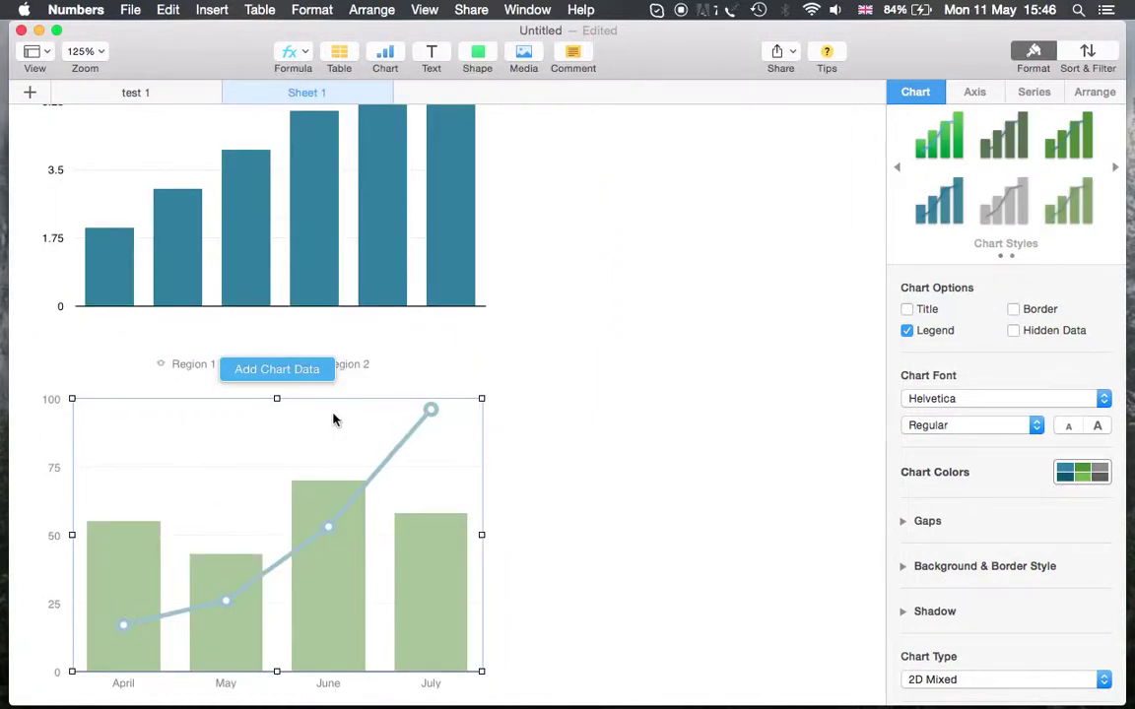
# Delete the 2D Mixed chart from the sheet
pyautogui.press('BackSpace')
pyautogui.scroll(5, 147, 453)
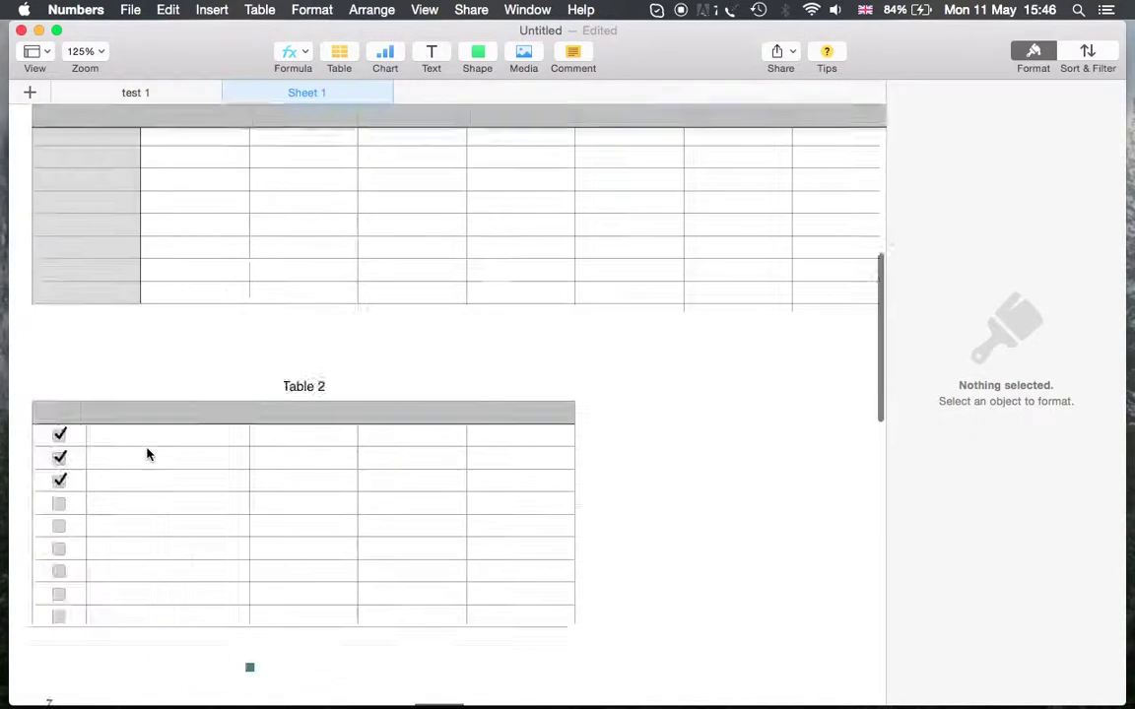
pyautogui.scroll(5, 147, 453)
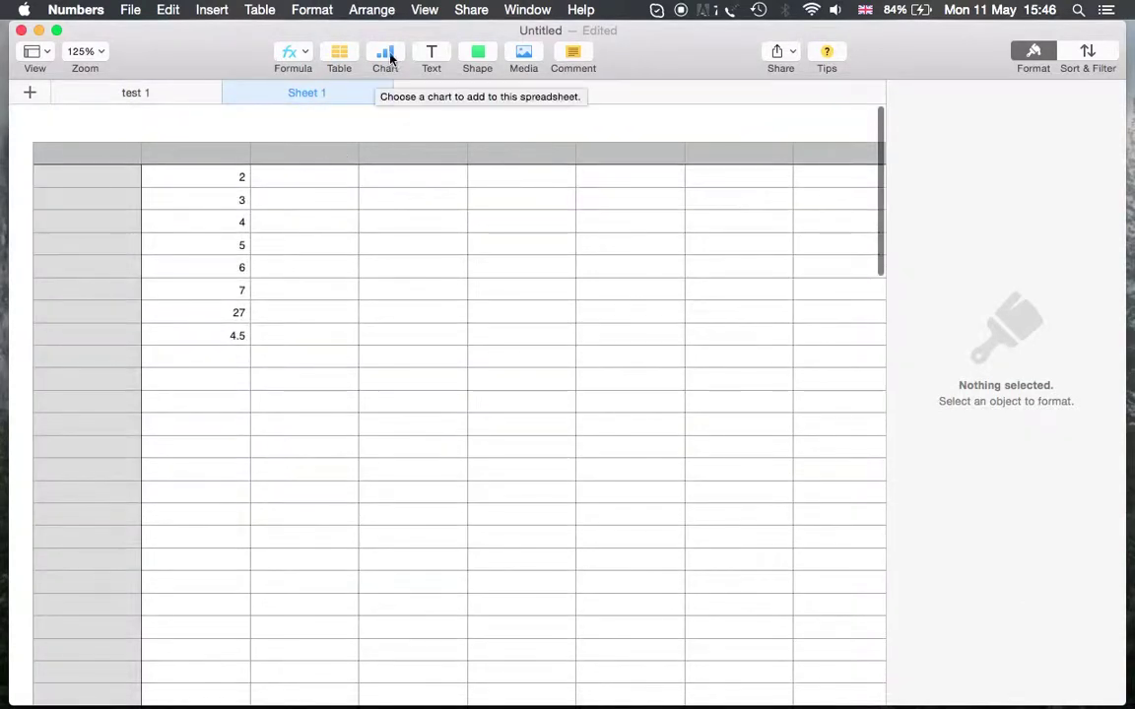
# Browse the blue and grey 3D chart sets, then show the Interactive chart types
pyautogui.click(390, 59)
pyautogui.click(389, 99)
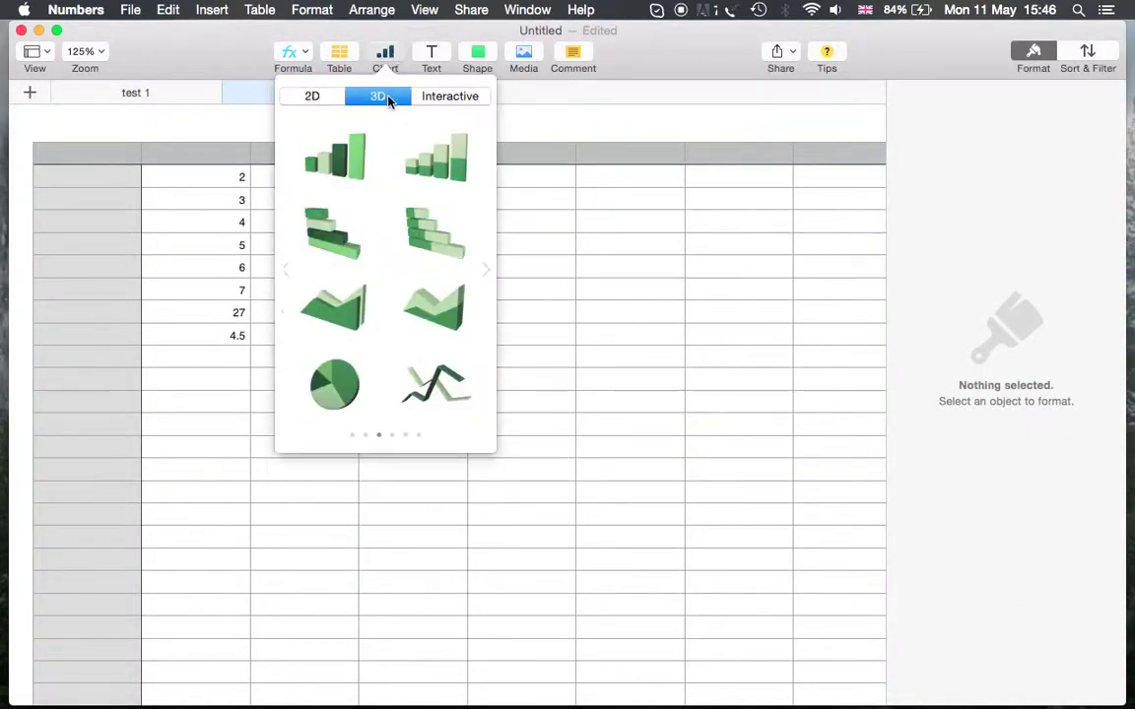
pyautogui.click(486, 275)
pyautogui.click(485, 275)
pyautogui.click(484, 275)
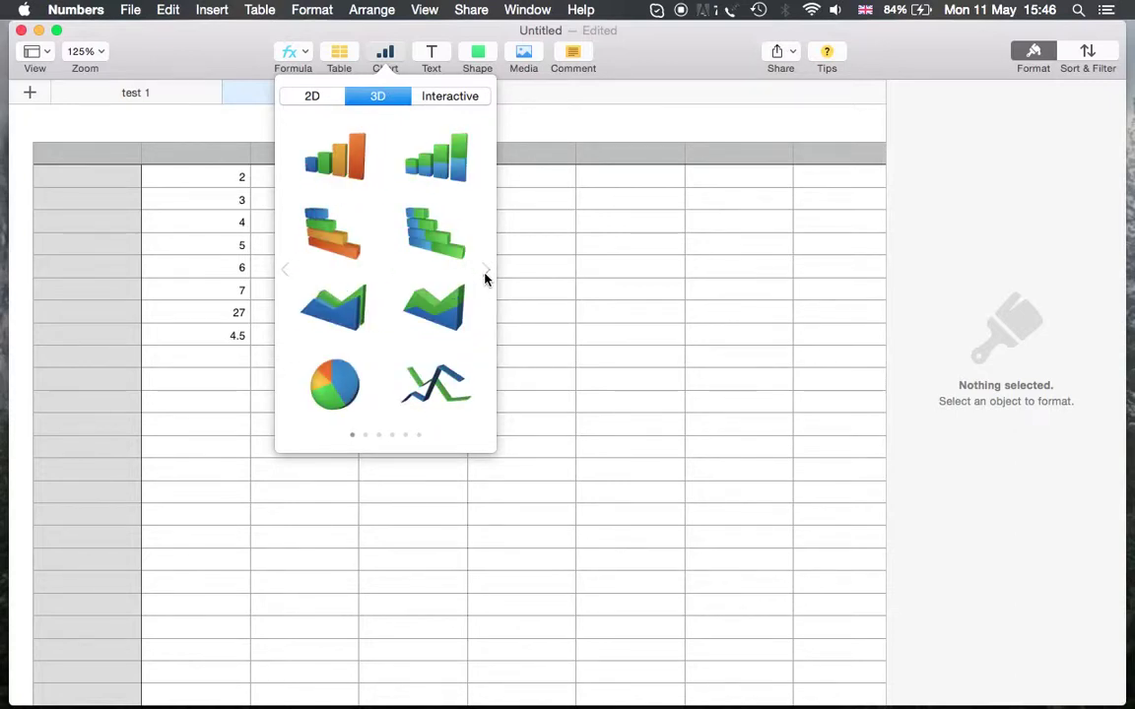
pyautogui.click(435, 98)
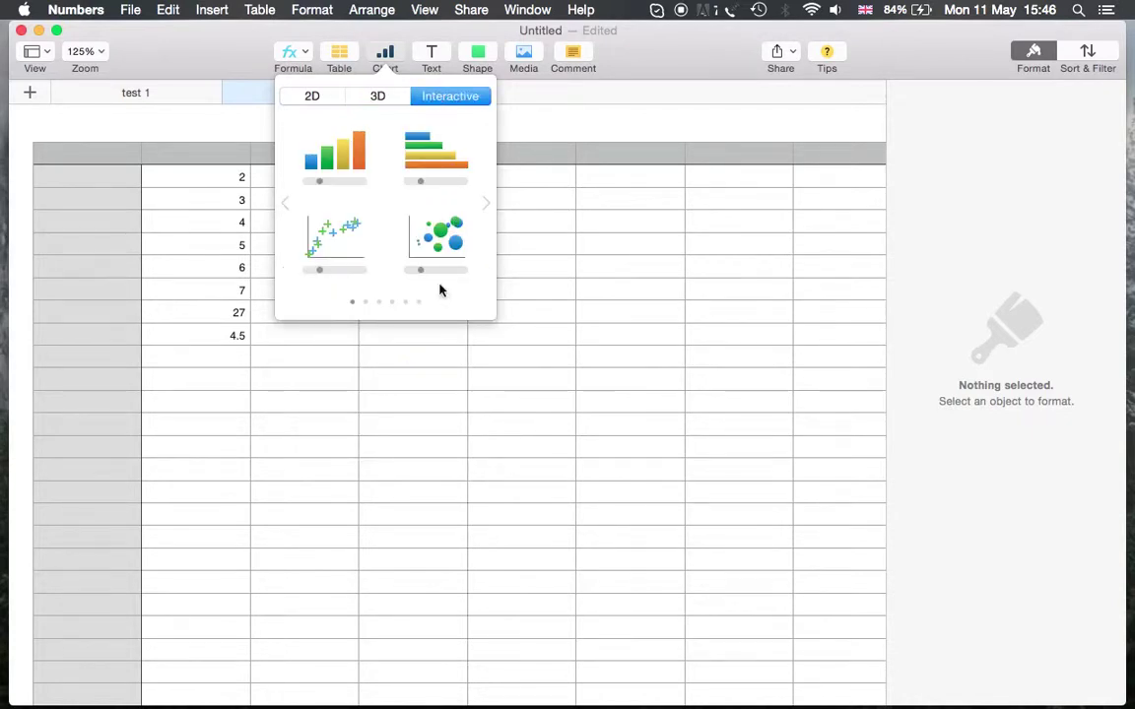
# Insert an interactive column chart and inspect its Region 2 series and chart formatting
pyautogui.click(335, 153)
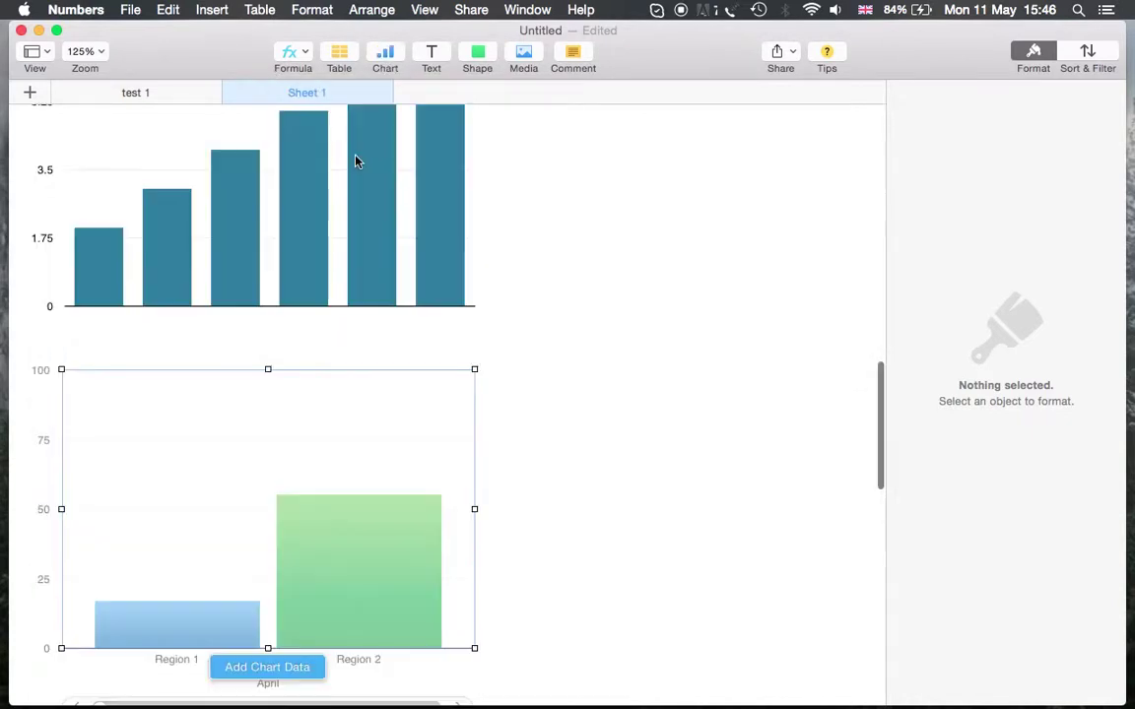
pyautogui.click(322, 599)
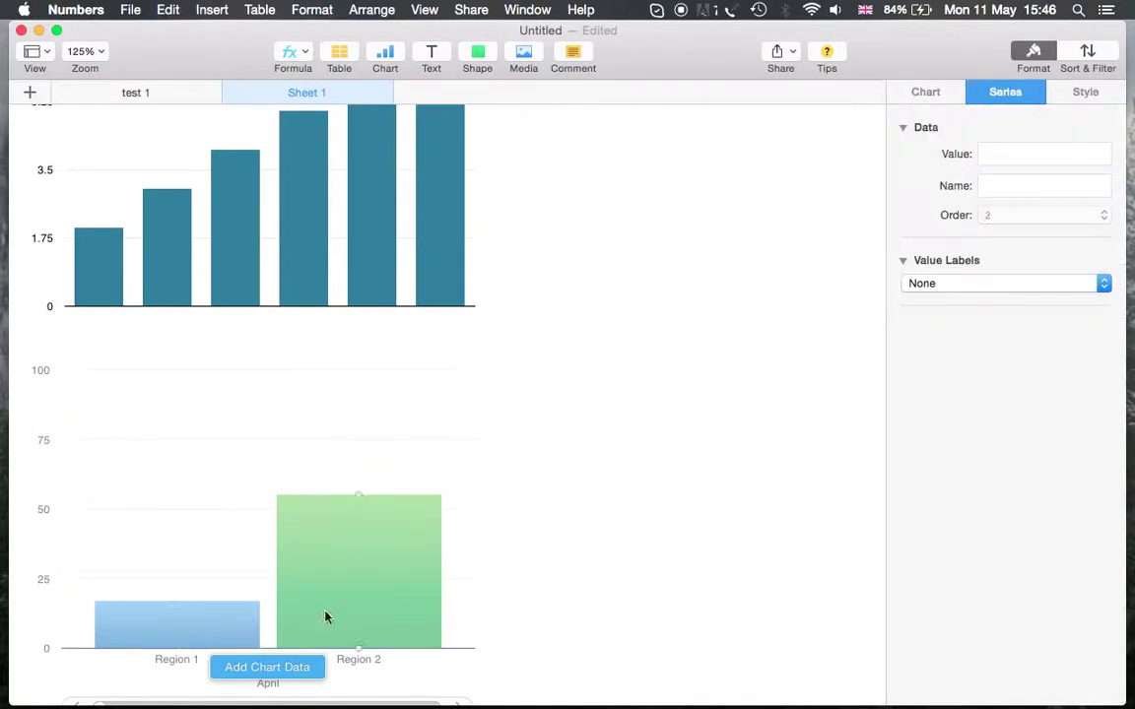
pyautogui.click(936, 98)
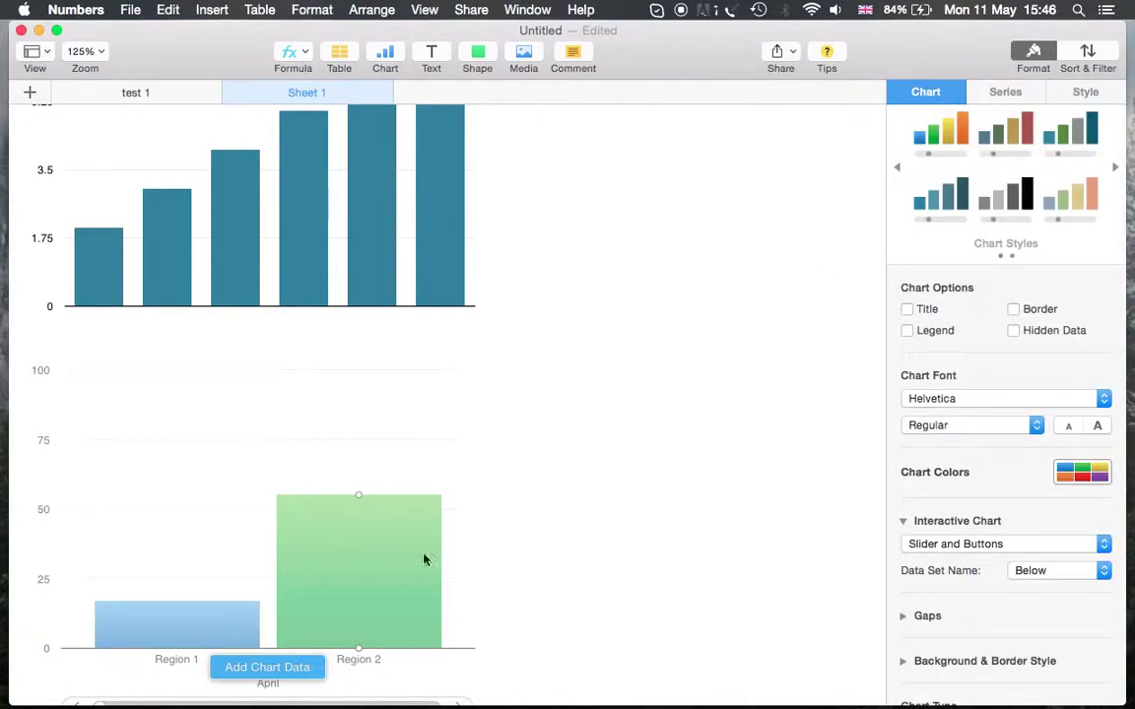
# Set the chart's data to column B's values 2 through 27, scrolling to the chart's slider
pyautogui.click(252, 672)
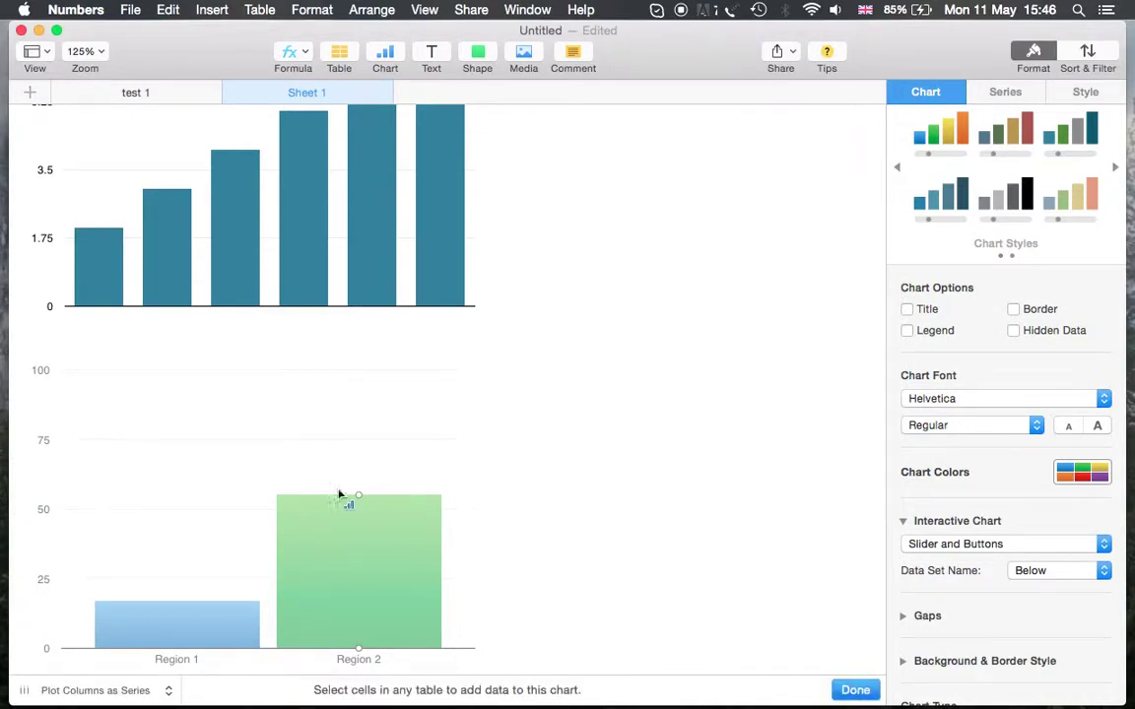
pyautogui.scroll(10, 307, 406)
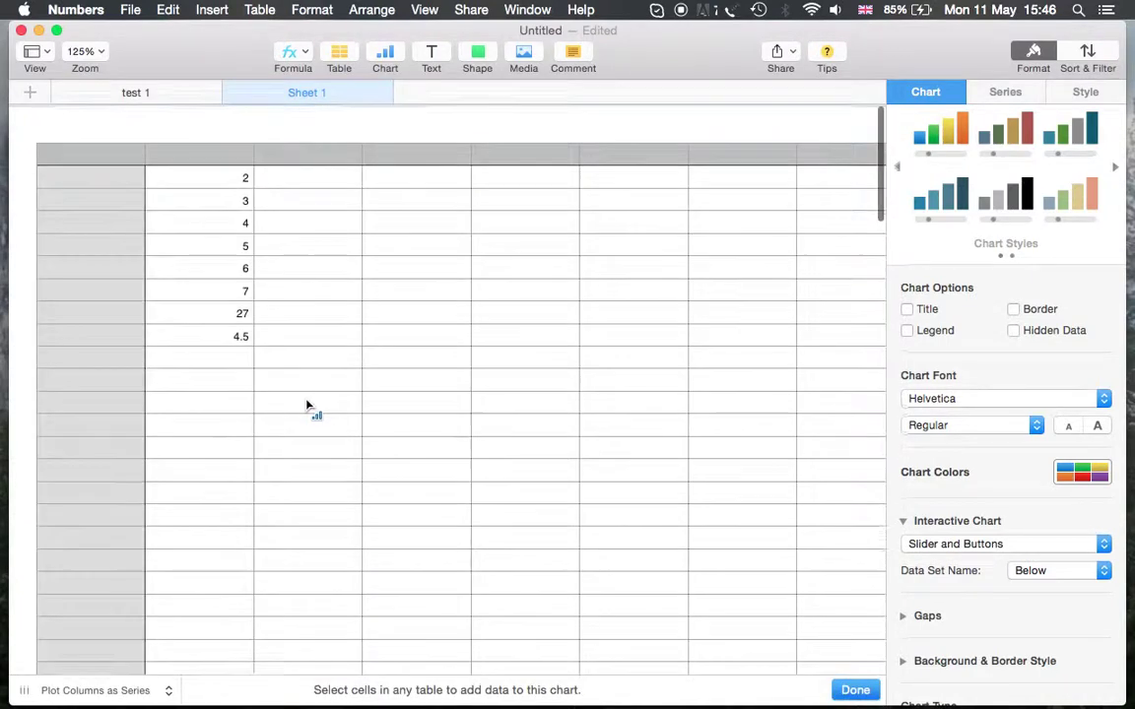
pyautogui.moveTo(233, 178); pyautogui.dragTo(240, 322)
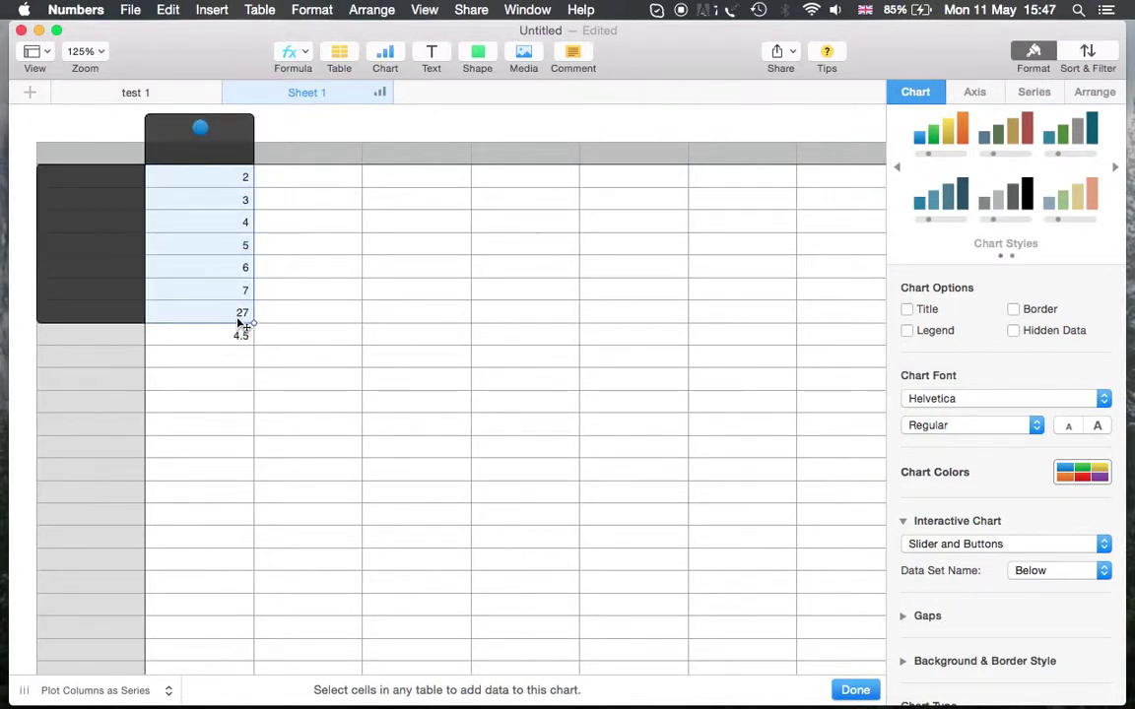
pyautogui.scroll(-6, 349, 286)
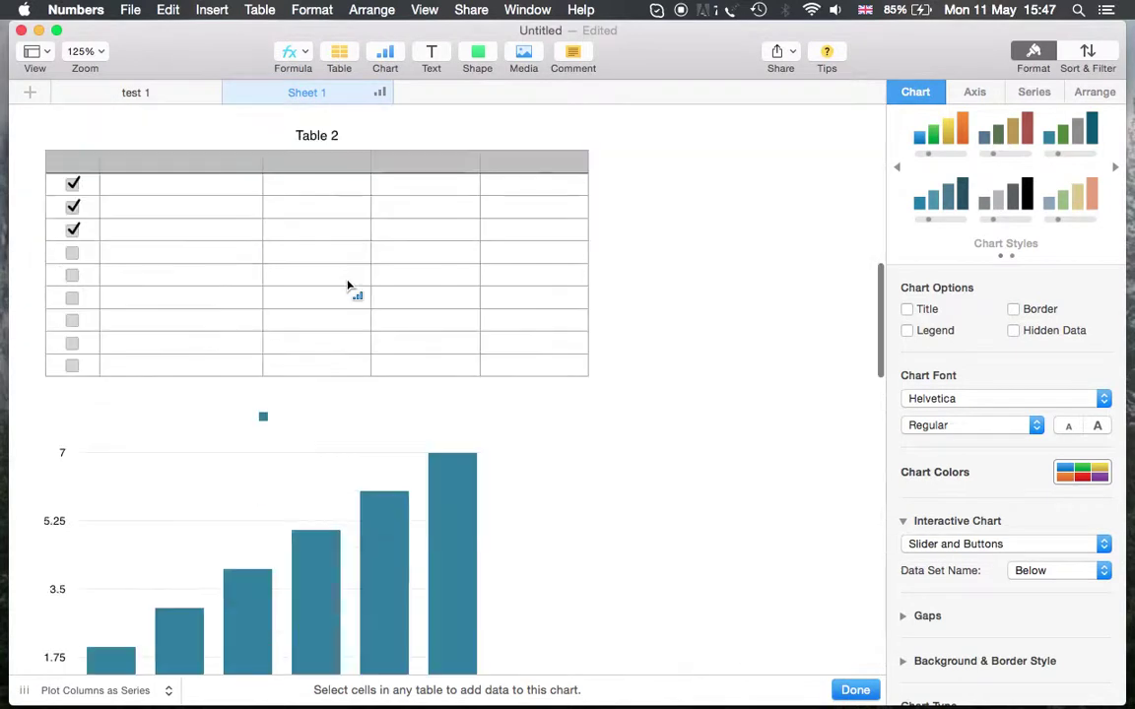
pyautogui.scroll(-10, 346, 286)
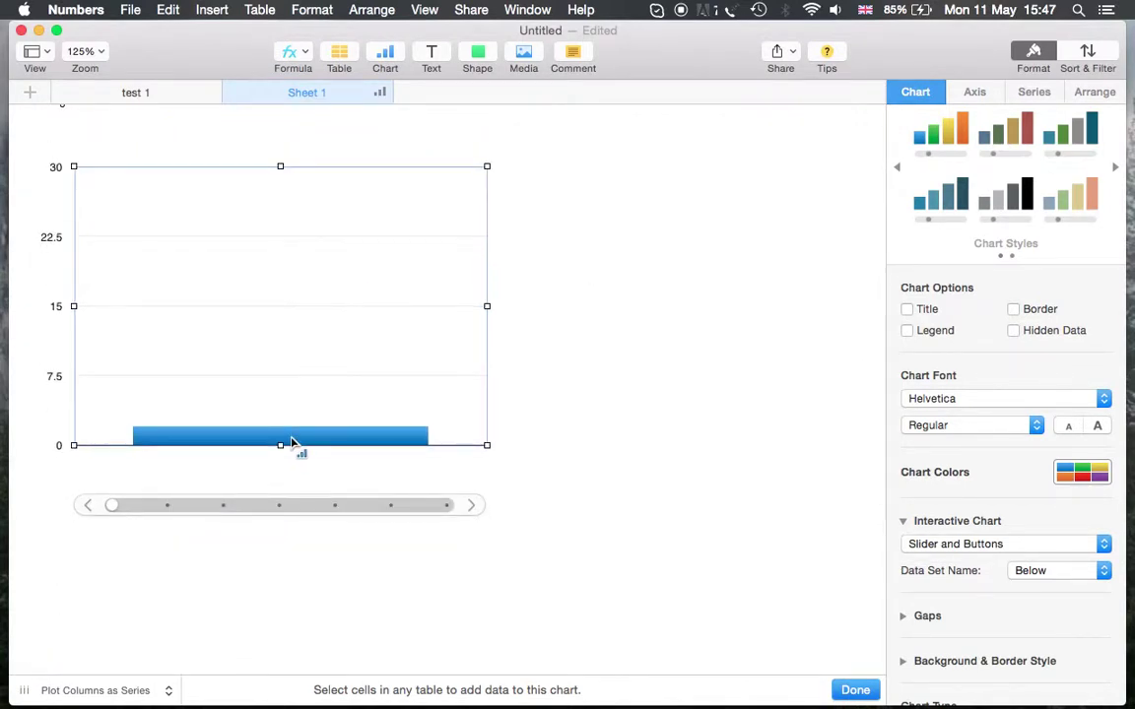
# Slide the interactive chart through its later data sets, then settle on the second set
pyautogui.moveTo(113, 507); pyautogui.dragTo(266, 512)
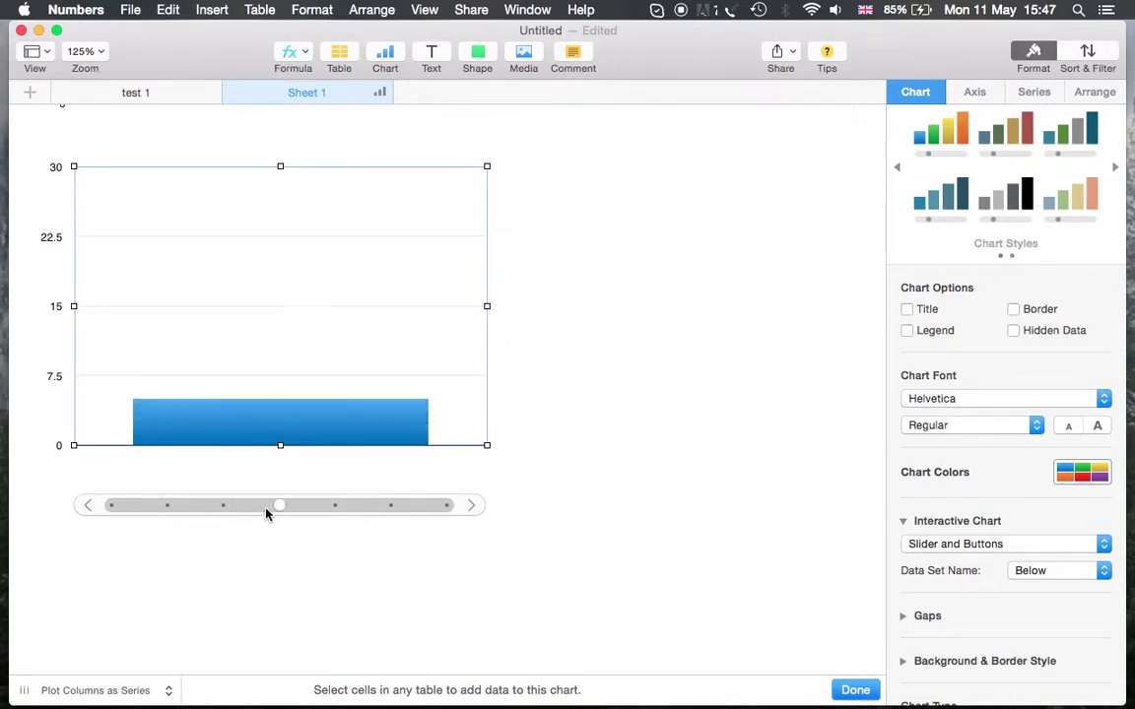
pyautogui.moveTo(346, 516); pyautogui.dragTo(443, 509)
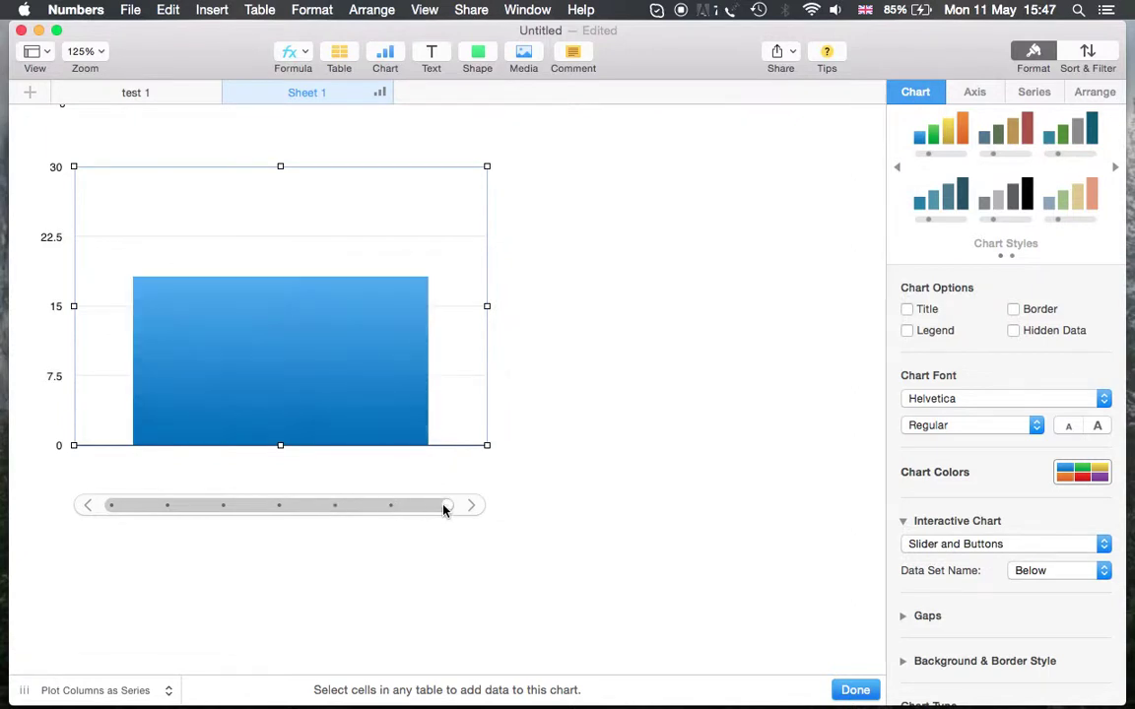
pyautogui.click(168, 508)
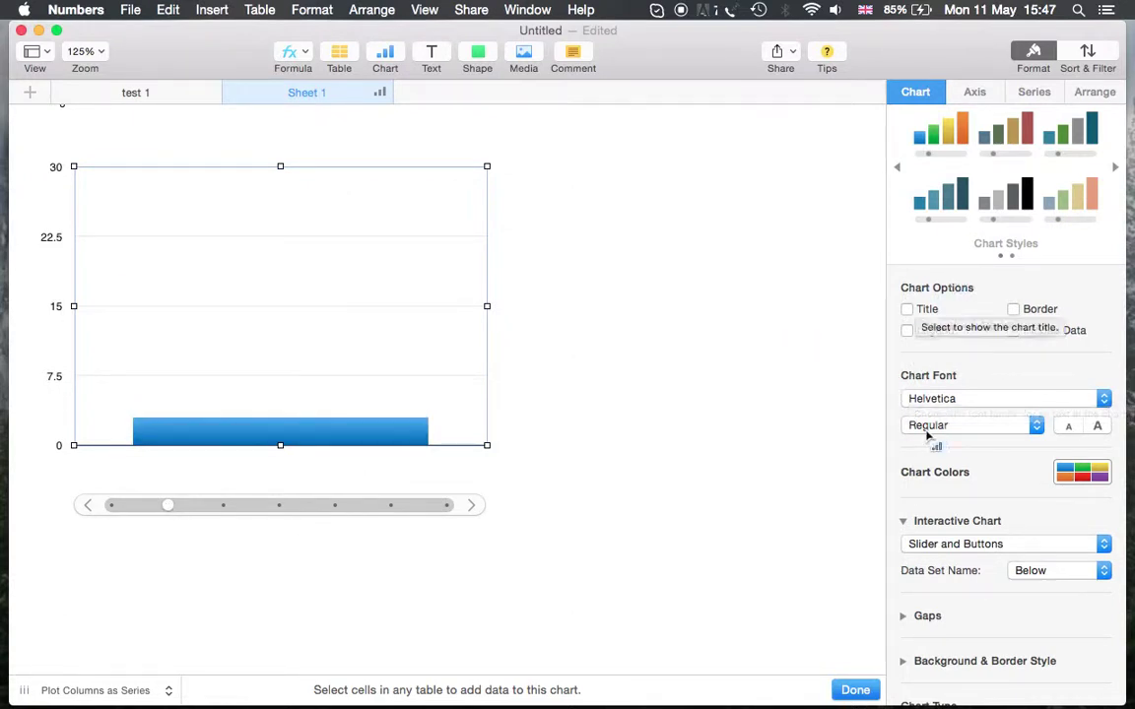
pyautogui.scroll(-3, 927, 436)
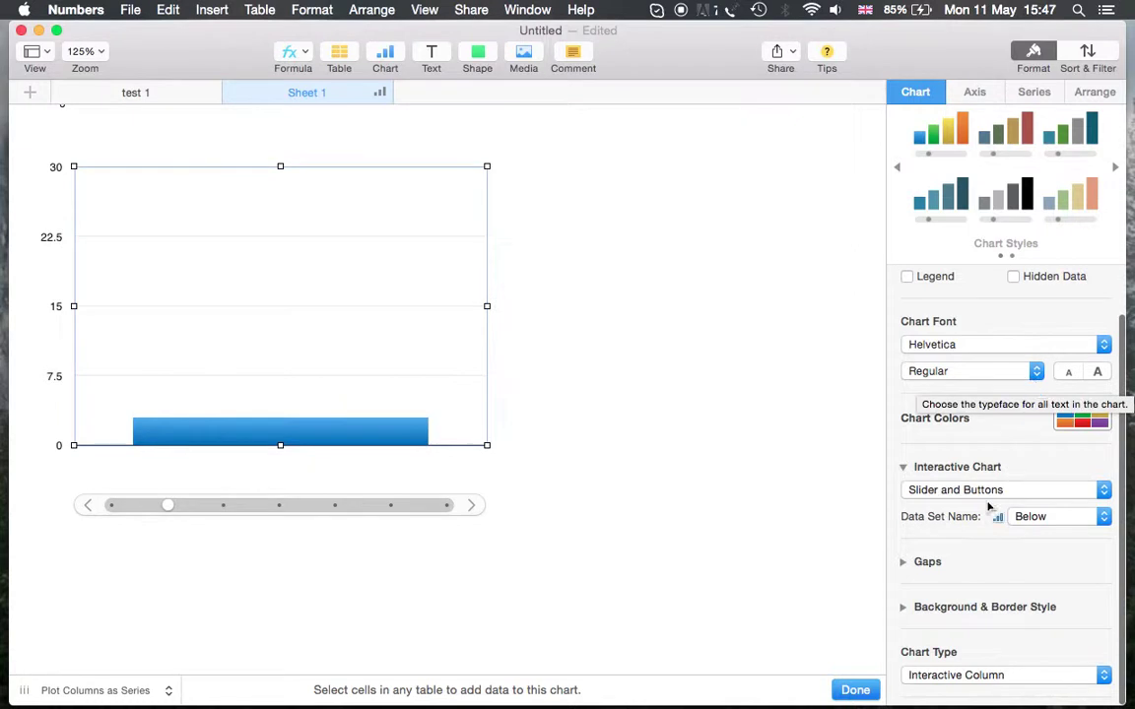
# Check the chart's Axis, Series and Arrange settings, then return to the Chart tab and table
pyautogui.scroll(3, 988, 505)
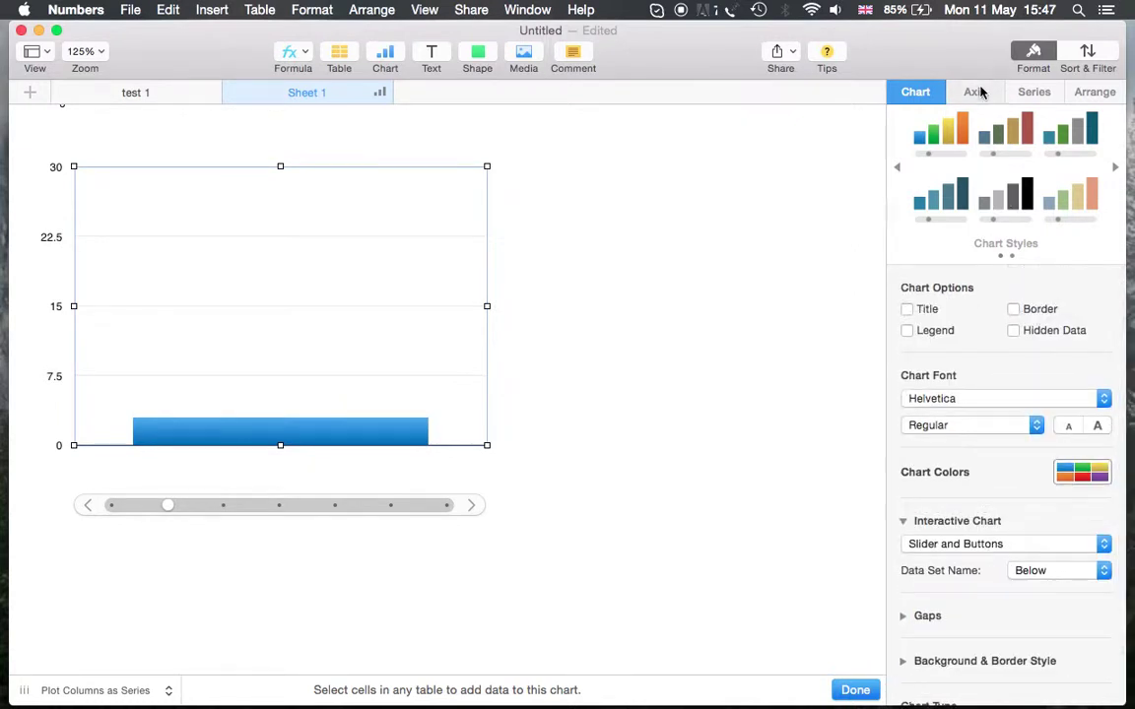
pyautogui.click(975, 92)
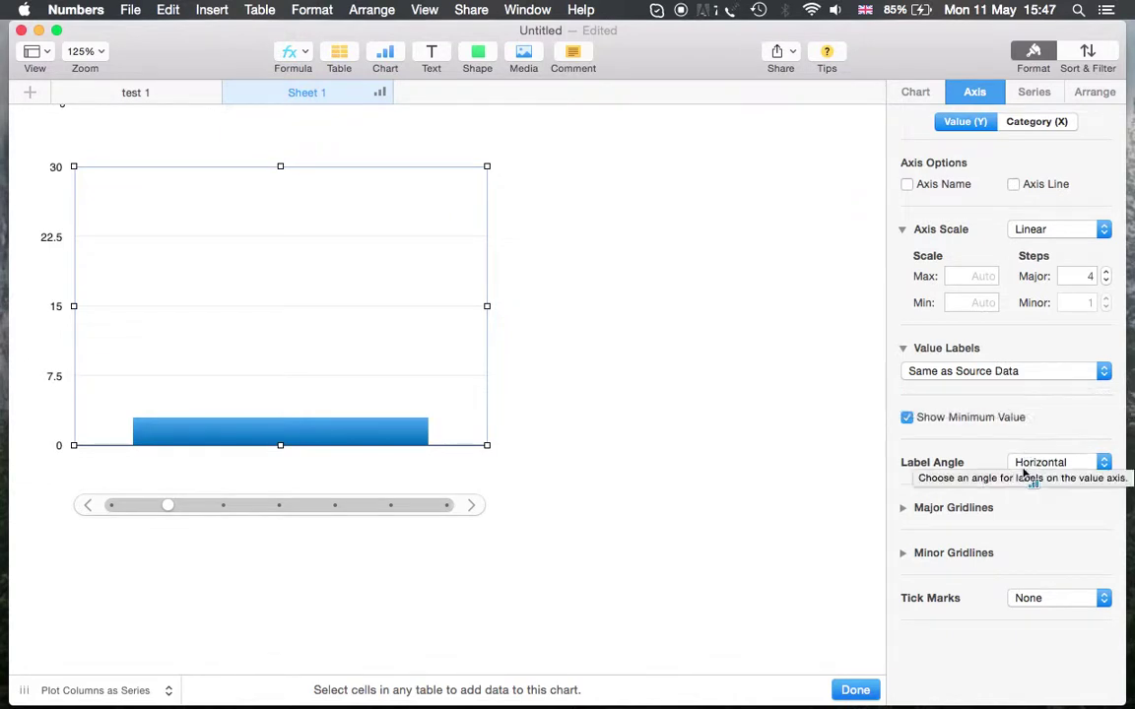
pyautogui.click(1039, 91)
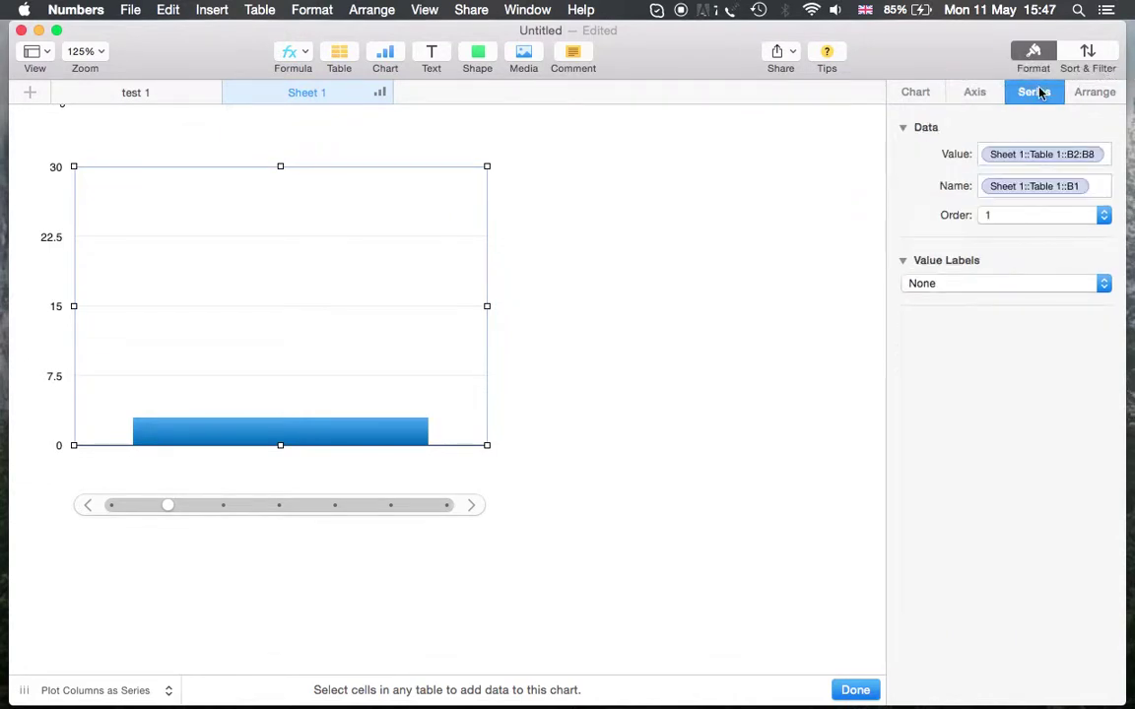
pyautogui.click(1092, 92)
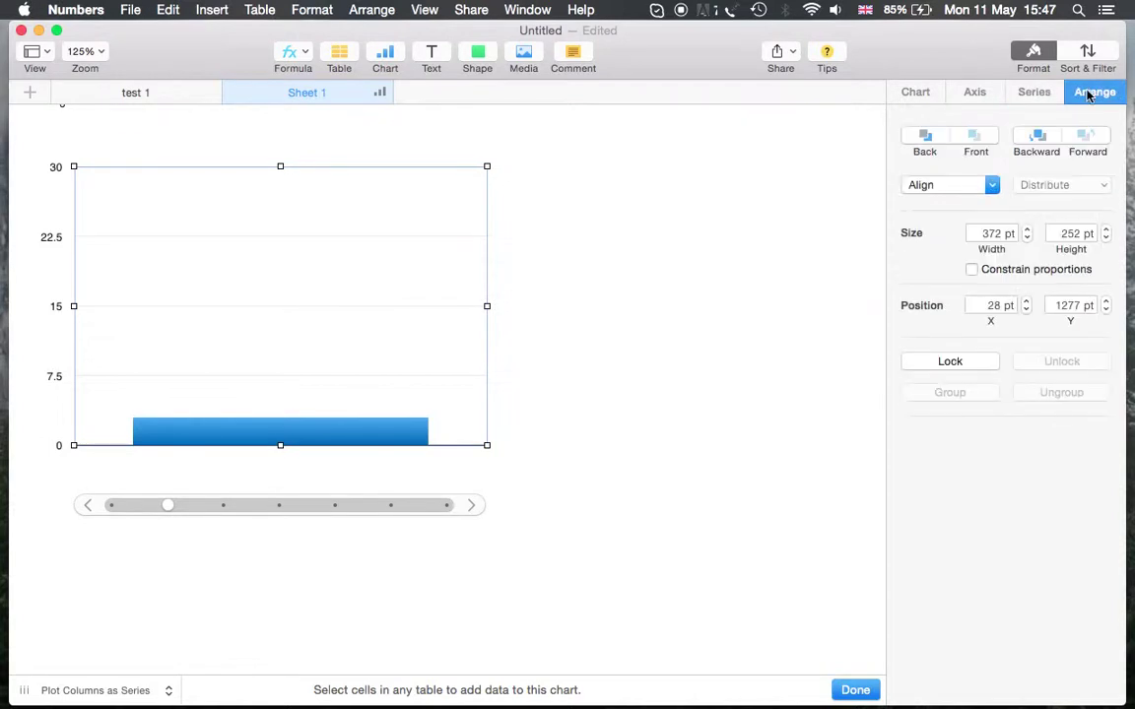
pyautogui.click(916, 92)
pyautogui.scroll(15, 522, 389)
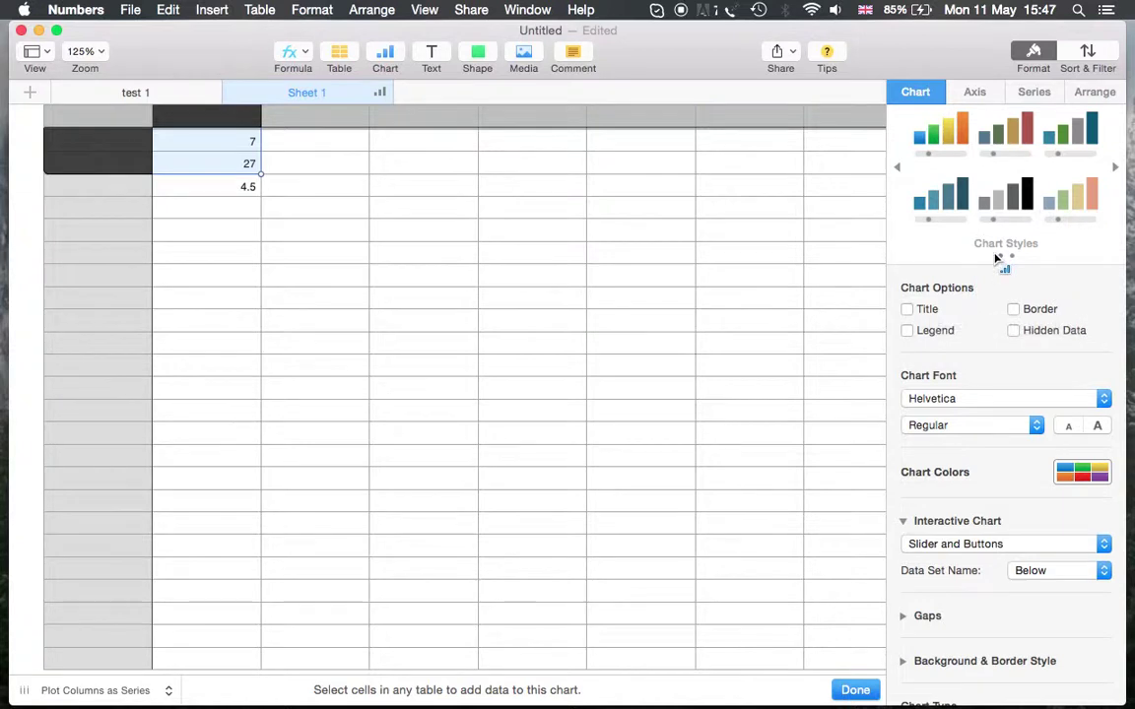
pyautogui.scroll(5, 699, 347)
# Make cells C2:C8 the interactive chart's green data series
pyautogui.click(368, 285)
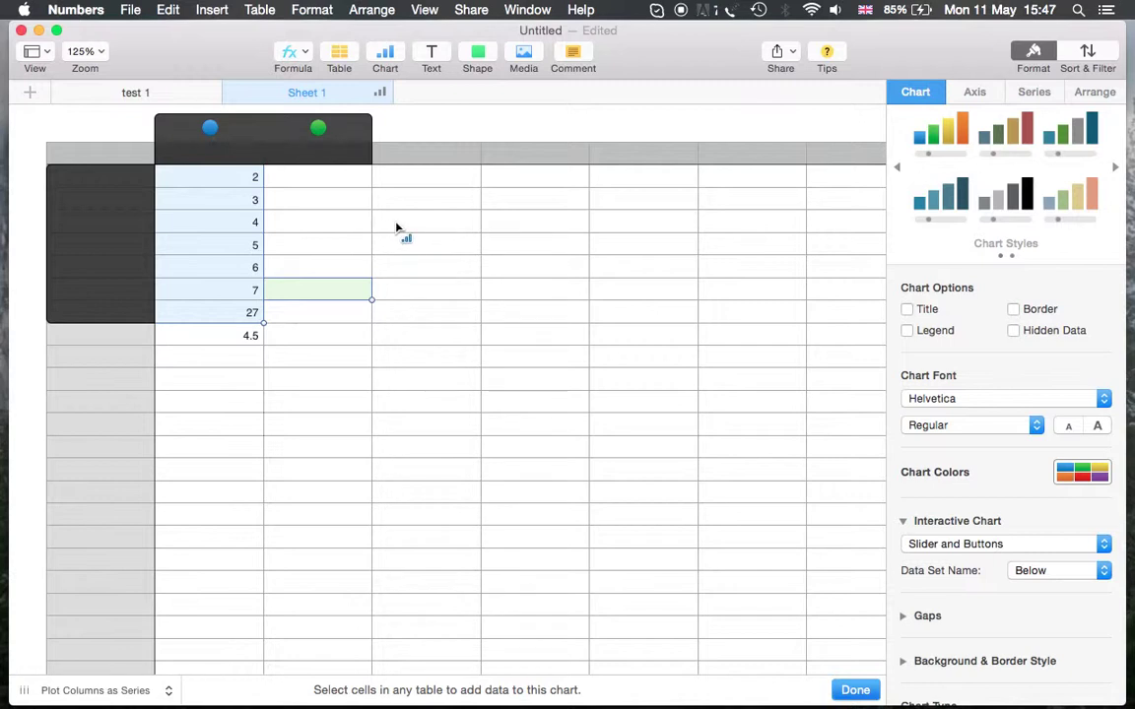
pyautogui.click(321, 129)
pyautogui.click(328, 176)
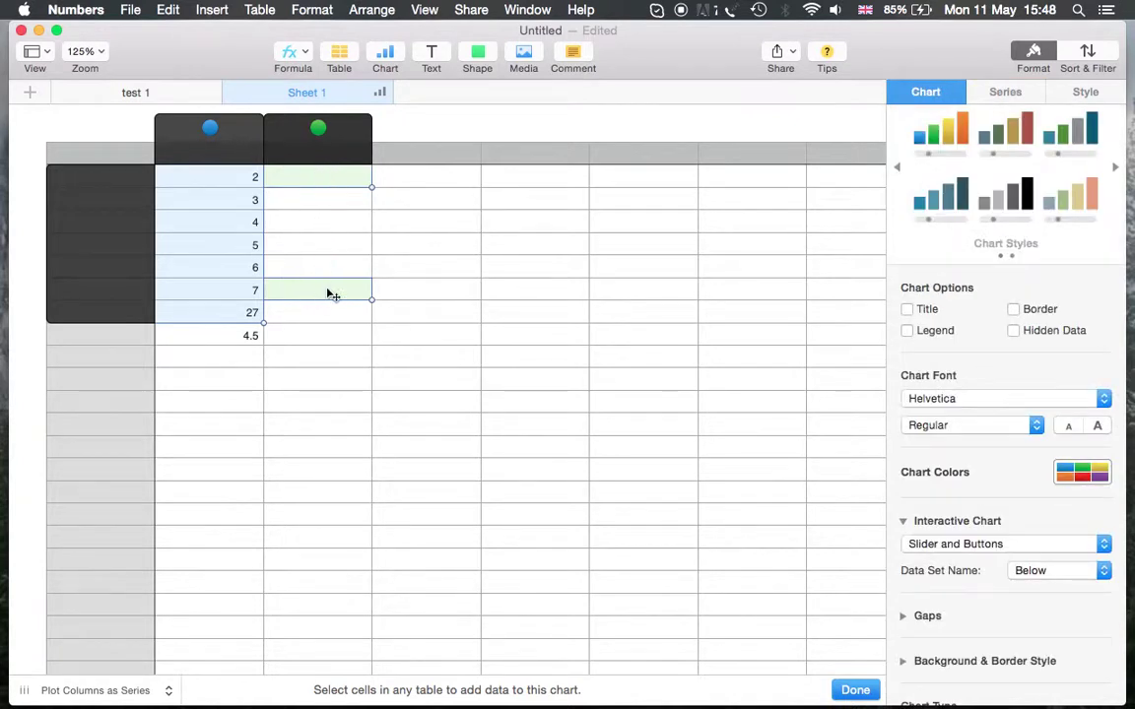
pyautogui.moveTo(337, 183); pyautogui.dragTo(325, 316)
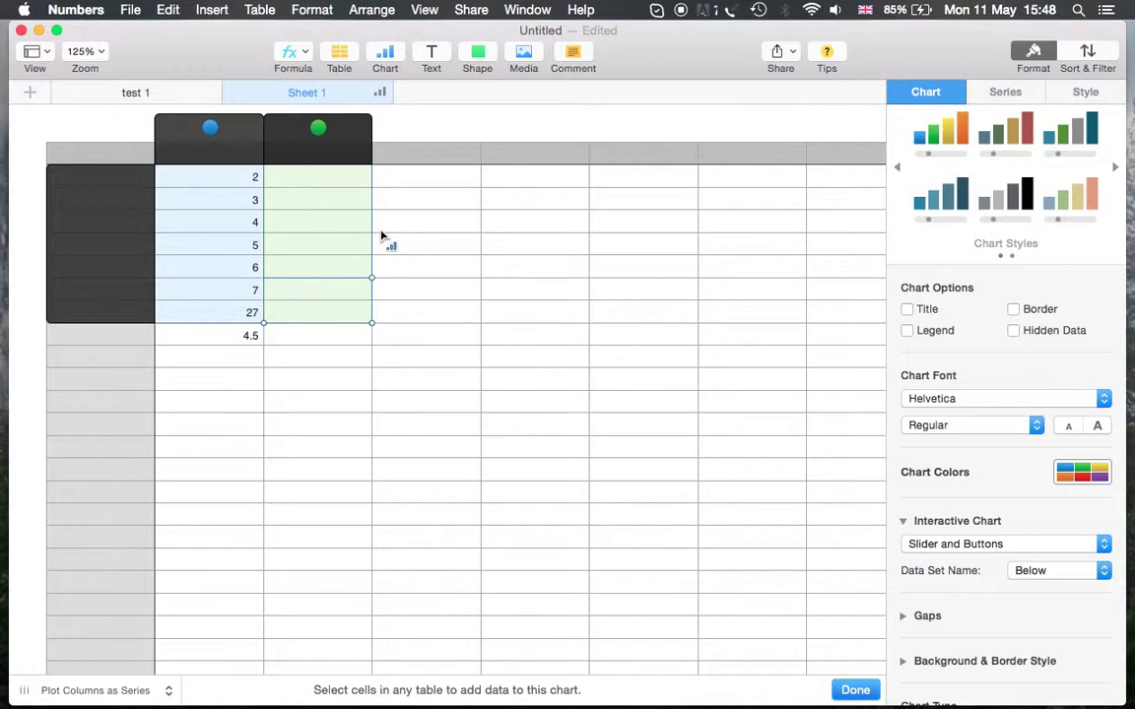
# Enter 3, 4, 6, 7, 8, 9 and 800 into cells C2 through C8
pyautogui.click(332, 179)
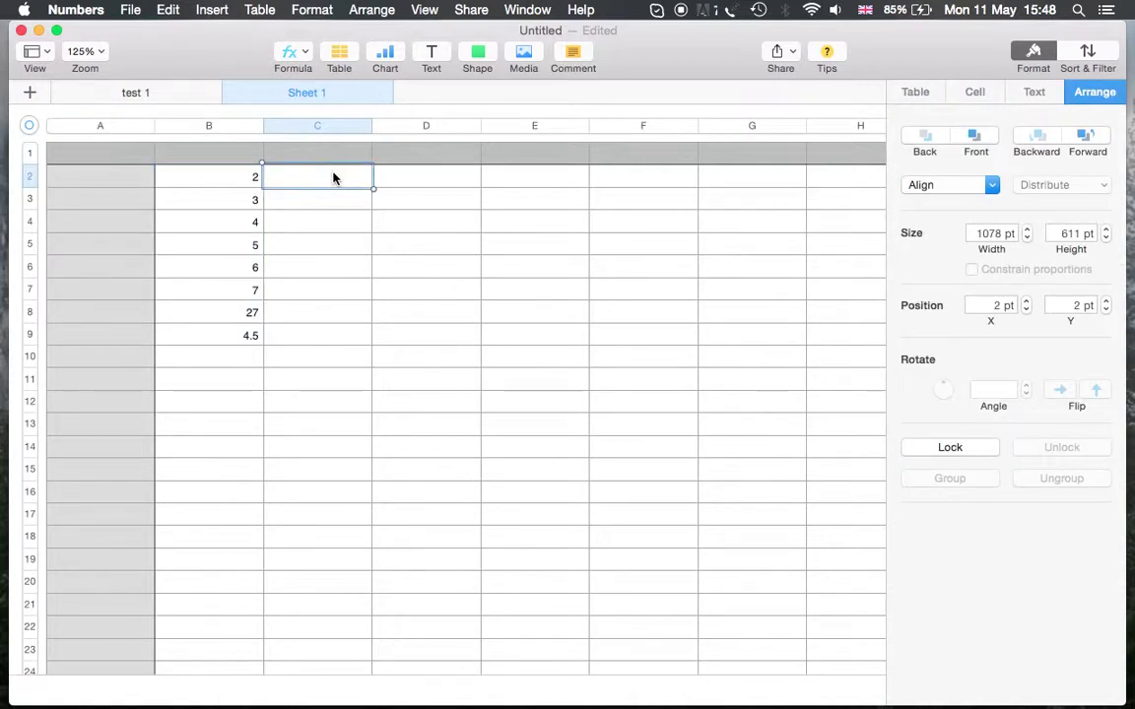
pyautogui.write('3')
pyautogui.press('Return')
pyautogui.write('4')
pyautogui.press('Return')
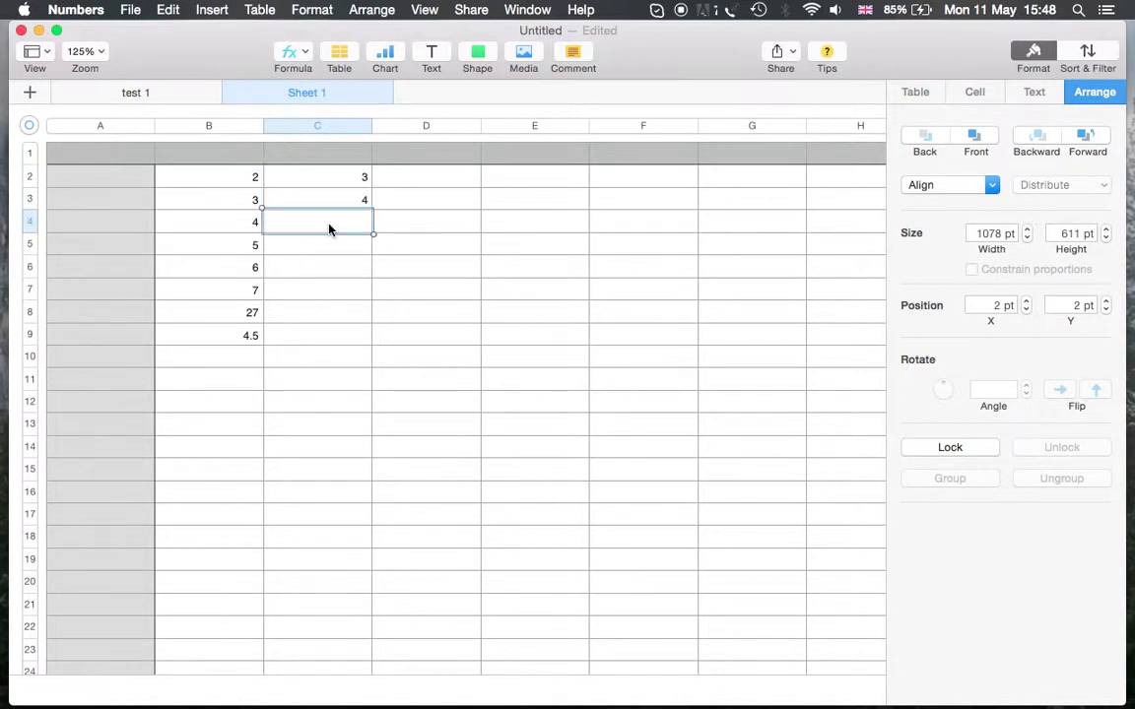
pyautogui.write('6')
pyautogui.press('Return')
pyautogui.write('7')
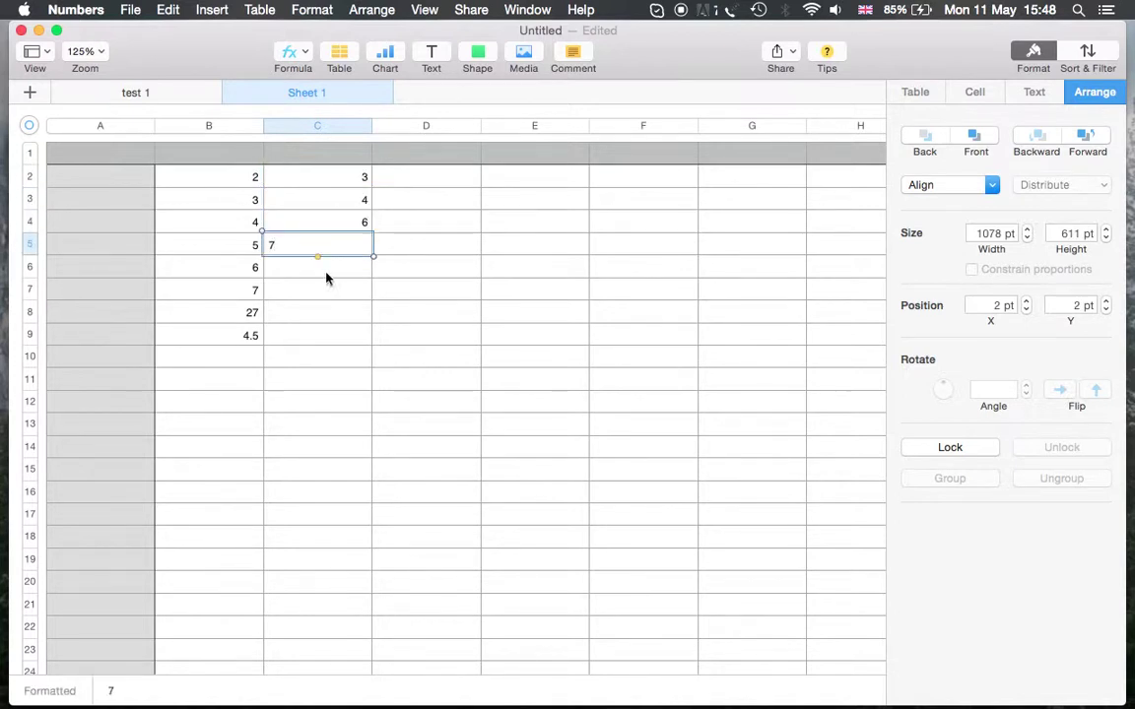
pyautogui.press('Return')
pyautogui.write('8')
pyautogui.press('Return')
pyautogui.write('9')
pyautogui.press('Return')
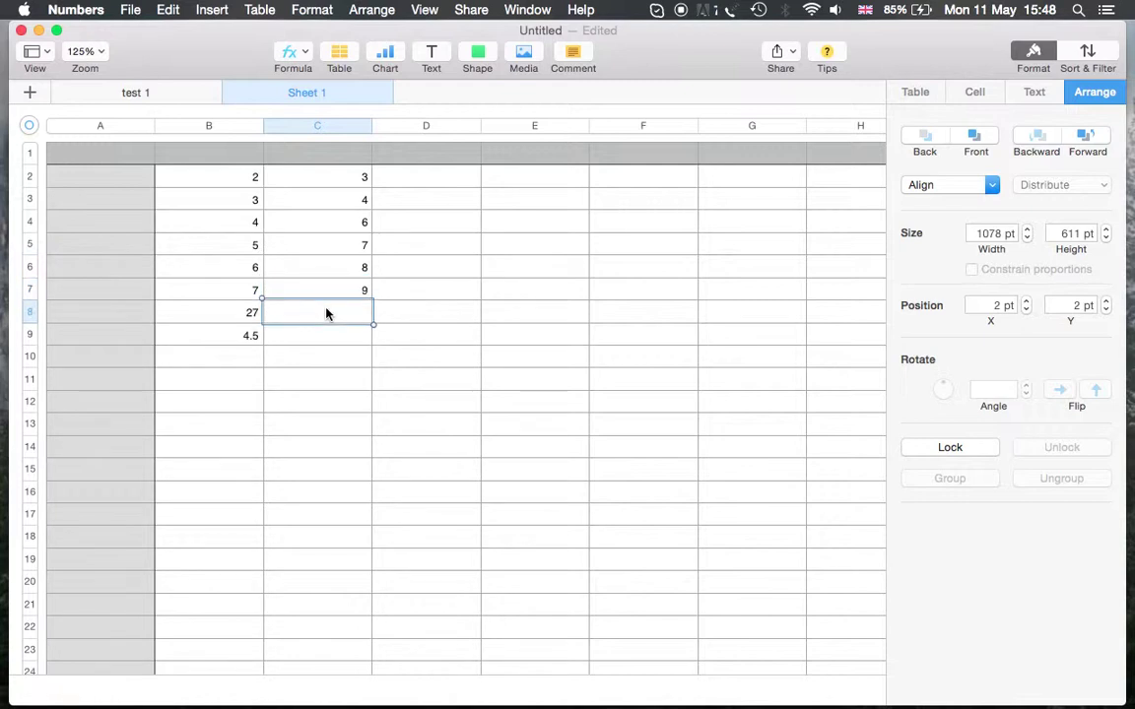
pyautogui.write('800')
pyautogui.click(404, 406)
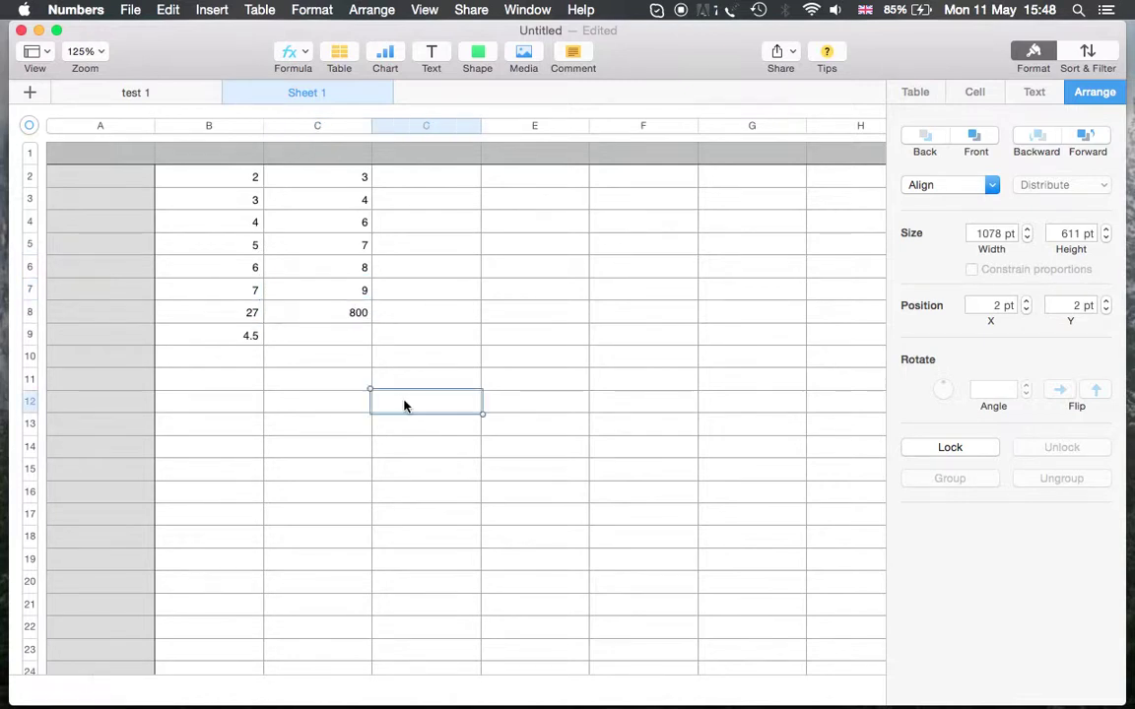
pyautogui.click(345, 182)
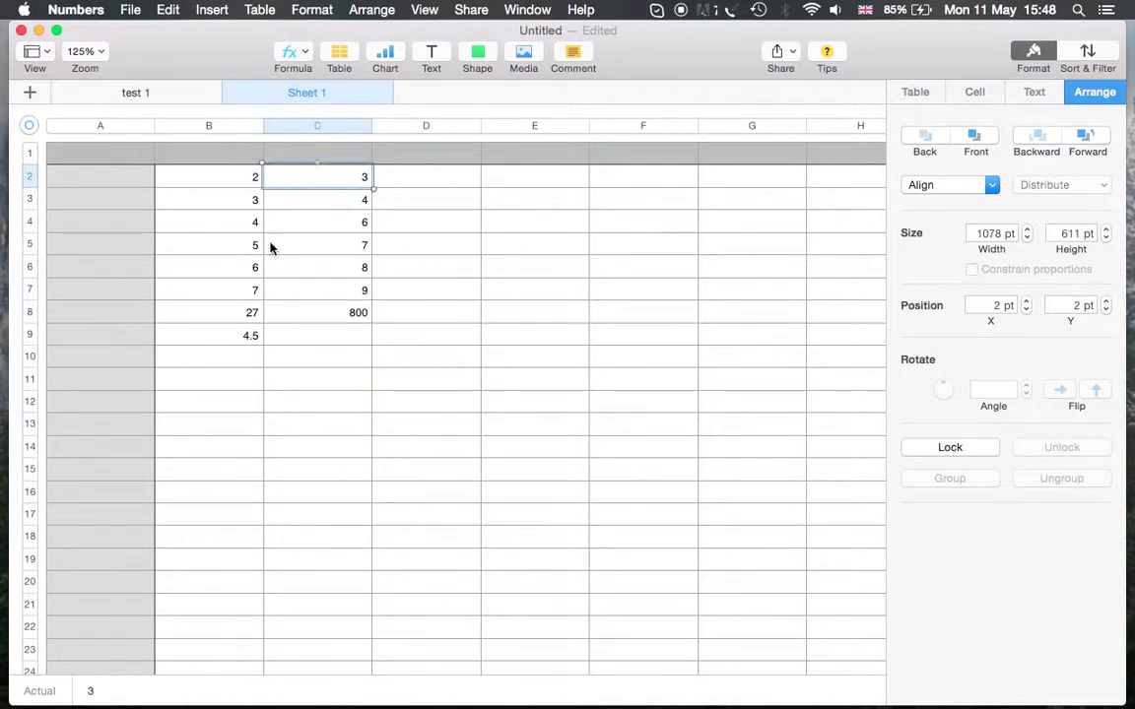
# Slide the chart through its data sets, then select the values in columns B and C
pyautogui.scroll(-20, 271, 249)
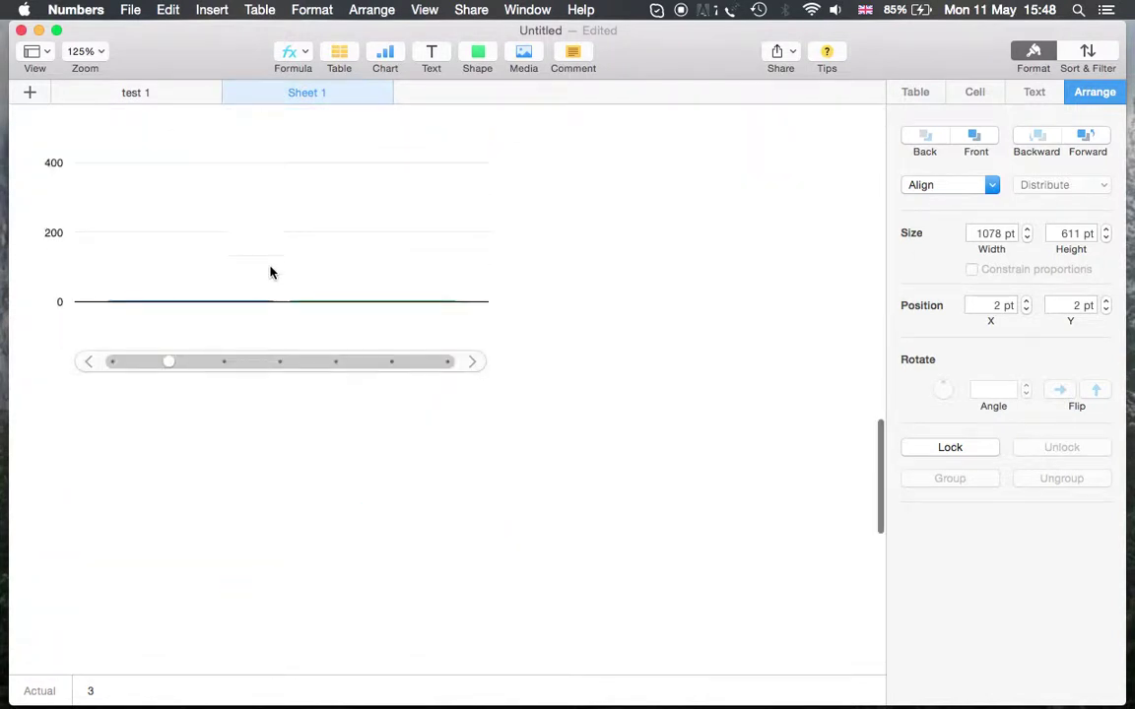
pyautogui.scroll(1, 174, 361)
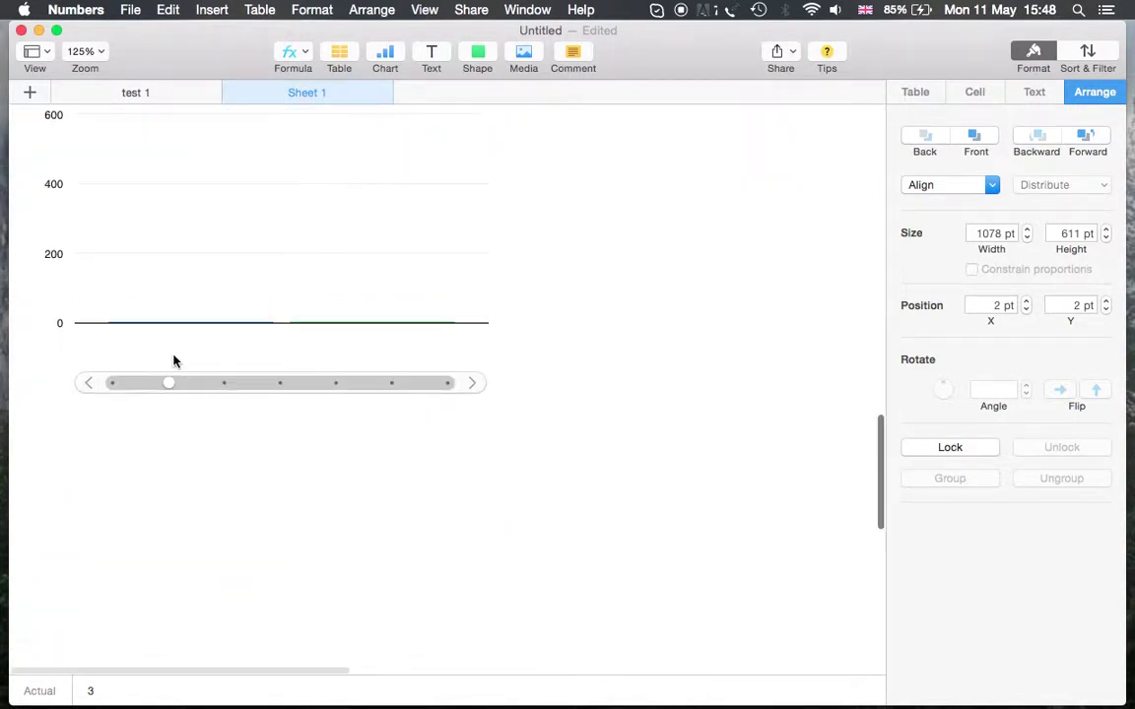
pyautogui.moveTo(174, 387); pyautogui.dragTo(427, 400)
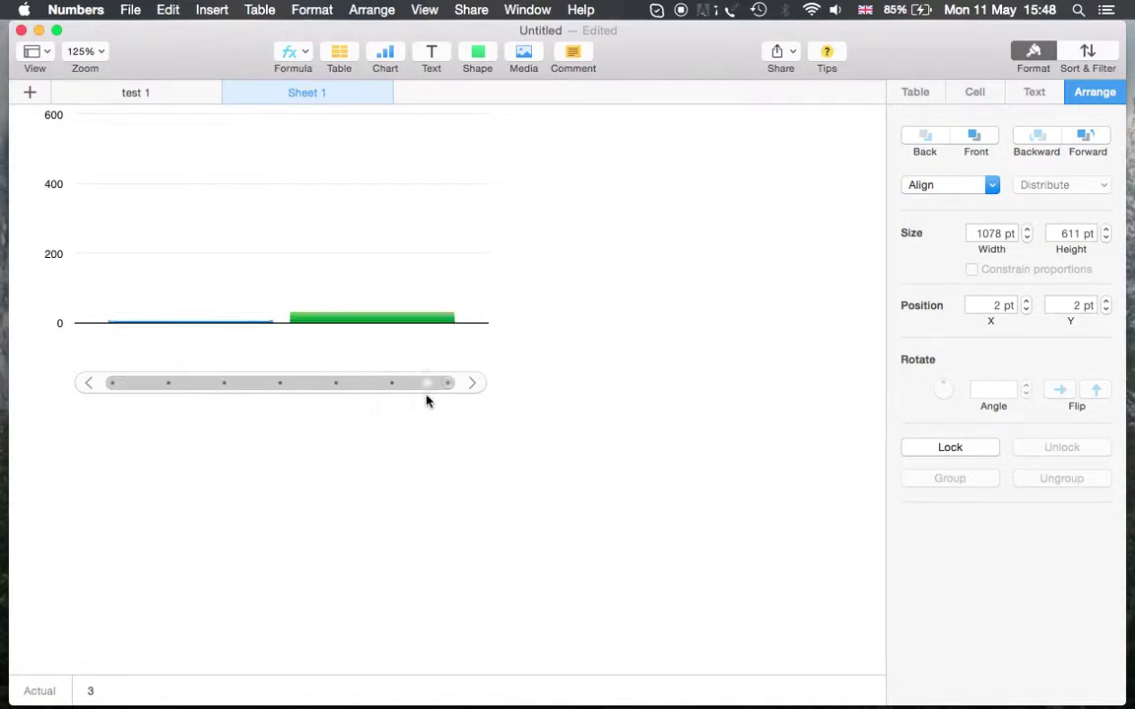
pyautogui.scroll(3, 426, 400)
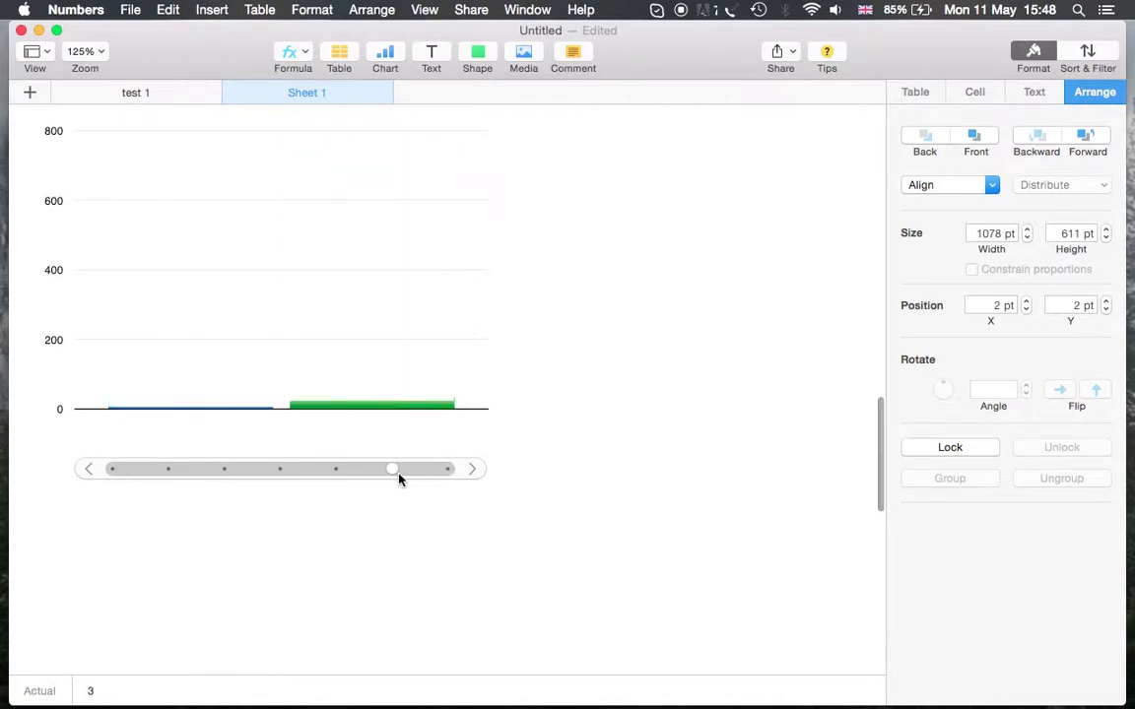
pyautogui.scroll(10, 397, 476)
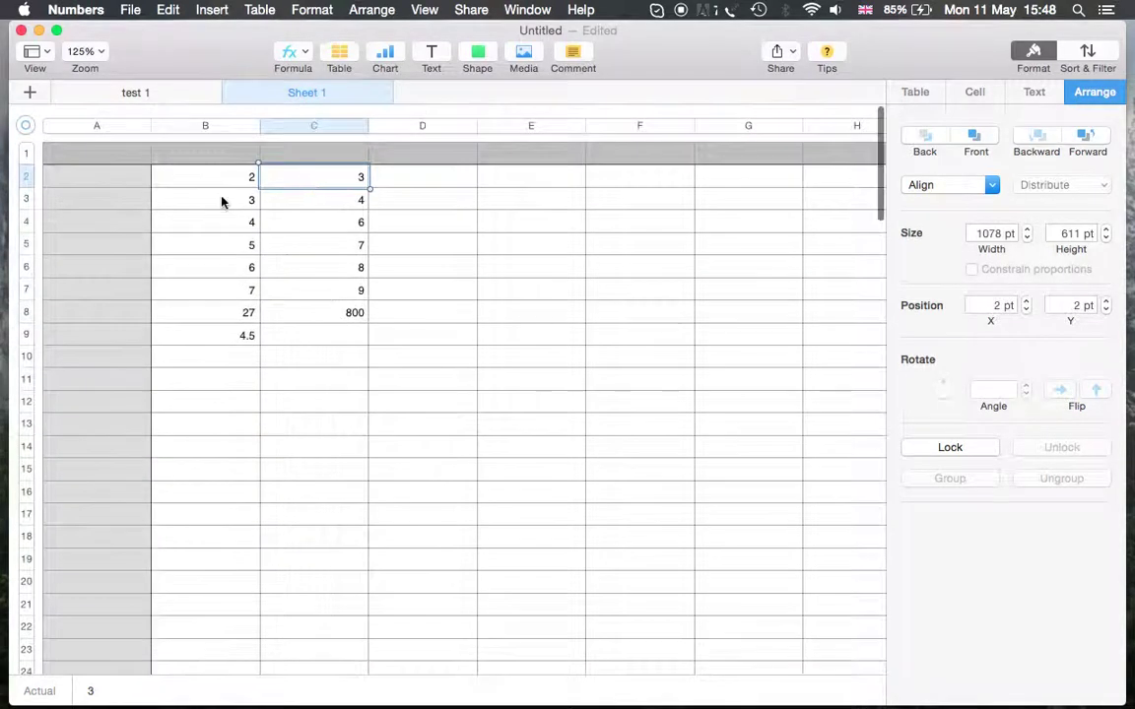
pyautogui.moveTo(202, 177); pyautogui.dragTo(324, 322)
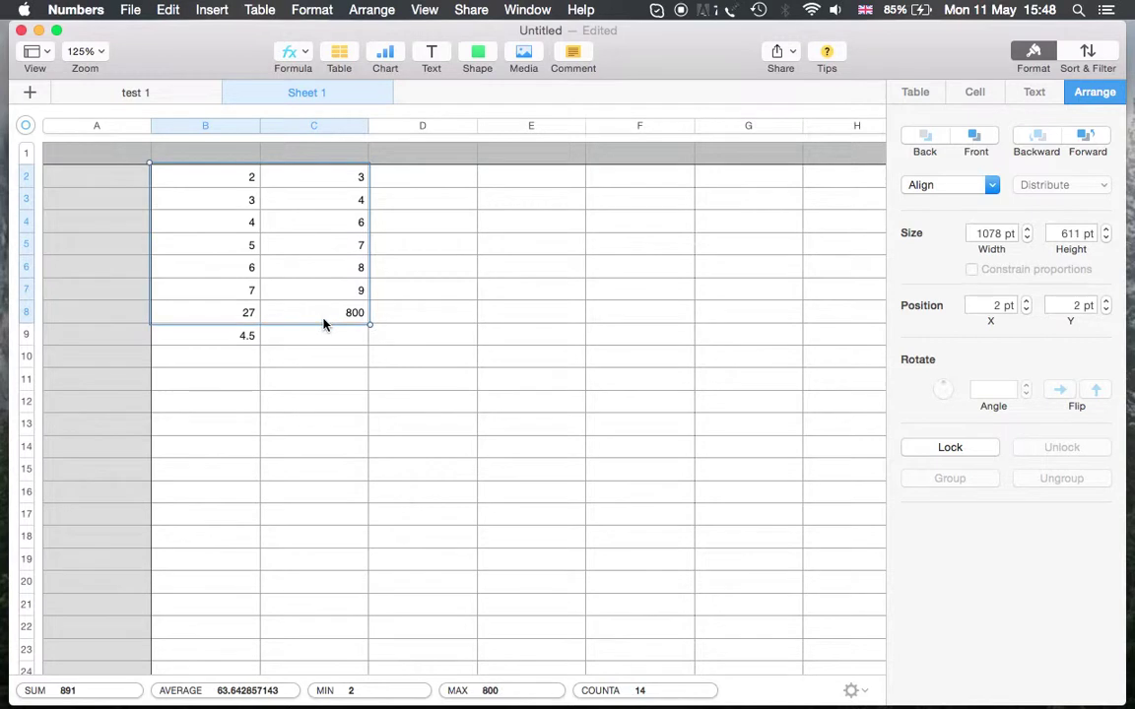
# Insert an interactive bubble chart from B2:C8, move its slider, and add a text box
pyautogui.click(384, 59)
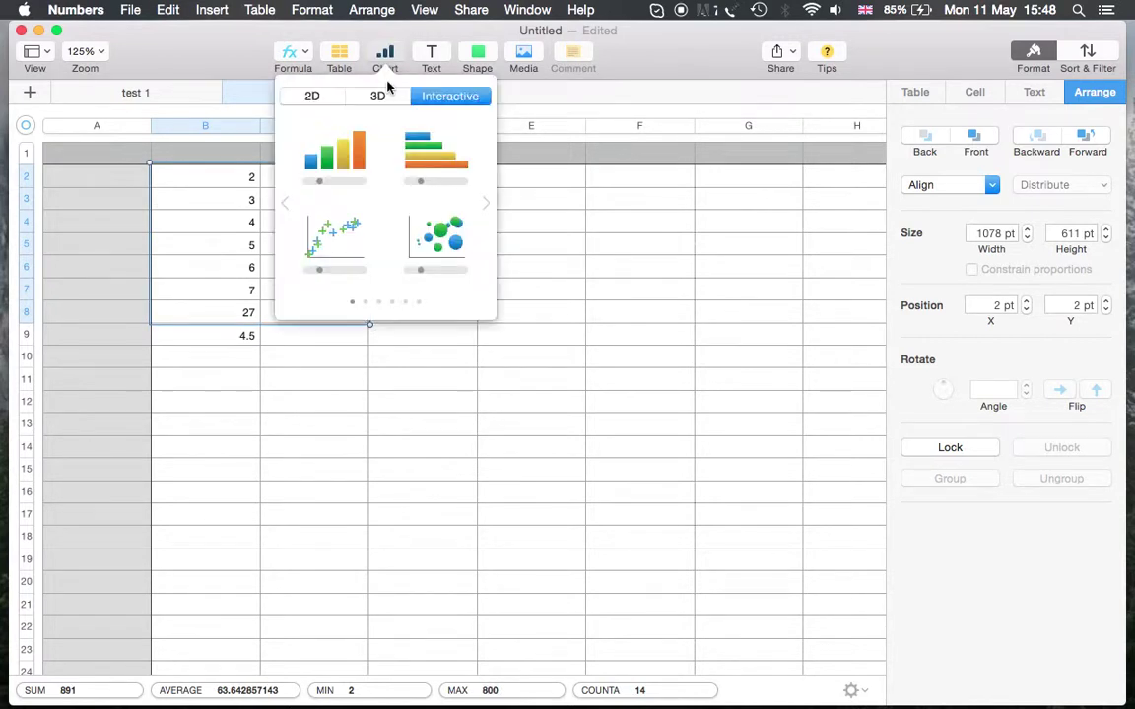
pyautogui.click(447, 246)
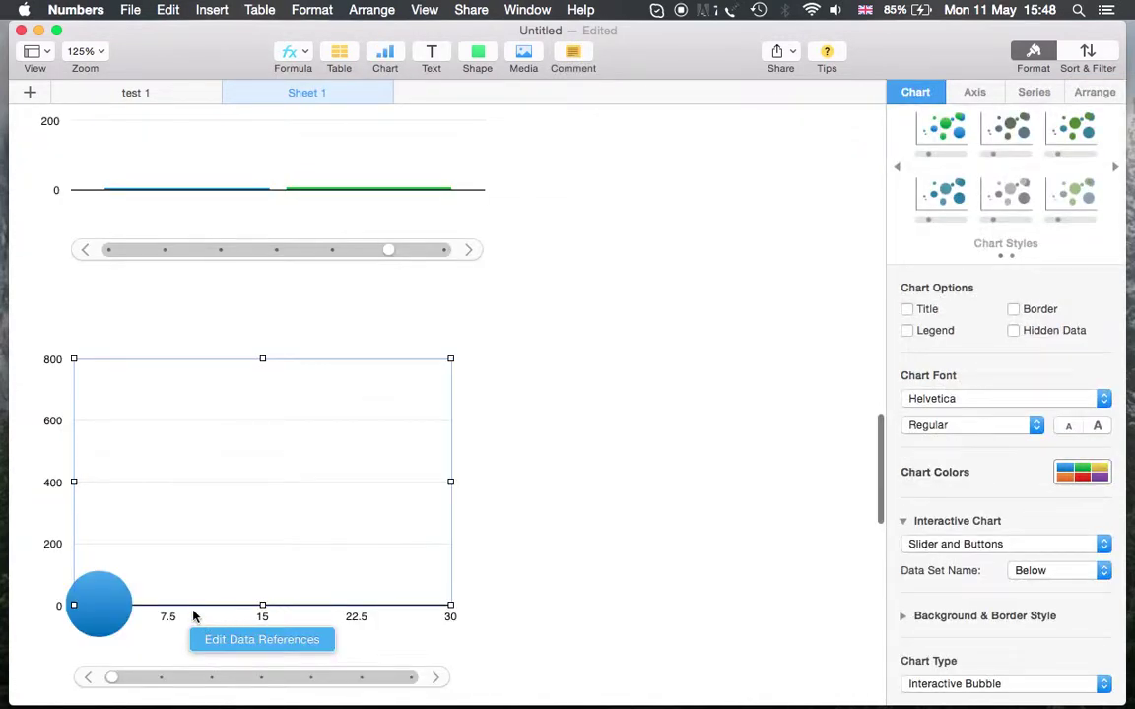
pyautogui.moveTo(118, 679)
pyautogui.mouseDown()
pyautogui.moveTo(408, 687)
pyautogui.moveTo(109, 682)
pyautogui.mouseUp()
pyautogui.scroll(10, 536, 405)
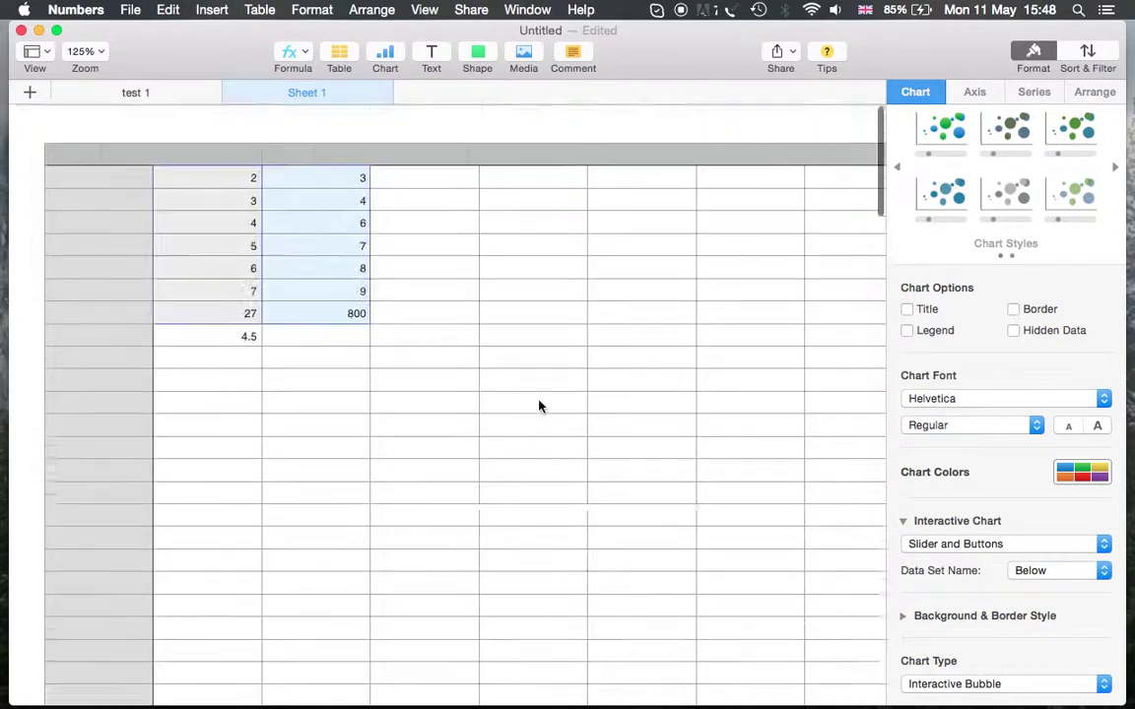
pyautogui.click(423, 374)
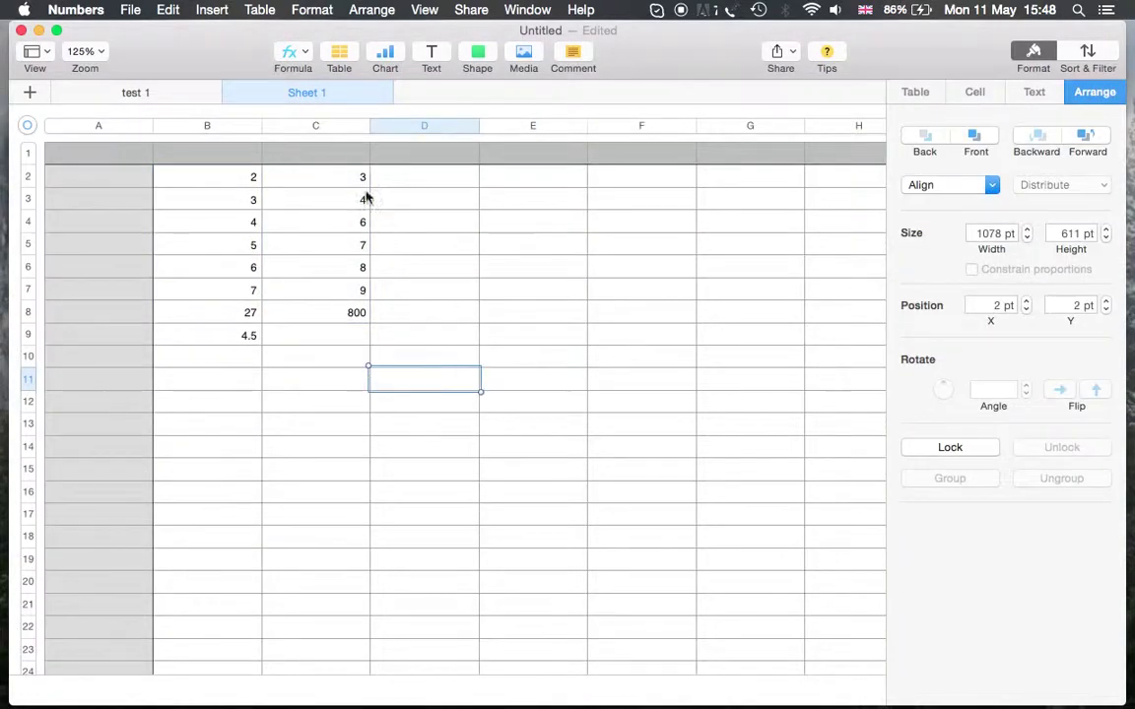
pyautogui.click(431, 56)
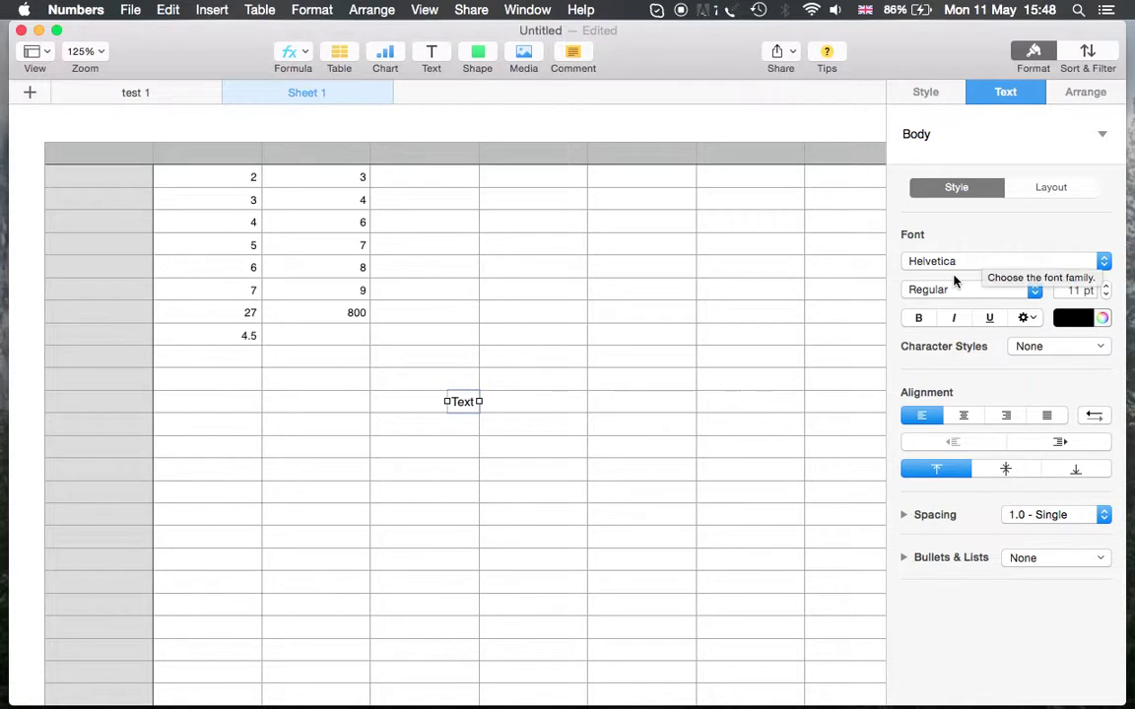
# Give the Text box middle vertical and centre horizontal alignment, then deselect it
pyautogui.click(1003, 471)
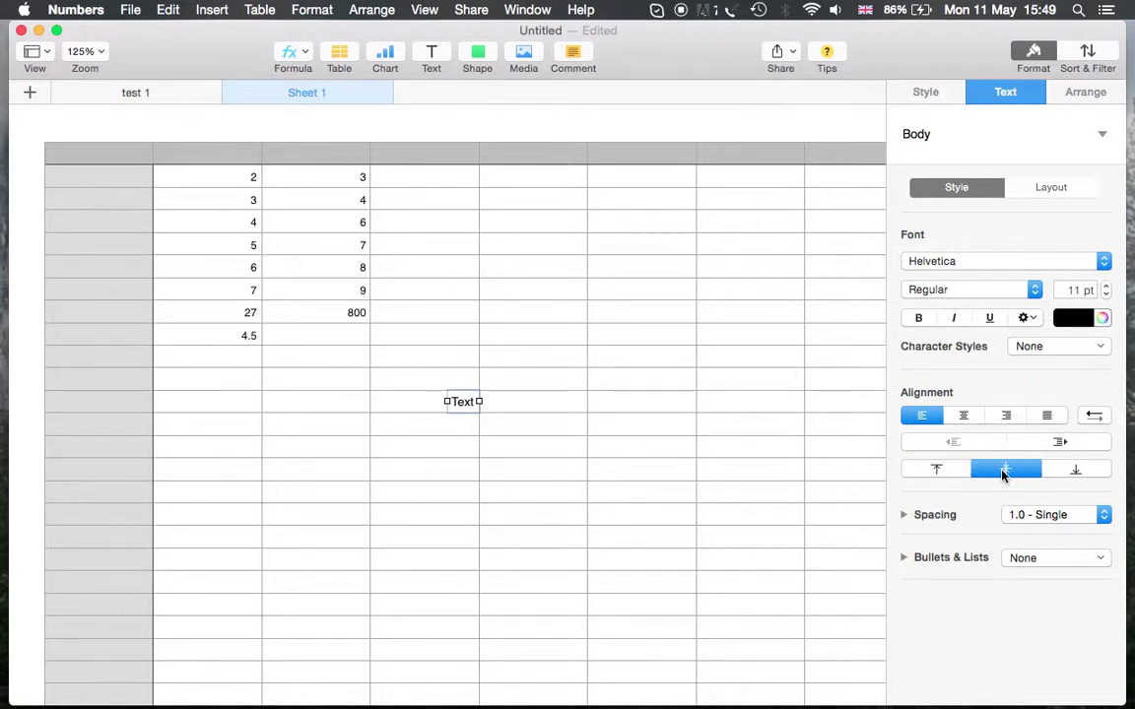
pyautogui.click(964, 416)
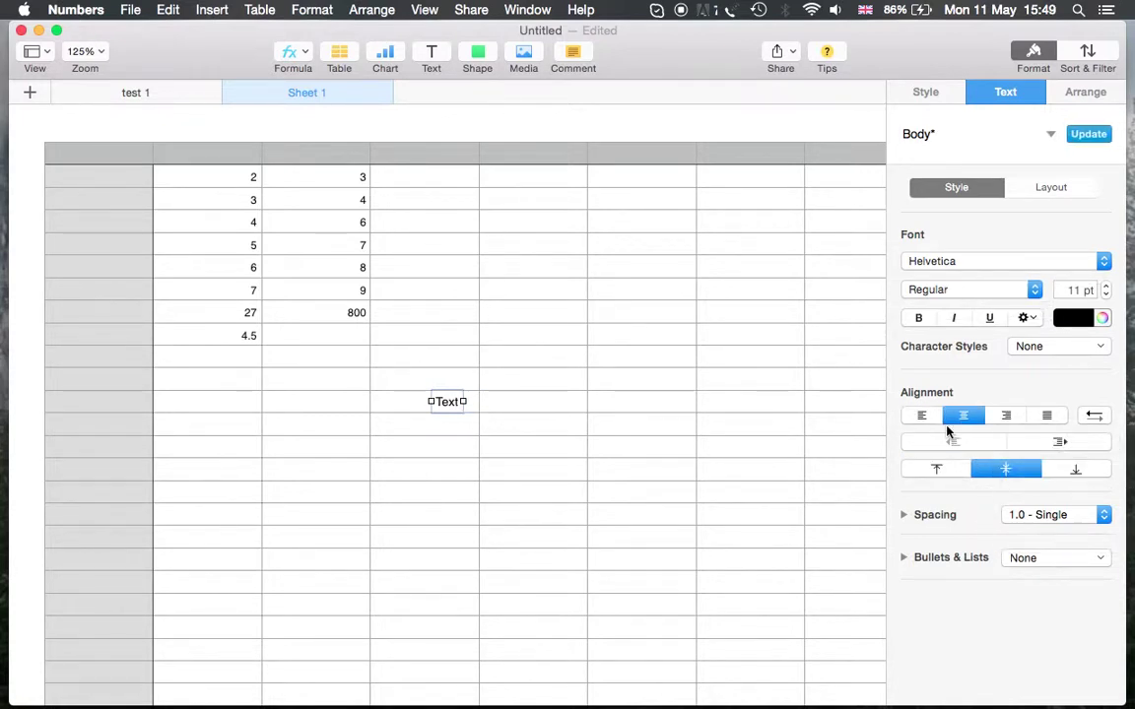
pyautogui.click(630, 501)
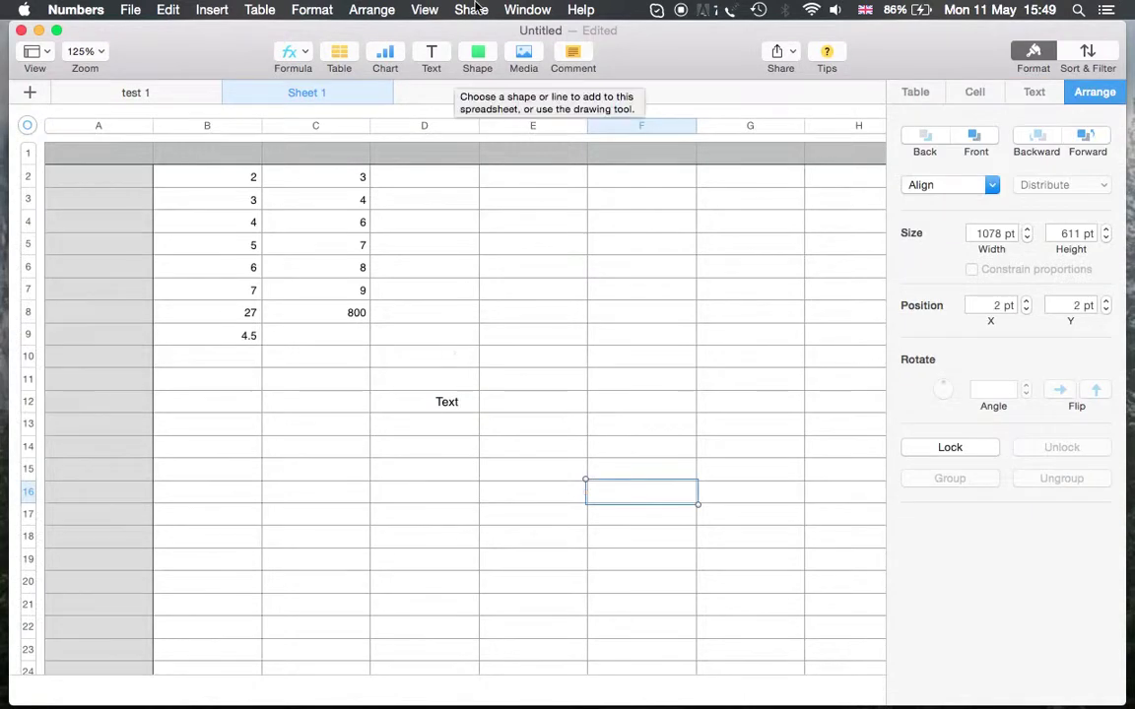
# Insert a red arrow below the Text label and stretch its tip up-right to about 23.8°
pyautogui.click(480, 54)
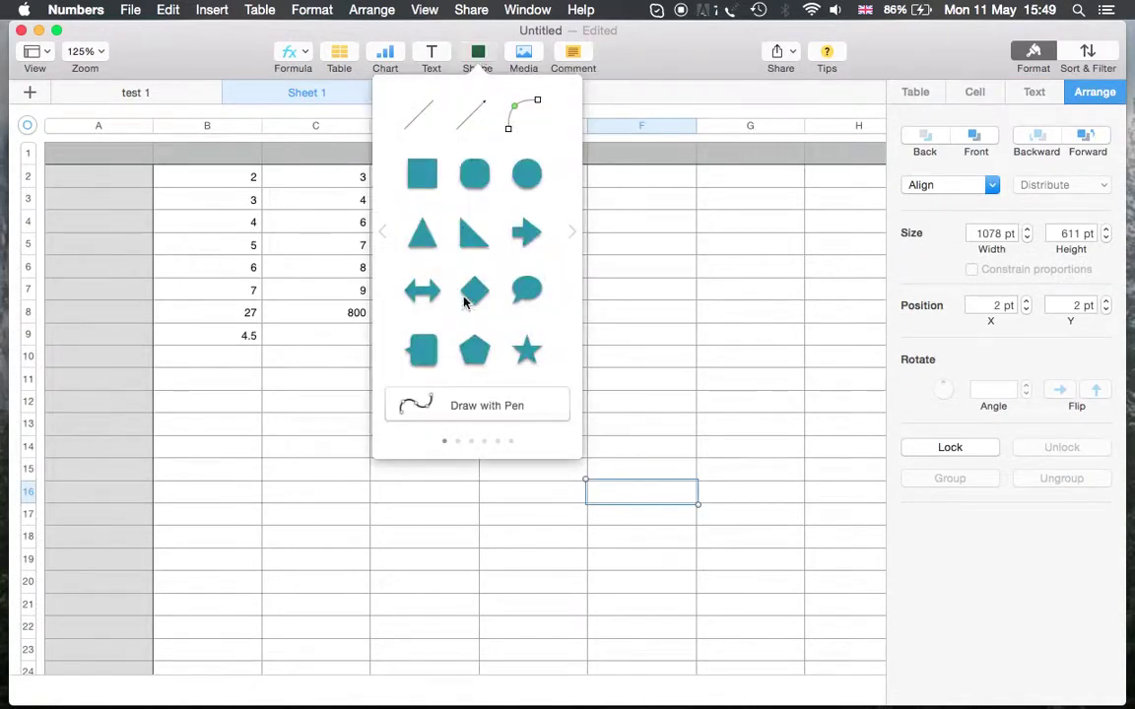
pyautogui.hscroll(4, 477, 315)
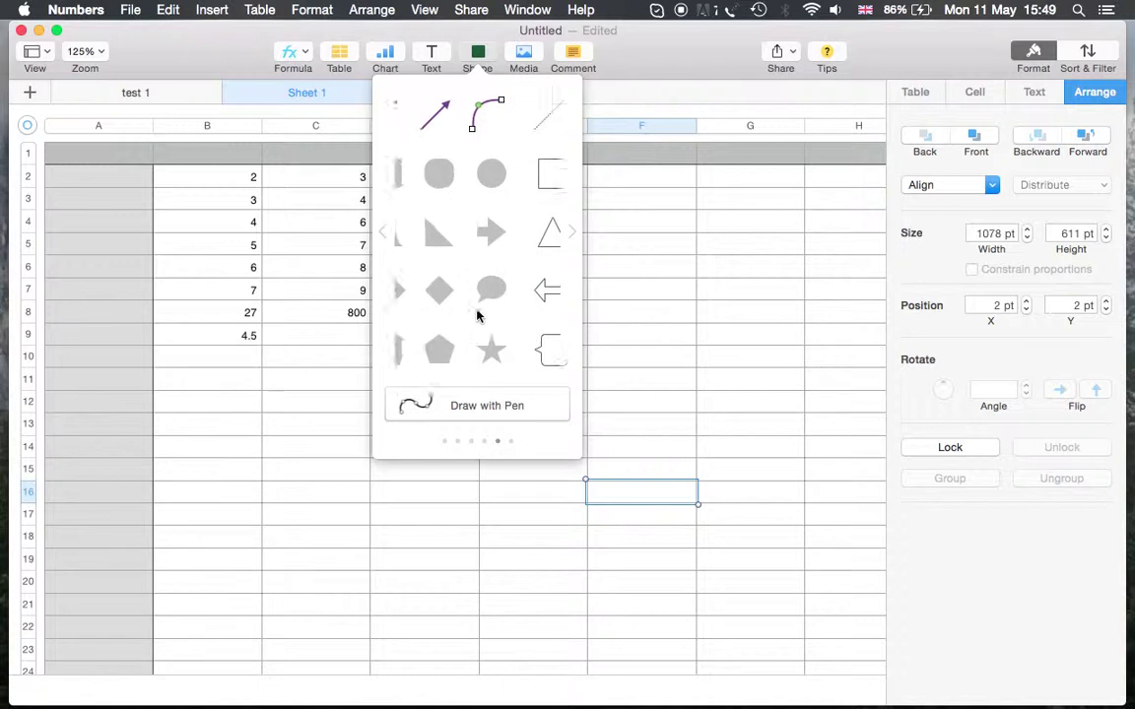
pyautogui.hscroll(-4, 476, 316)
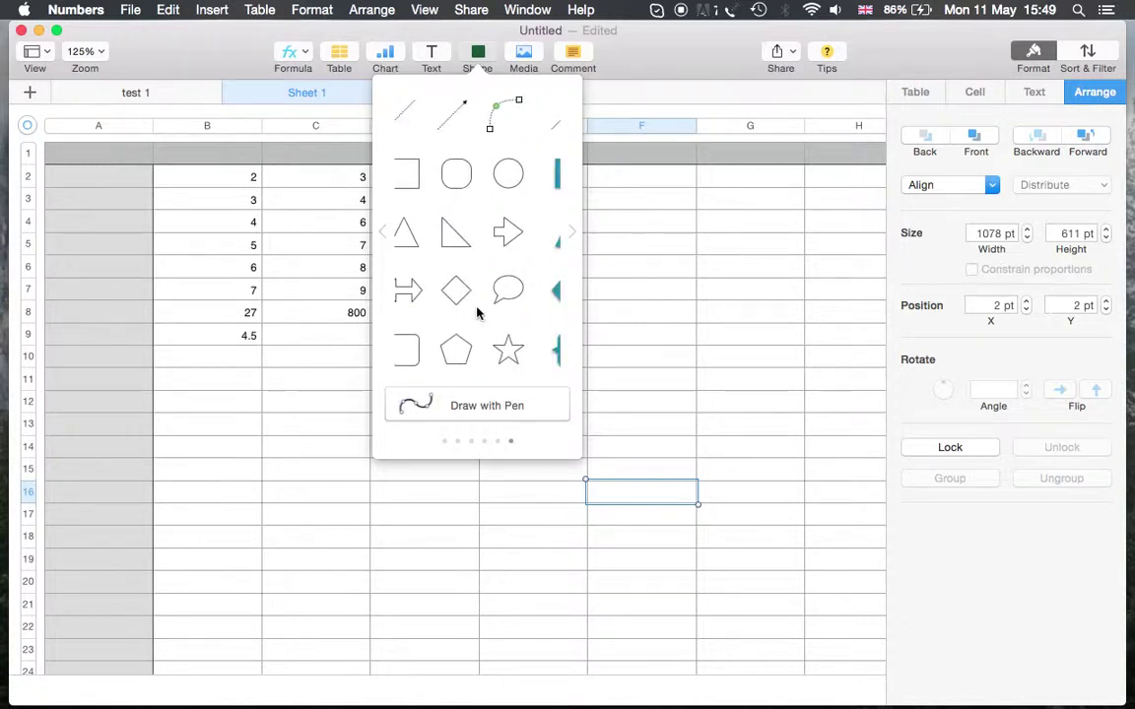
pyautogui.hscroll(1, 481, 299)
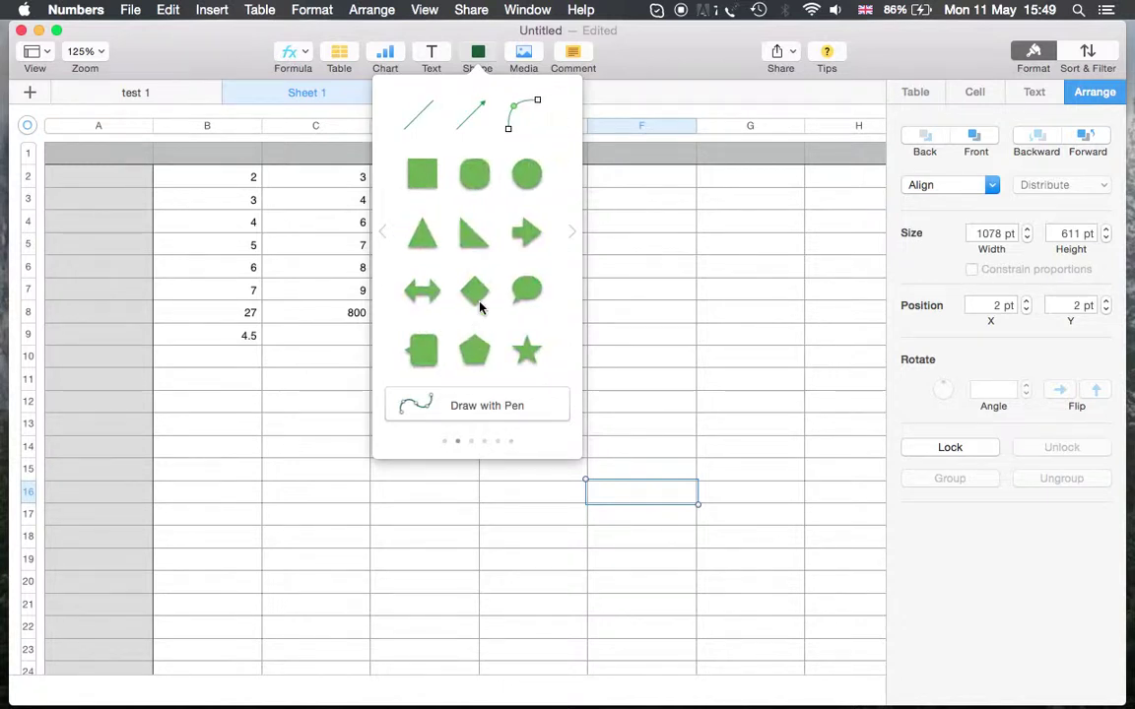
pyautogui.click(572, 235)
pyautogui.click(572, 234)
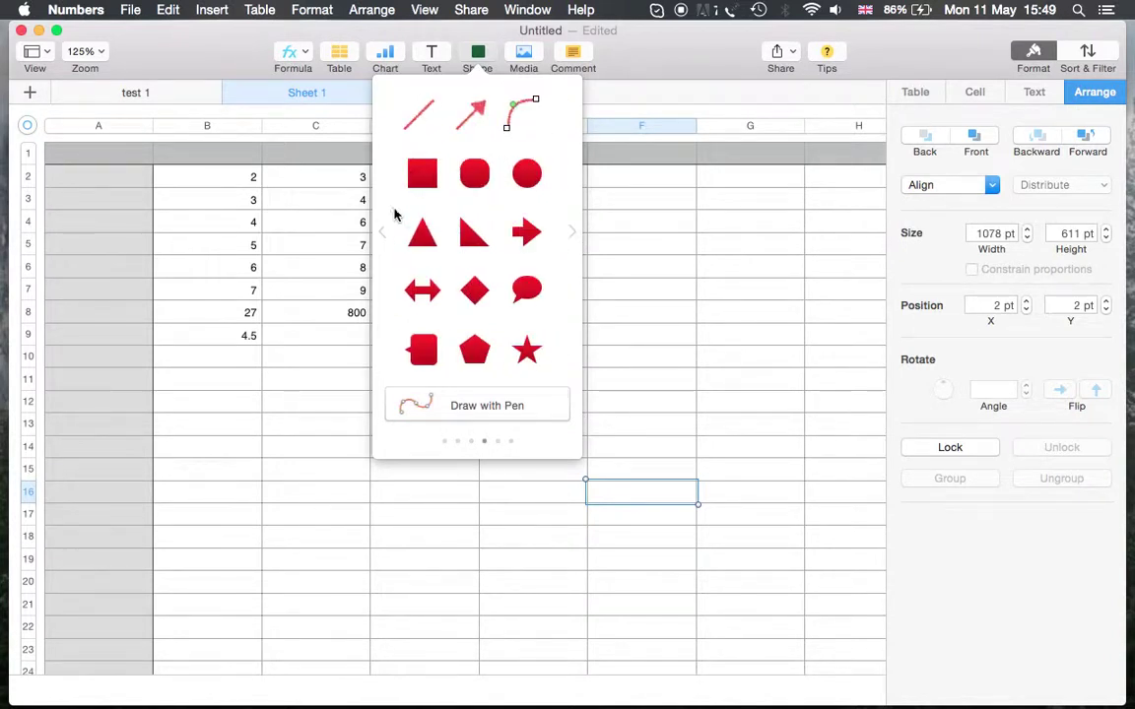
pyautogui.click(471, 114)
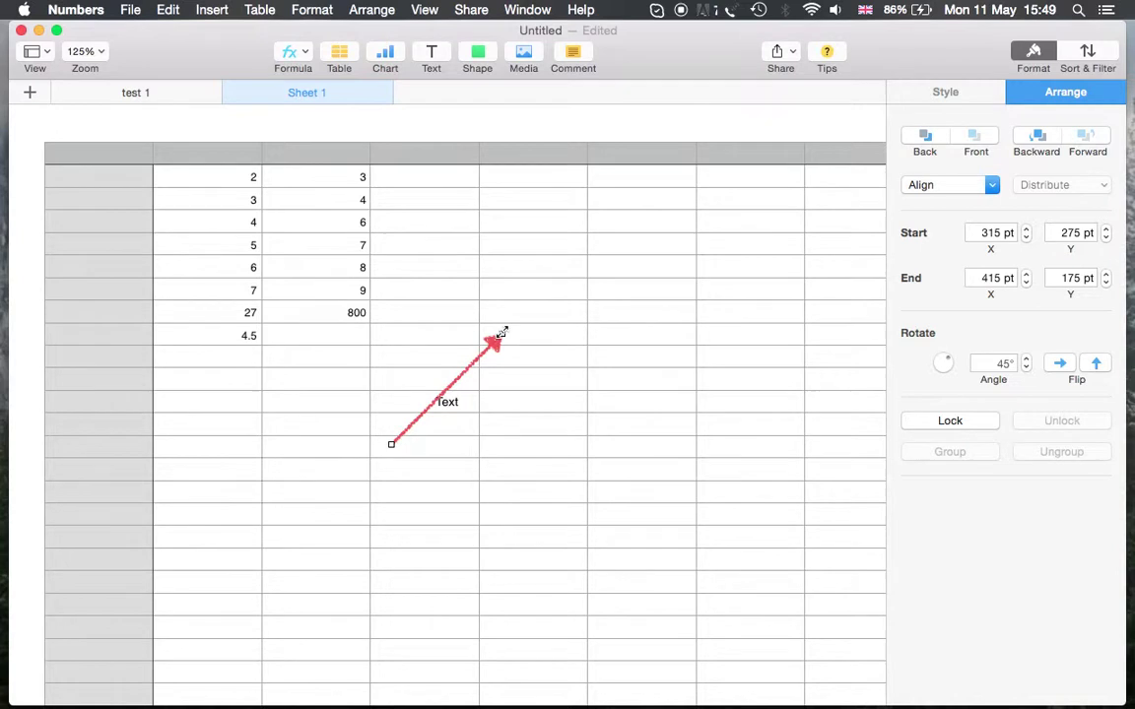
pyautogui.moveTo(501, 333); pyautogui.dragTo(734, 296)
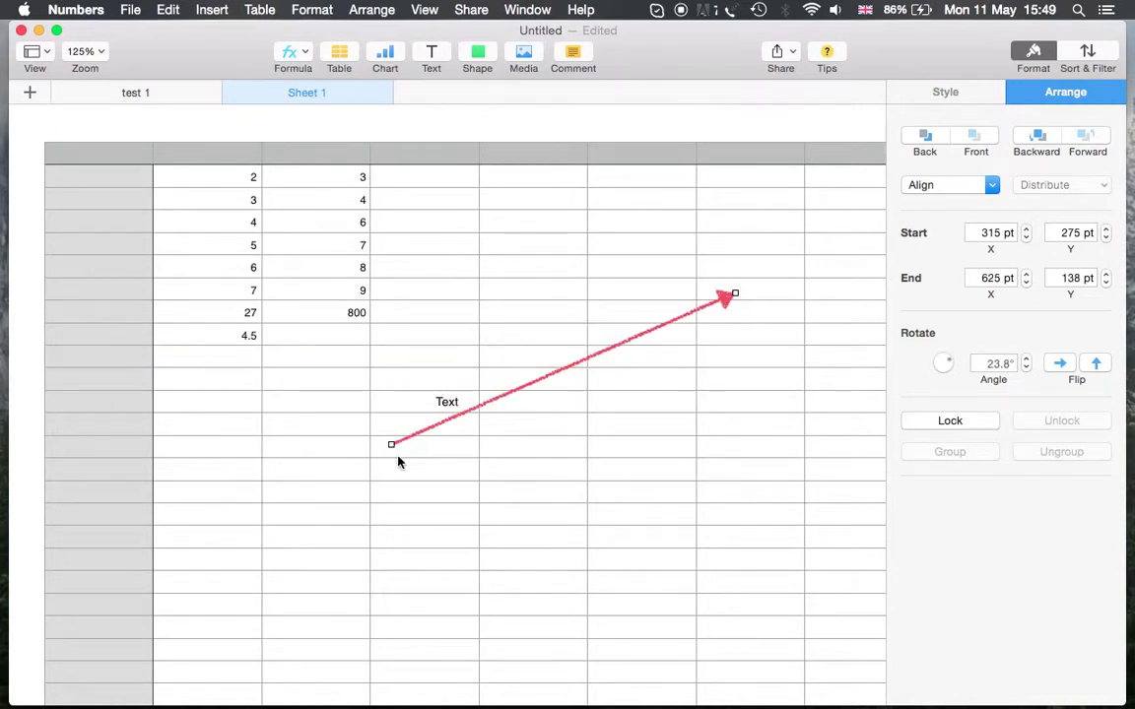
pyautogui.click(525, 61)
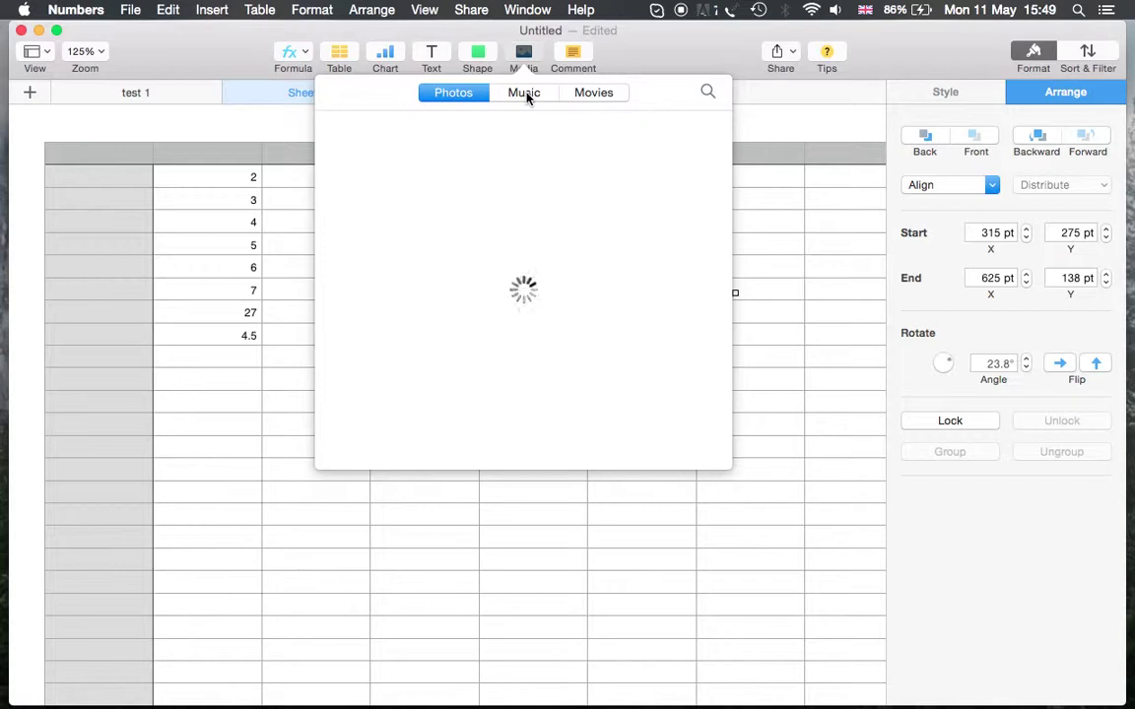
# Look through the music and other media libraries, then close the media browser
pyautogui.click(526, 97)
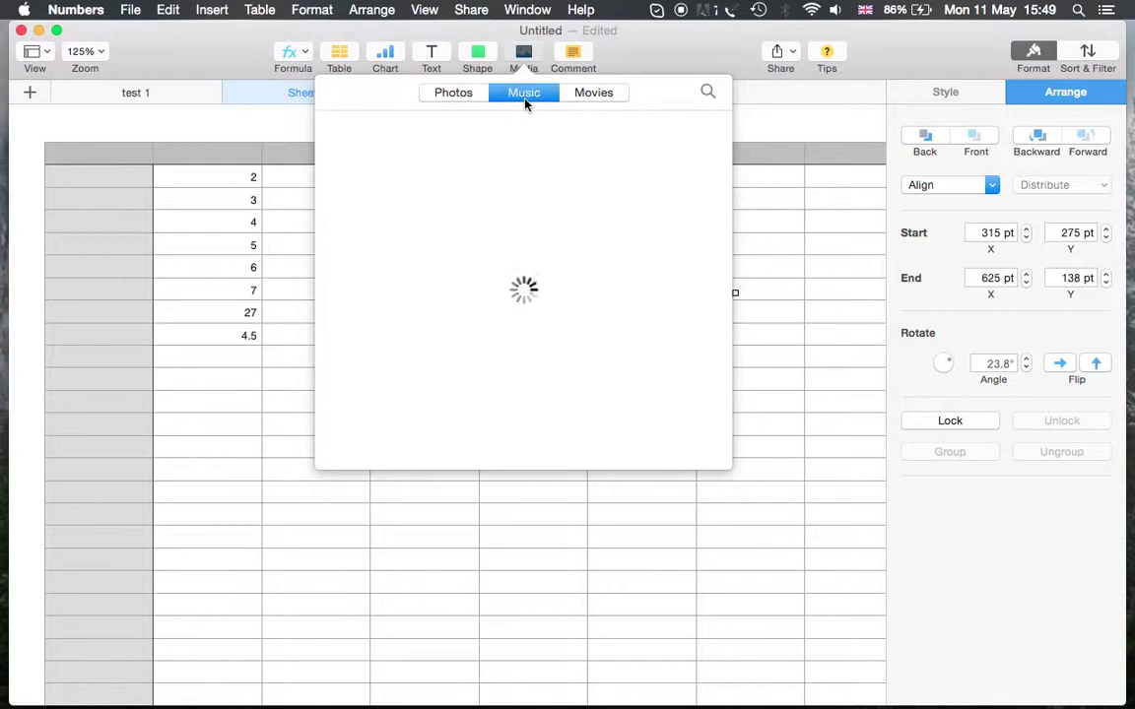
pyautogui.click(591, 94)
pyautogui.click(454, 94)
pyautogui.click(527, 57)
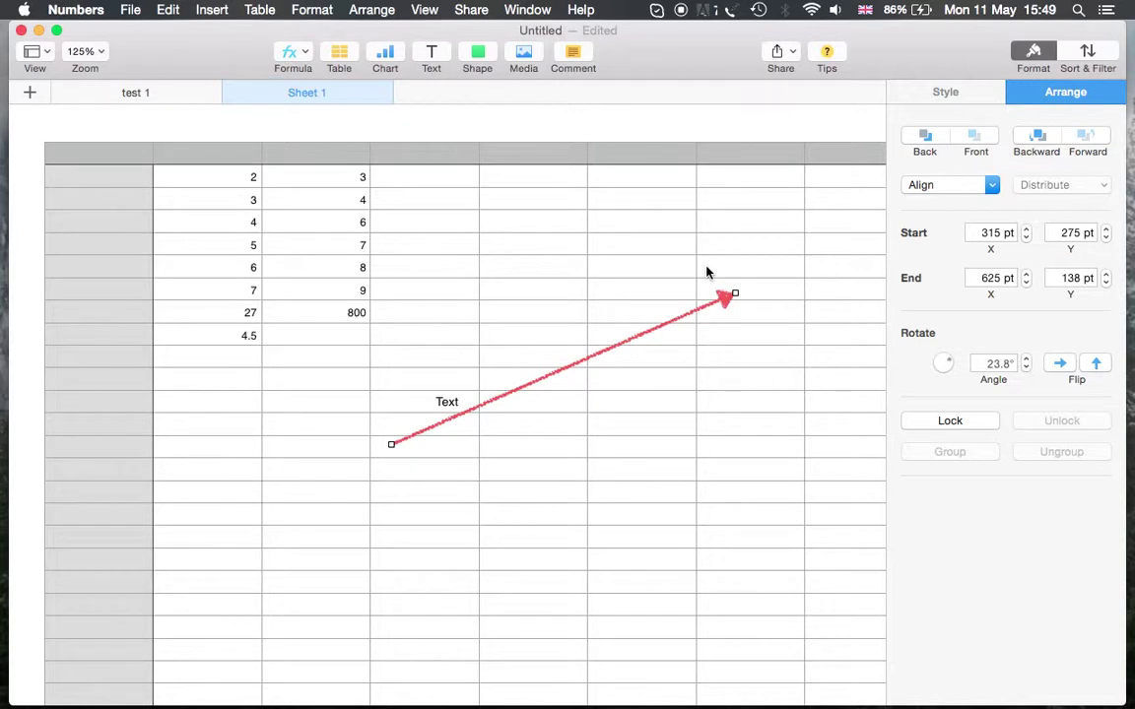
# Place the desktop screenshot in cell E7, widening column E and heightening row 7
pyautogui.moveTo(712, 52); pyautogui.dragTo(546, 31)
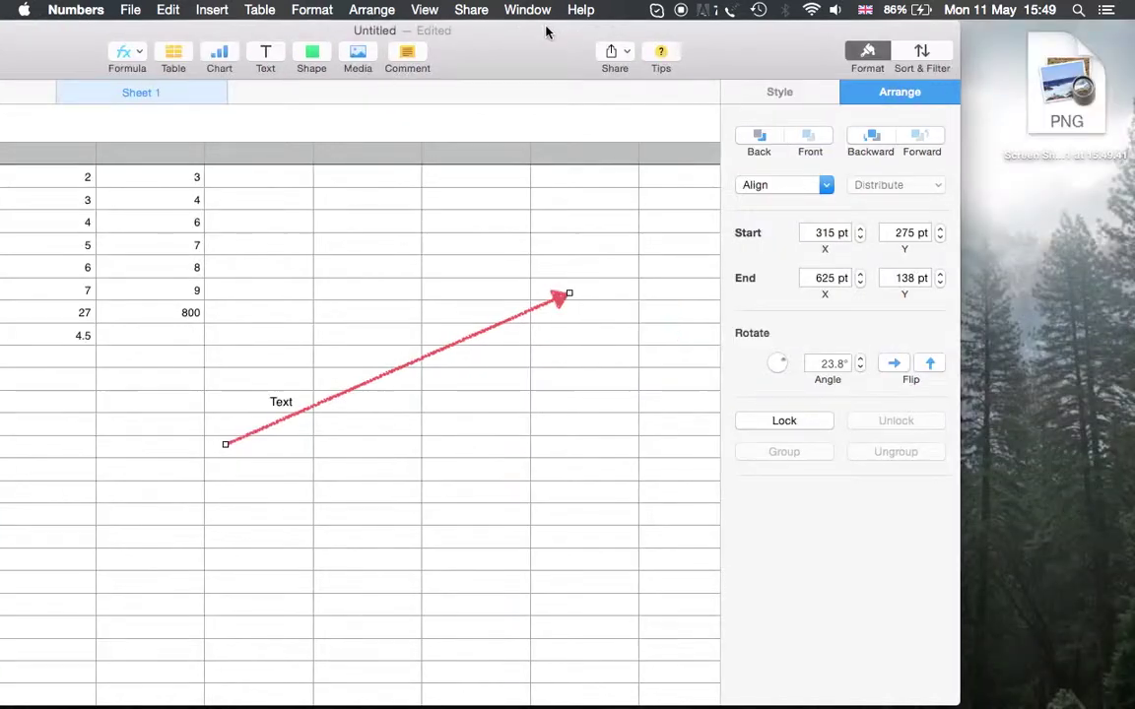
pyautogui.moveTo(1070, 91); pyautogui.dragTo(418, 405)
pyautogui.click(373, 404)
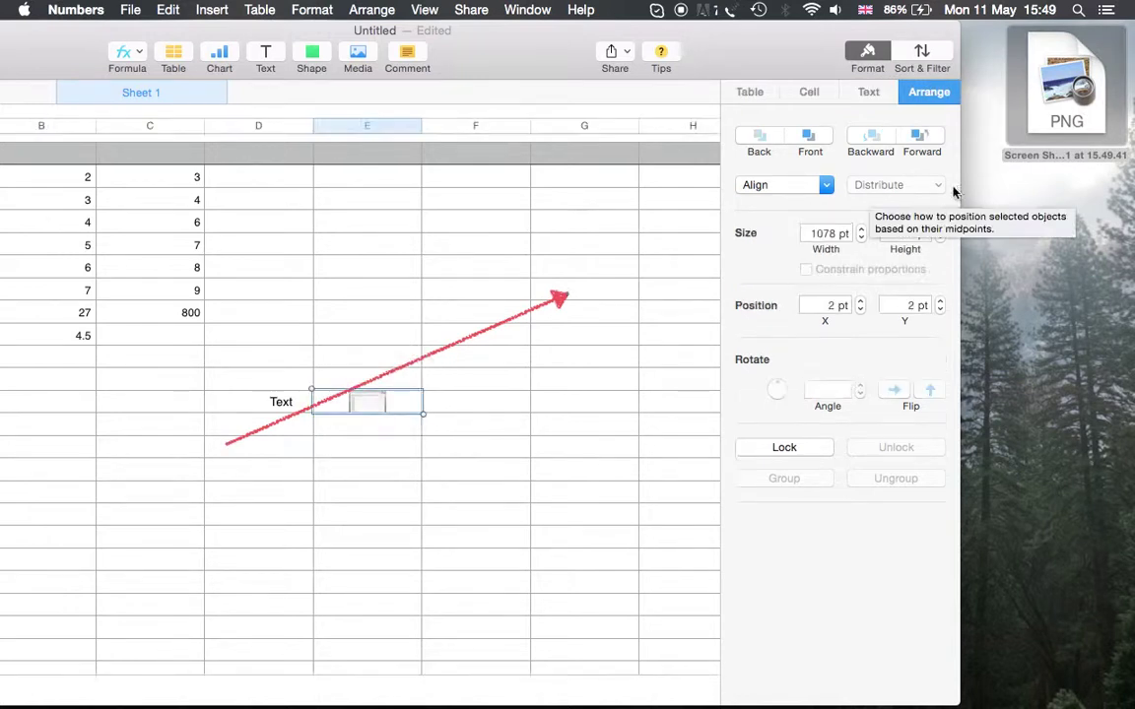
pyautogui.moveTo(1064, 94); pyautogui.dragTo(500, 410)
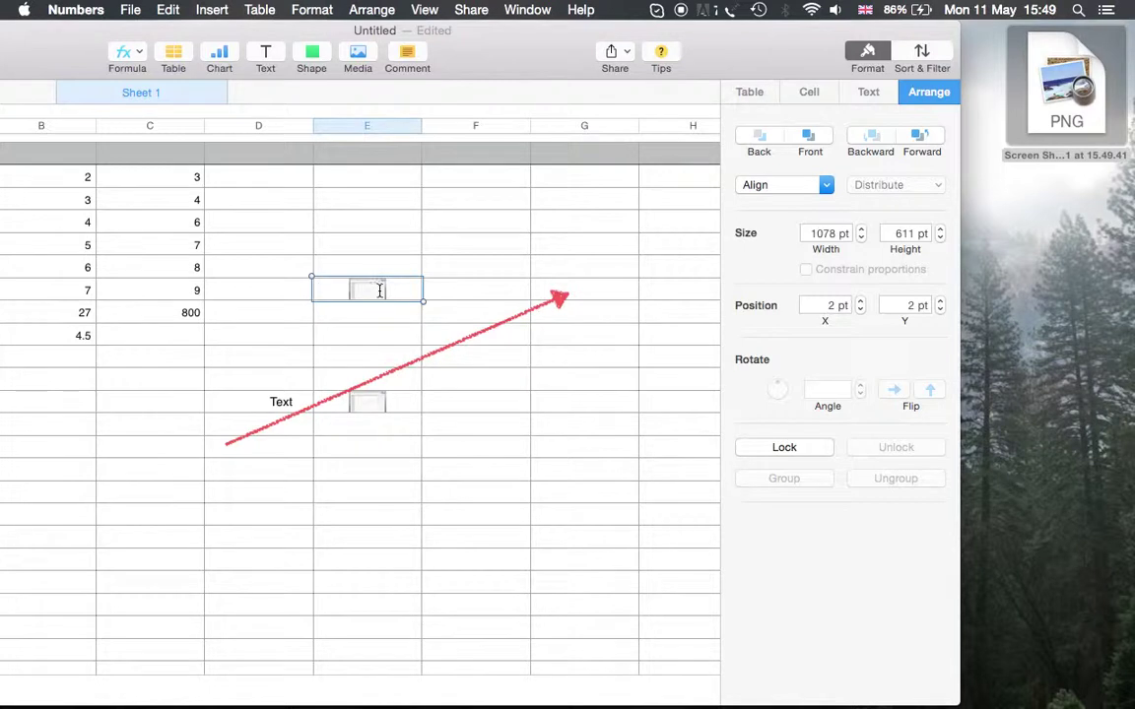
pyautogui.moveTo(419, 125); pyautogui.dragTo(626, 134)
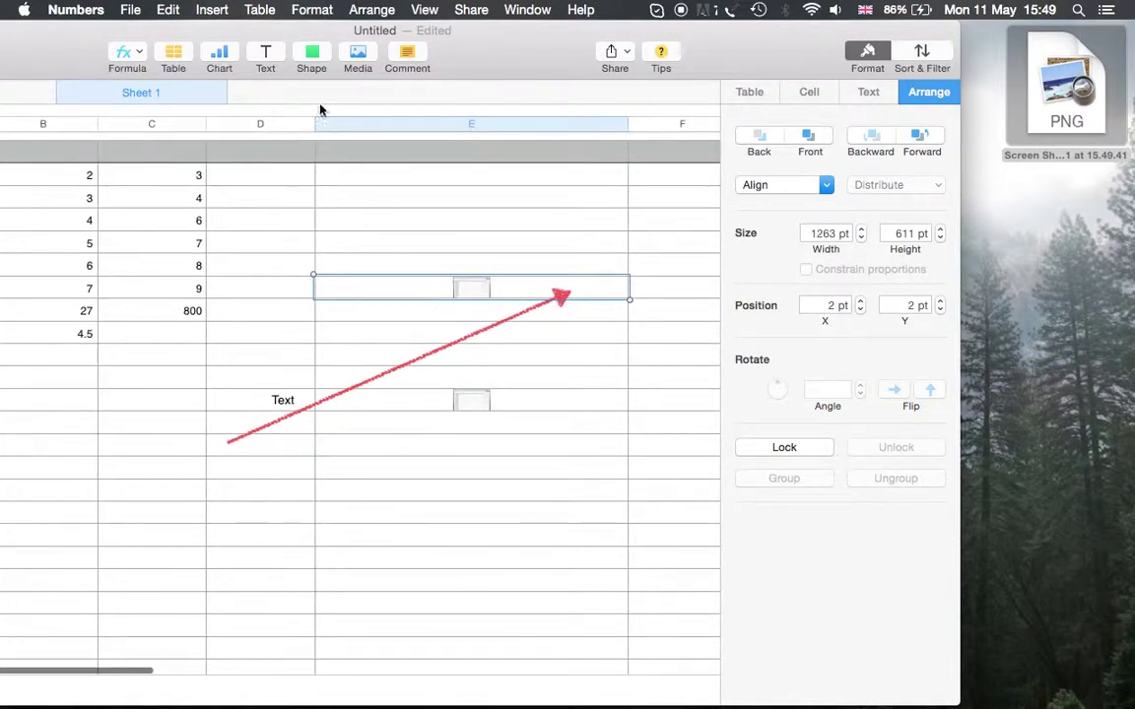
pyautogui.doubleClick(622, 27)
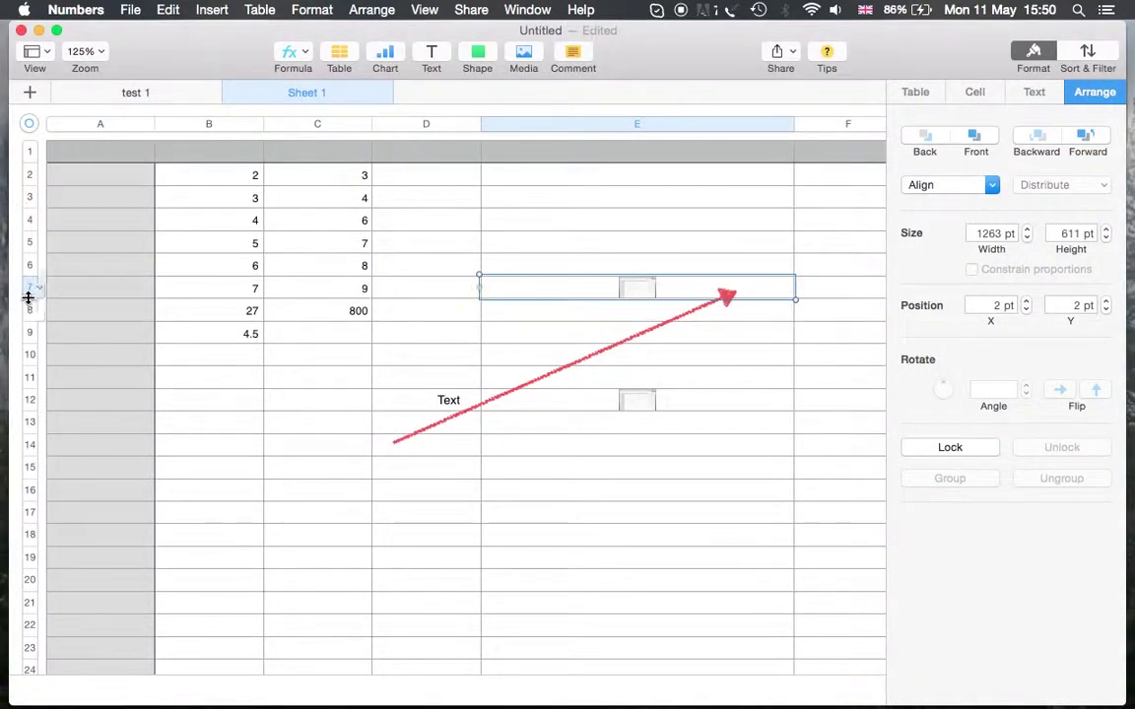
pyautogui.moveTo(28, 296); pyautogui.dragTo(30, 479)
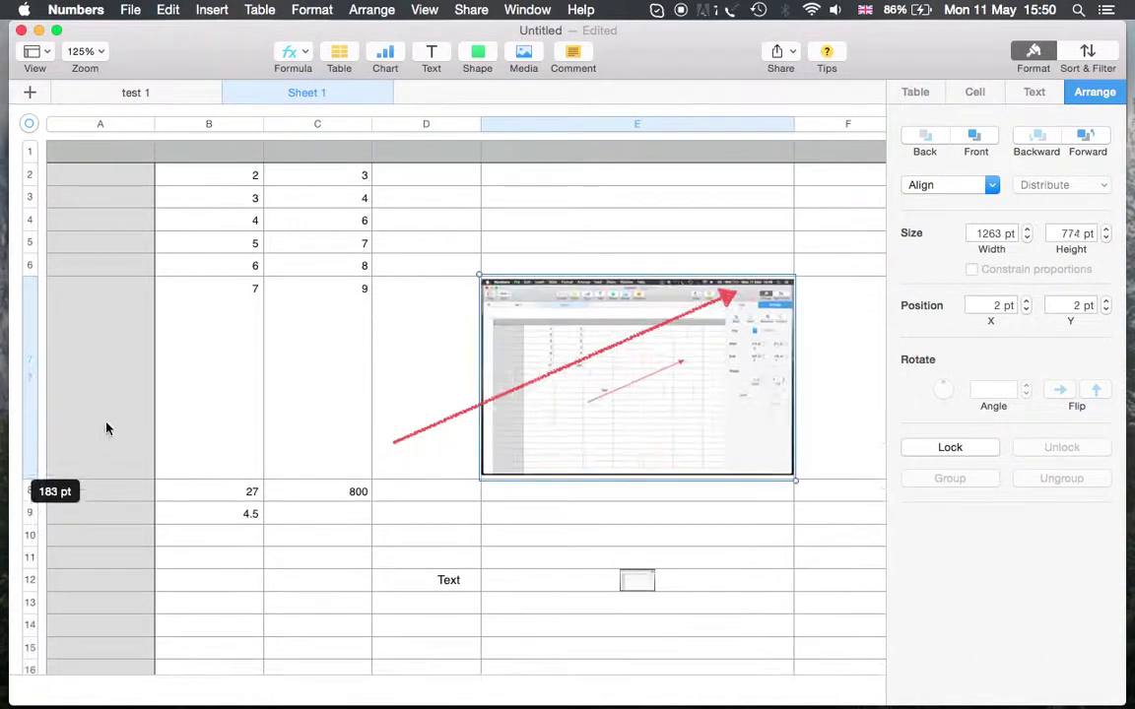
# Untick Freeze Header Rows from row 7's menu so row 1 scrolls away, then select row 2
pyautogui.rightClick(39, 382)
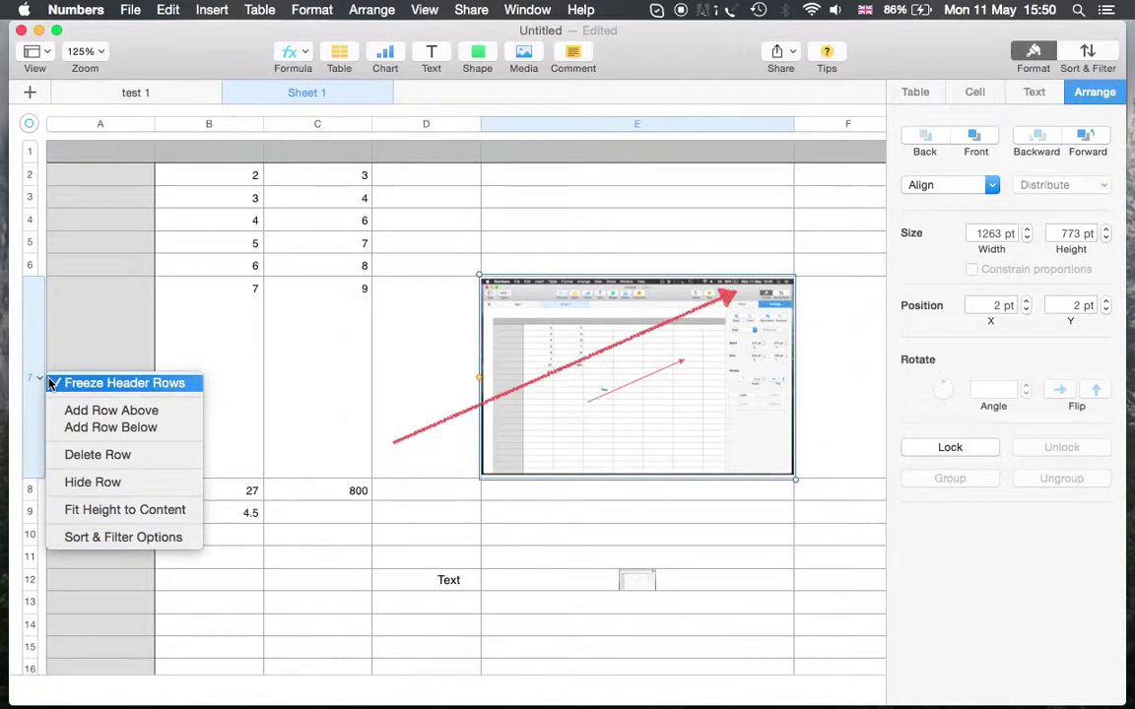
pyautogui.click(116, 383)
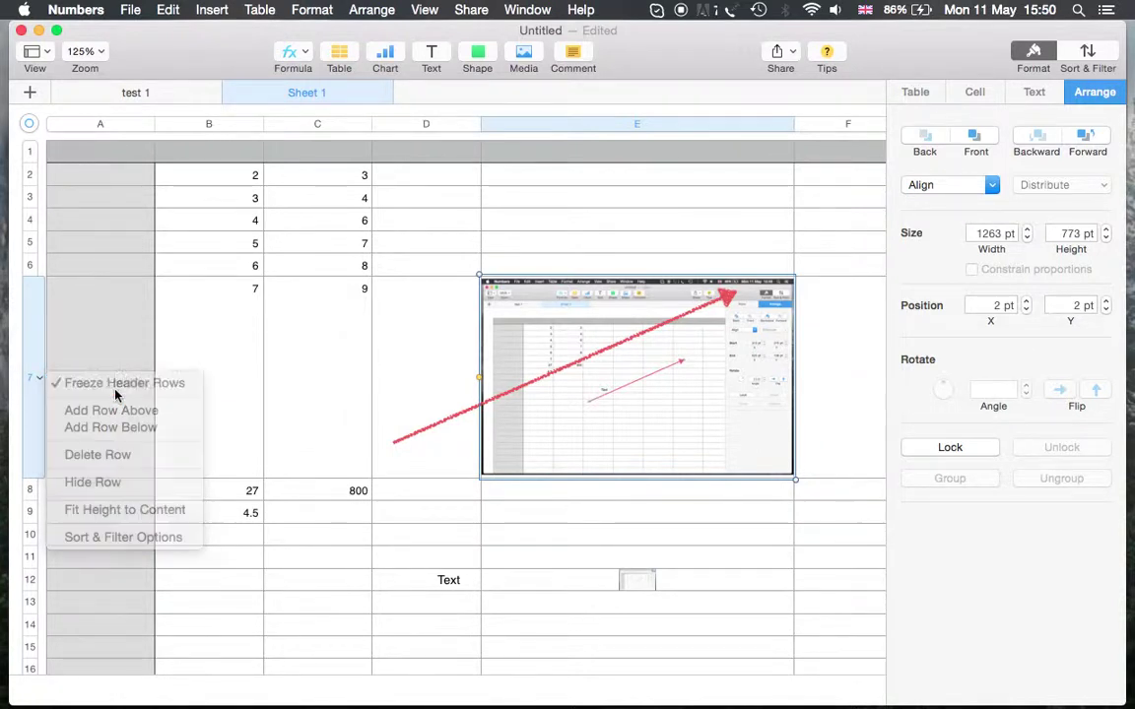
pyautogui.scroll(1, 123, 384)
pyautogui.scroll(-5, 154, 369)
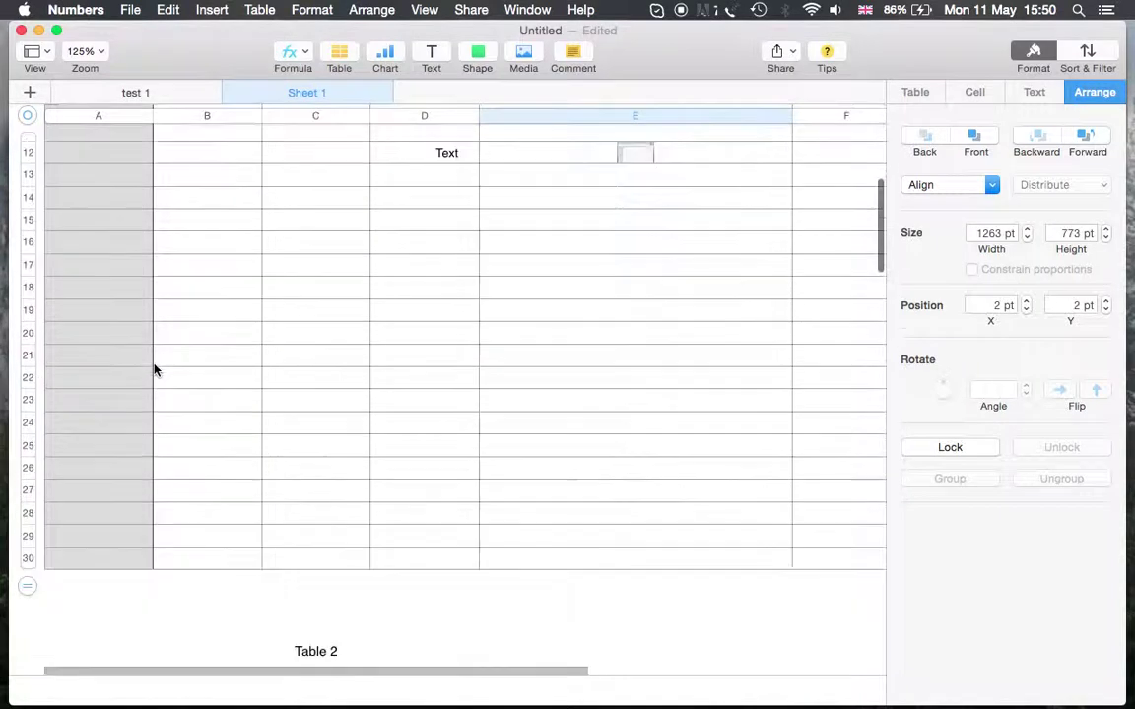
pyautogui.scroll(5, 154, 370)
pyautogui.scroll(-1, 154, 370)
pyautogui.scroll(1, 155, 369)
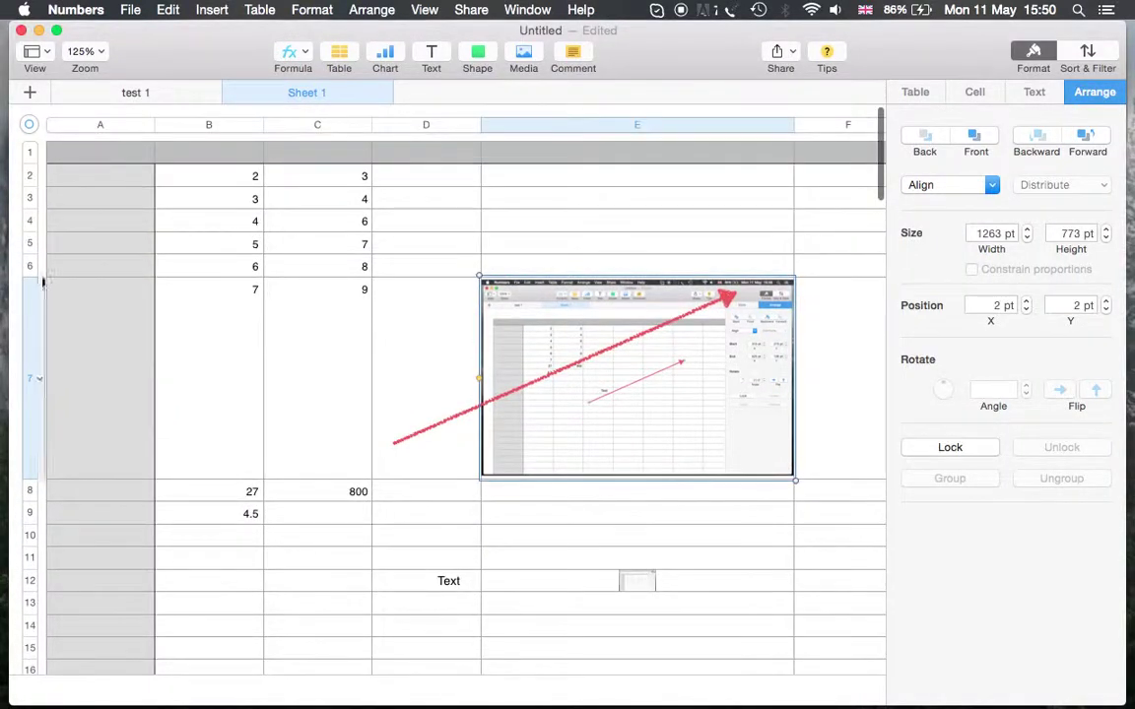
pyautogui.click(35, 178)
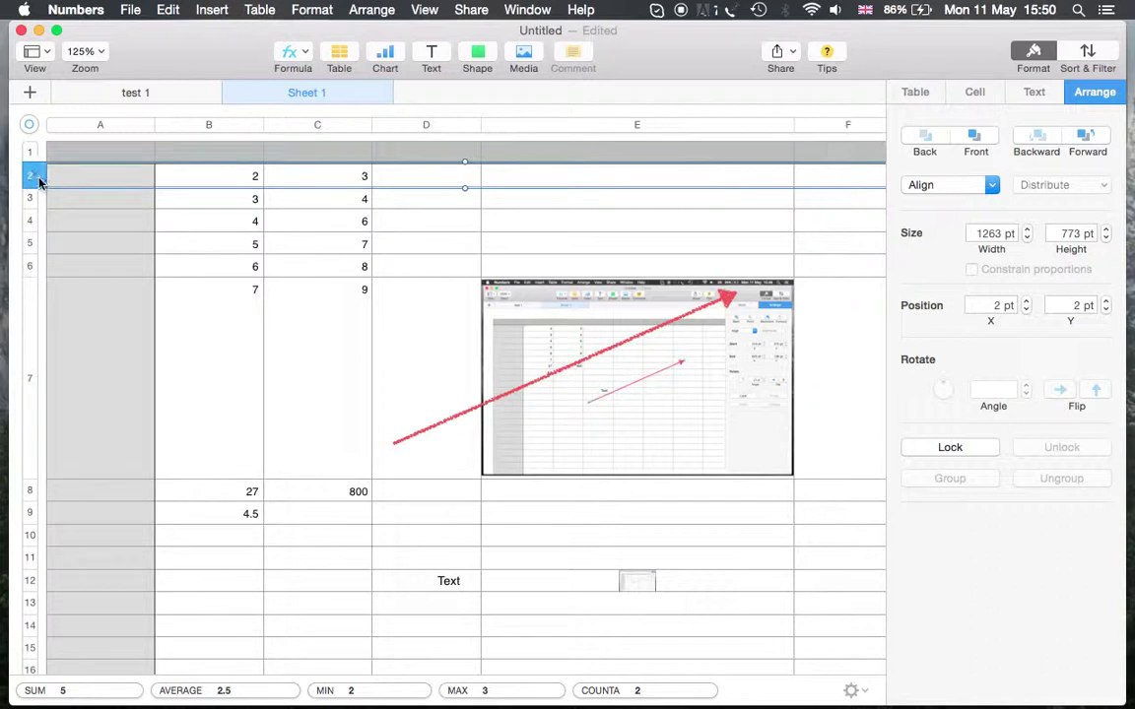
# Sort the table by column B using the Sort & Filter settings
pyautogui.click(40, 180)
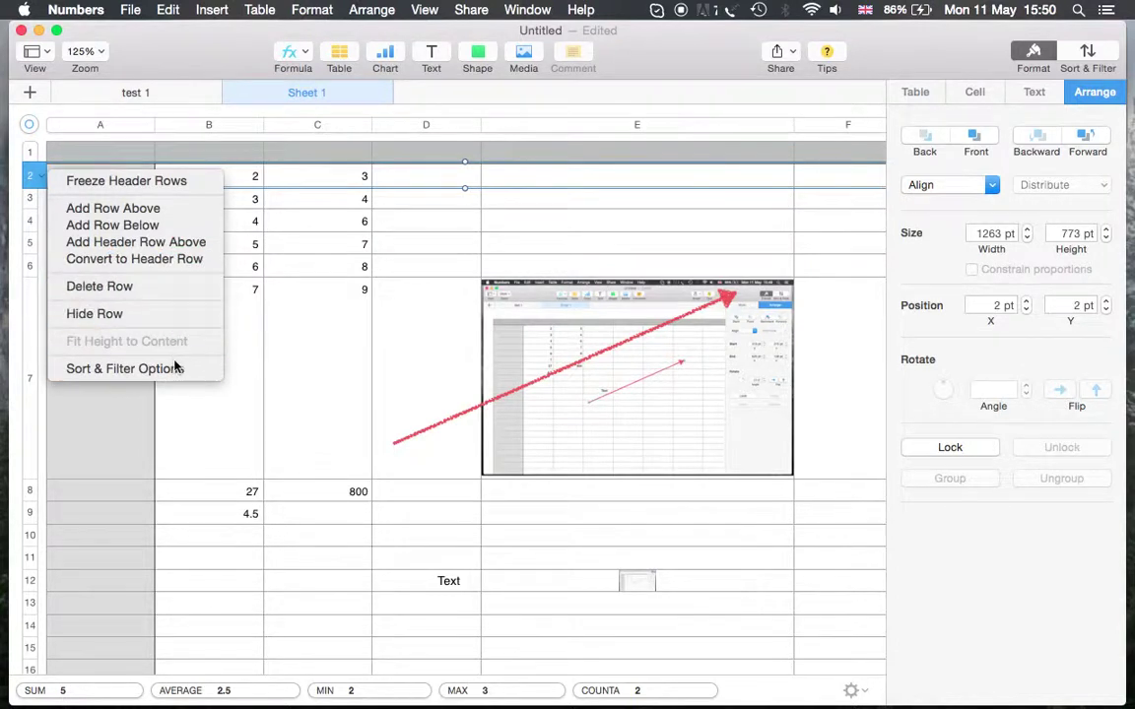
pyautogui.click(125, 368)
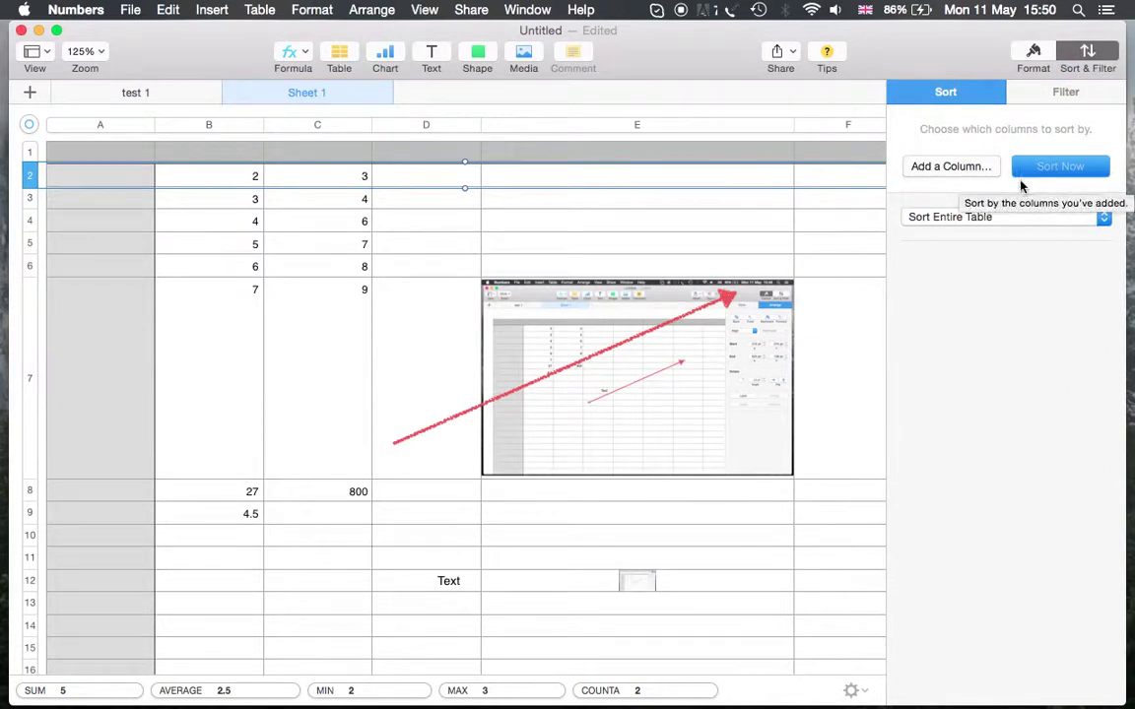
pyautogui.click(1070, 91)
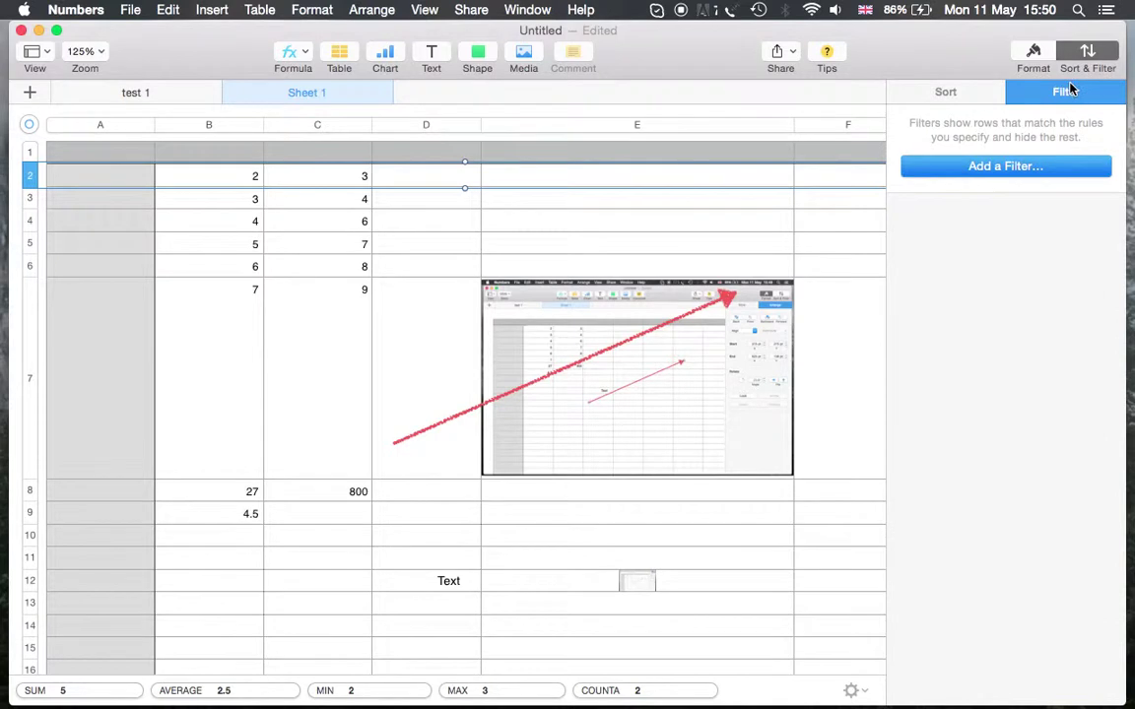
pyautogui.click(984, 95)
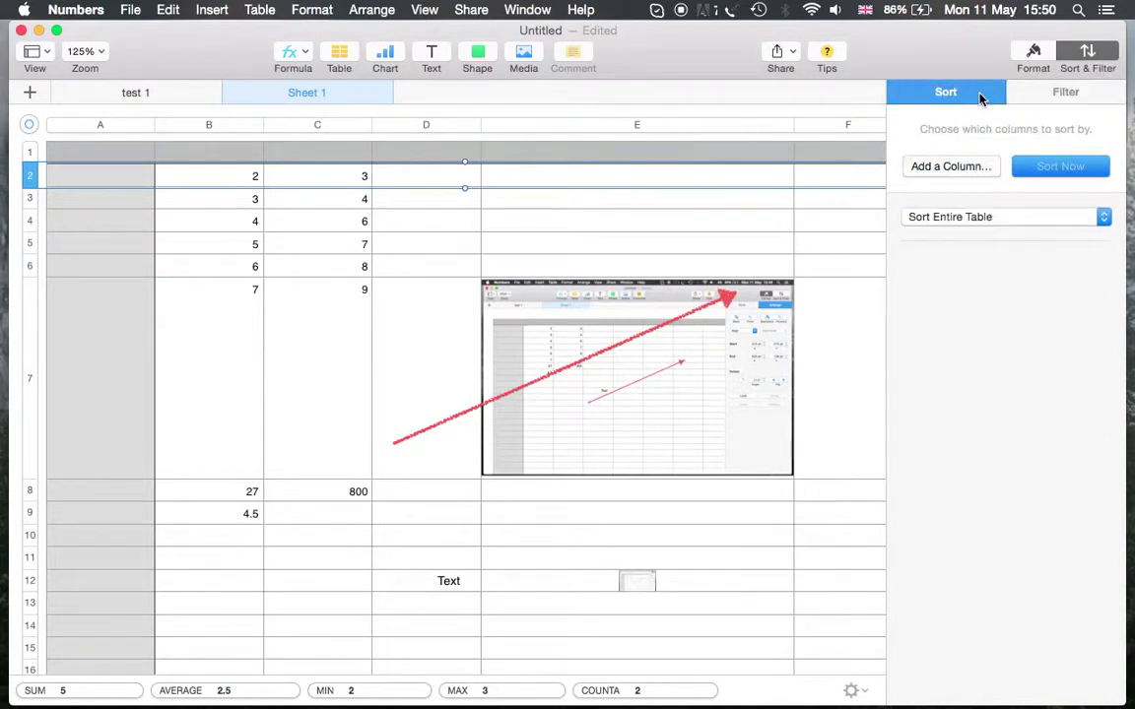
pyautogui.click(968, 167)
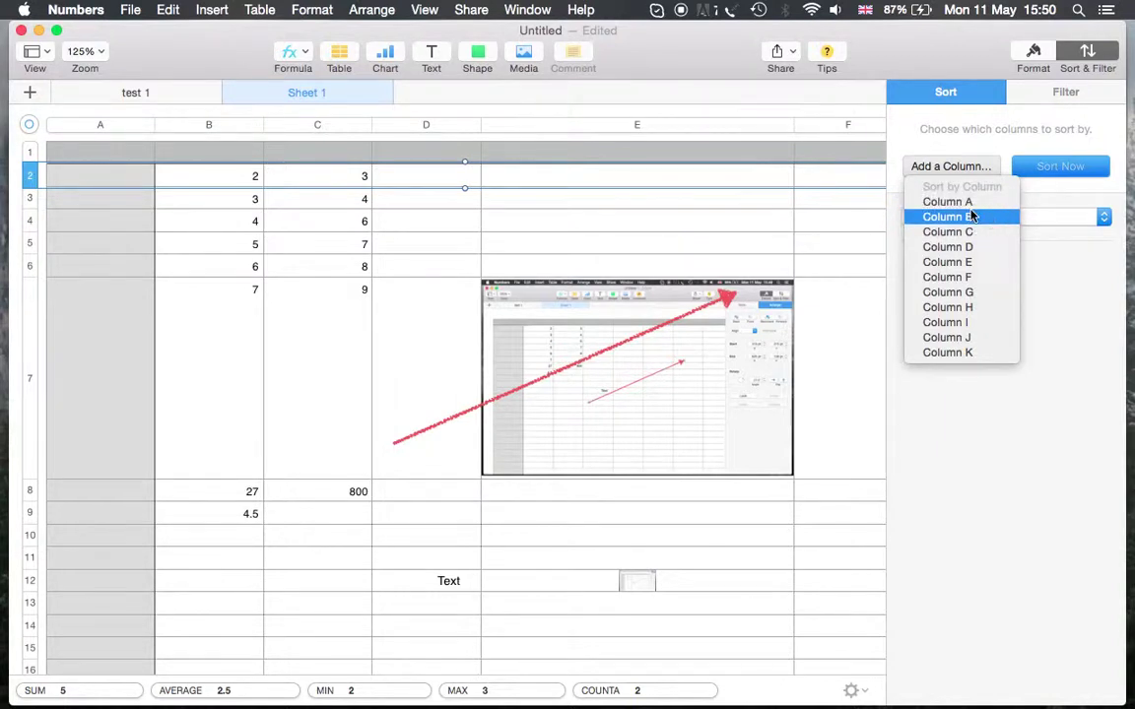
pyautogui.click(971, 215)
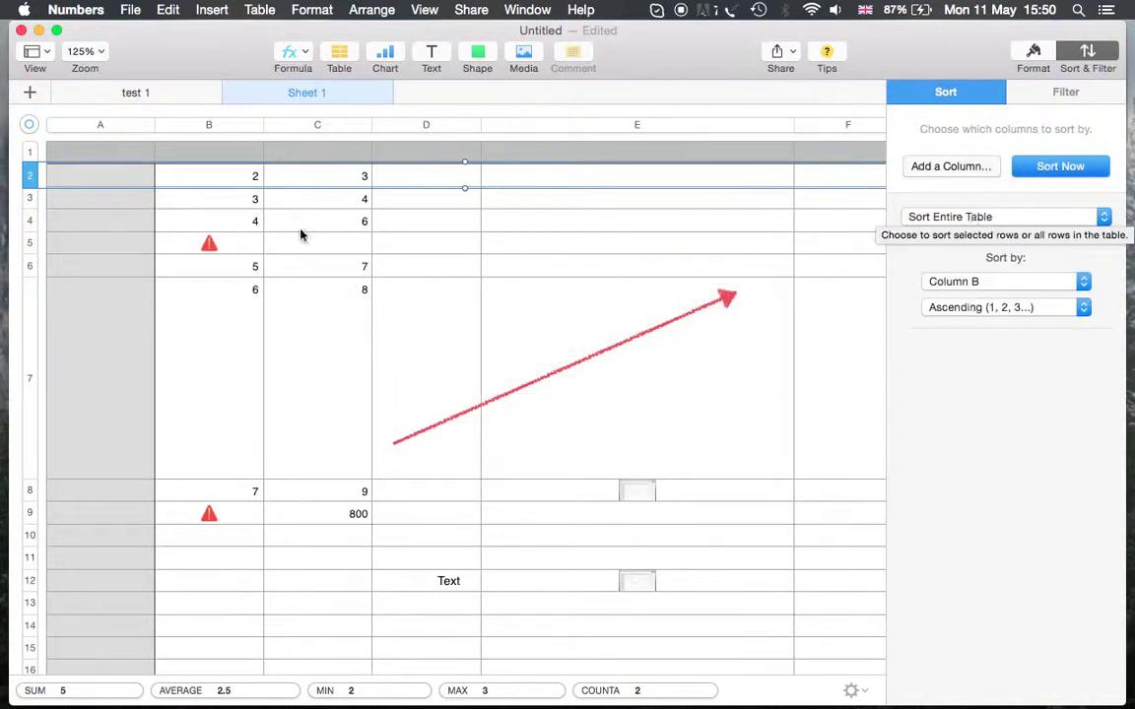
# Read cell B5's error message, dismiss it, and switch to the test 1 sheet
pyautogui.click(225, 246)
pyautogui.click(210, 244)
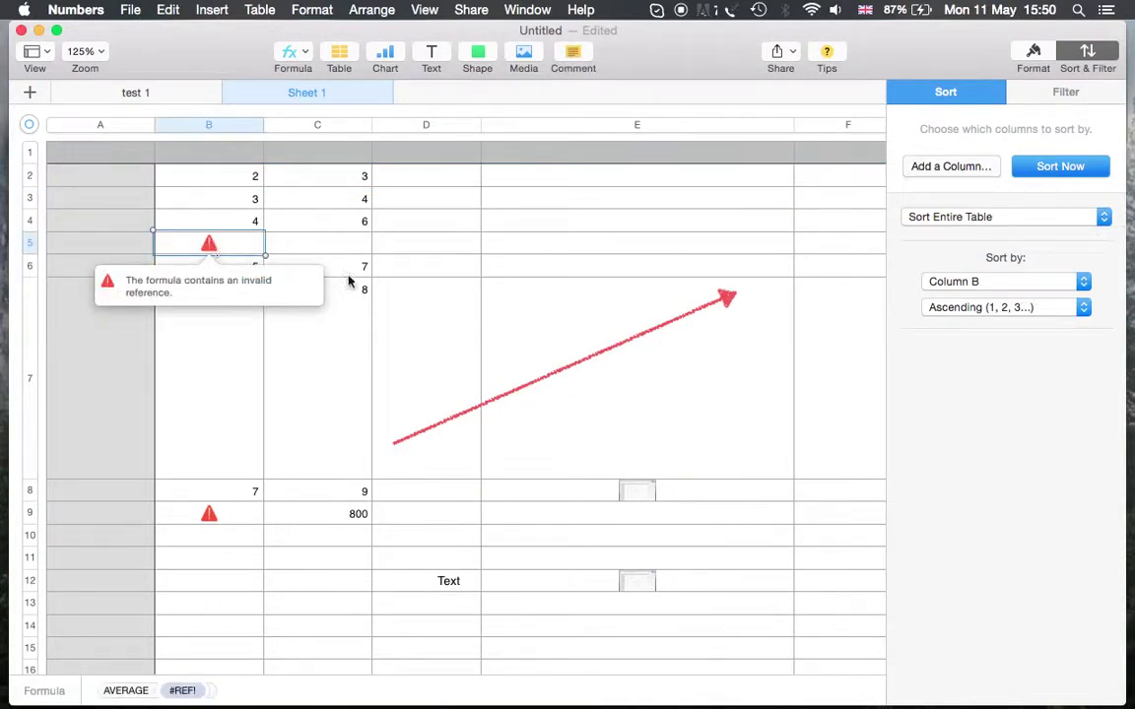
pyautogui.click(494, 230)
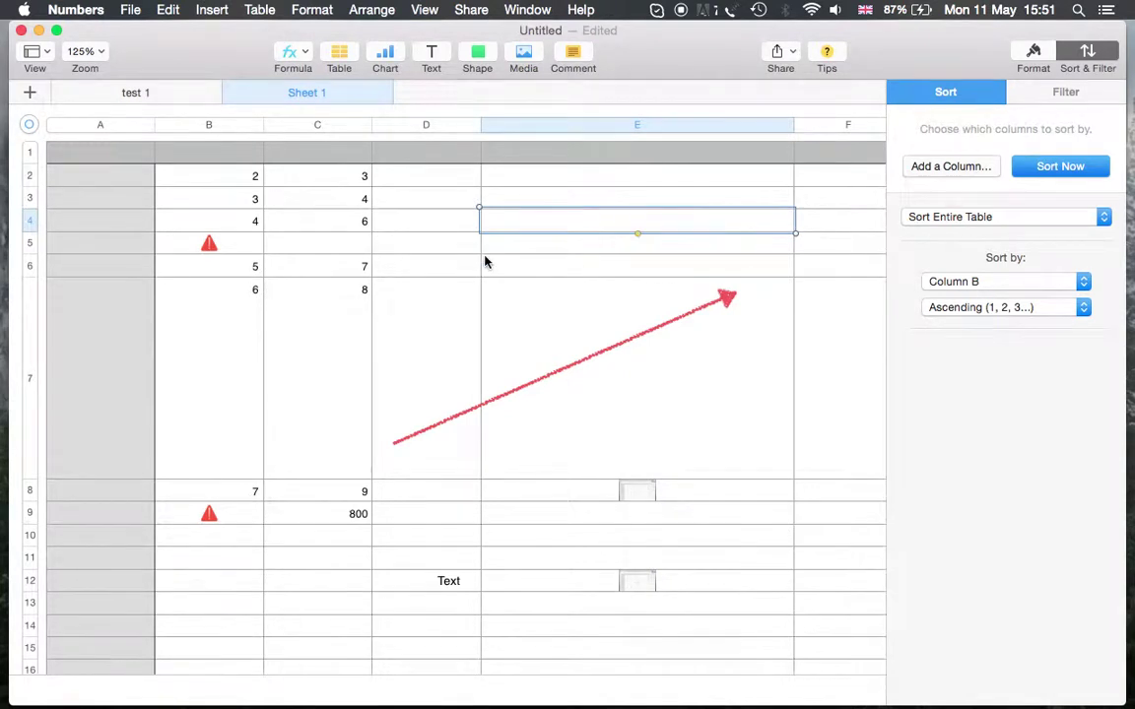
pyautogui.click(166, 95)
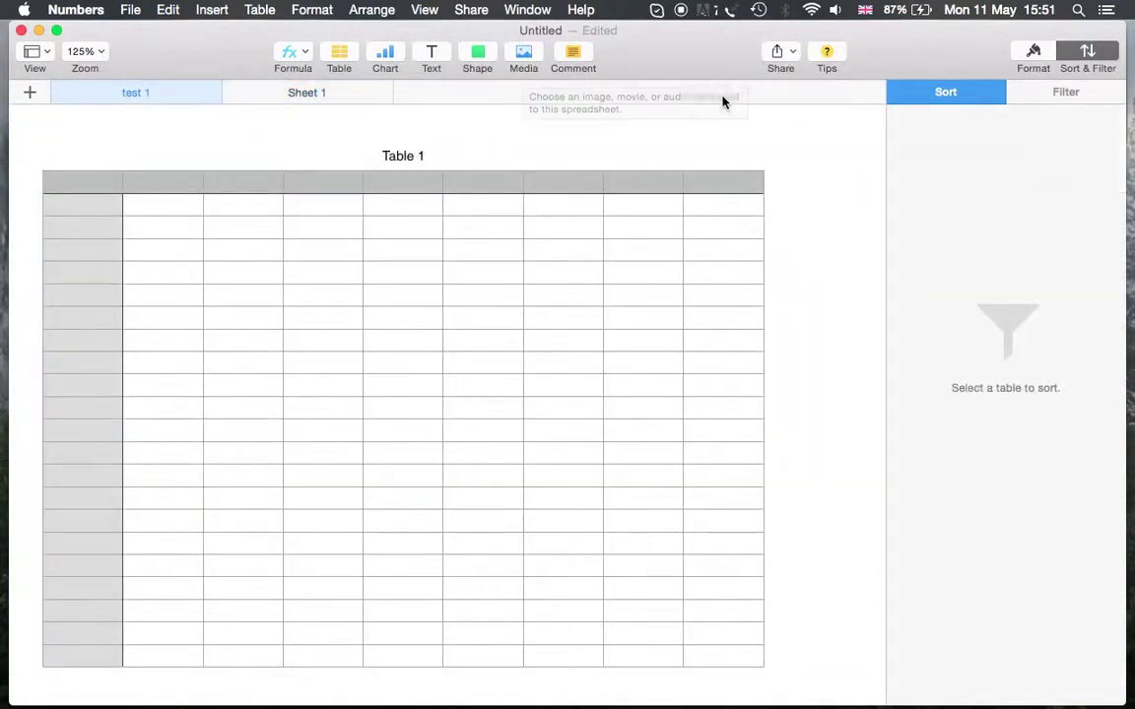
pyautogui.click(79, 11)
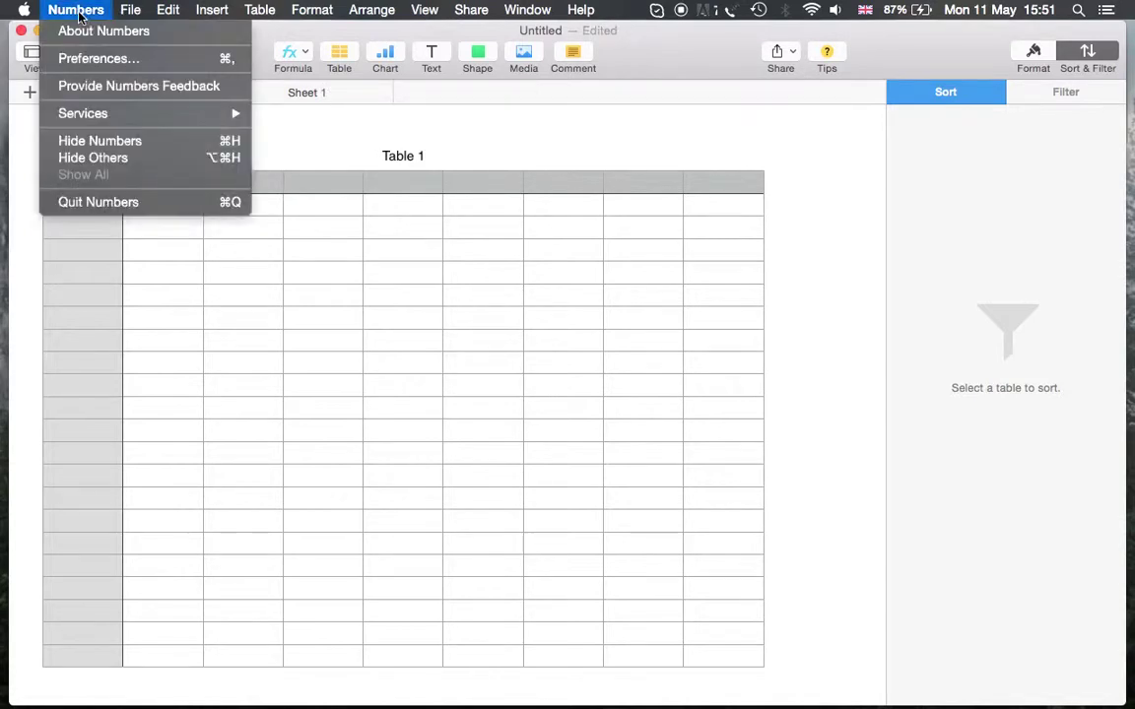
pyautogui.click(110, 60)
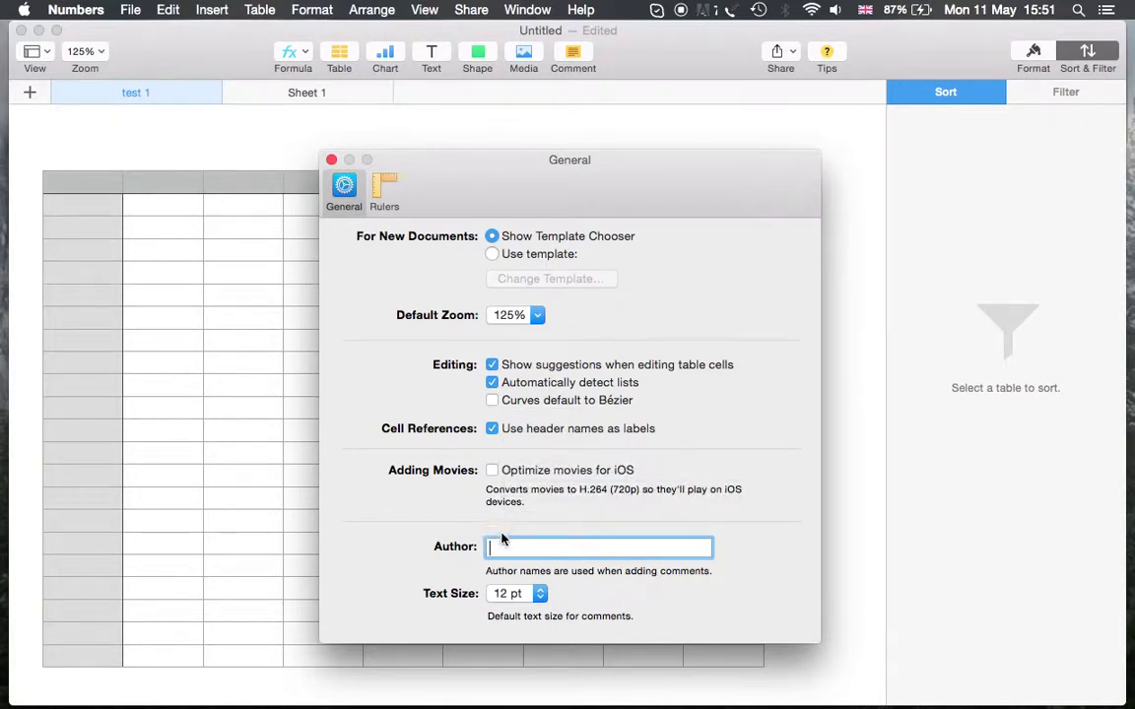
pyautogui.click(386, 187)
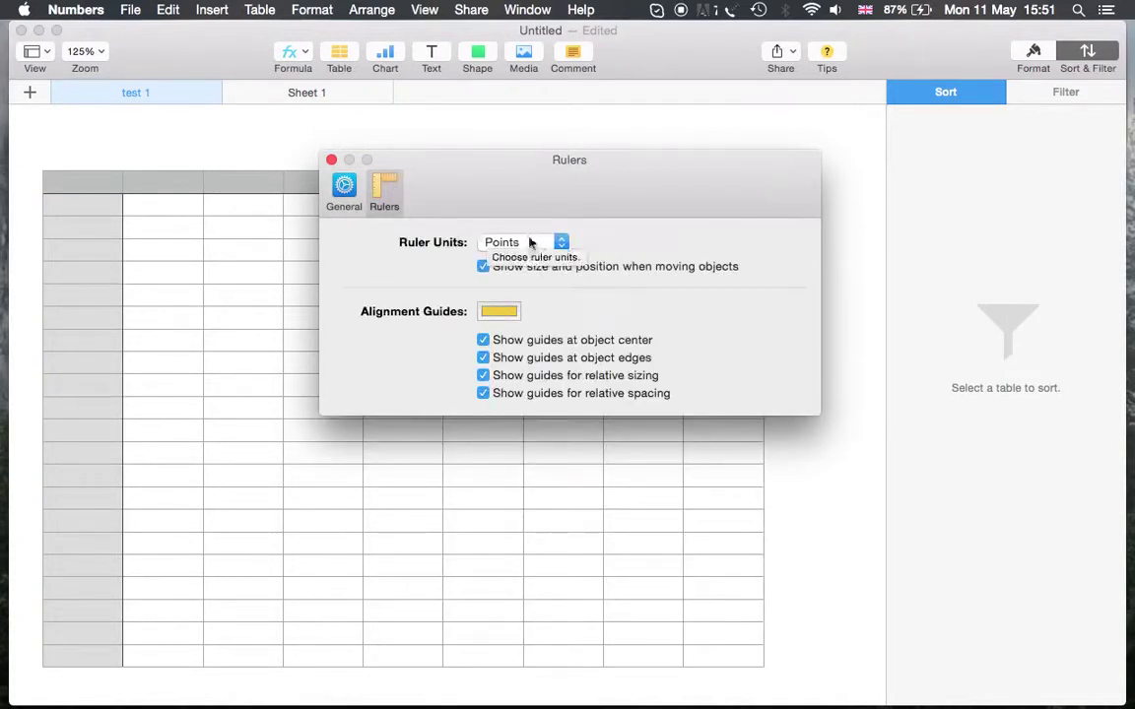
pyautogui.click(533, 242)
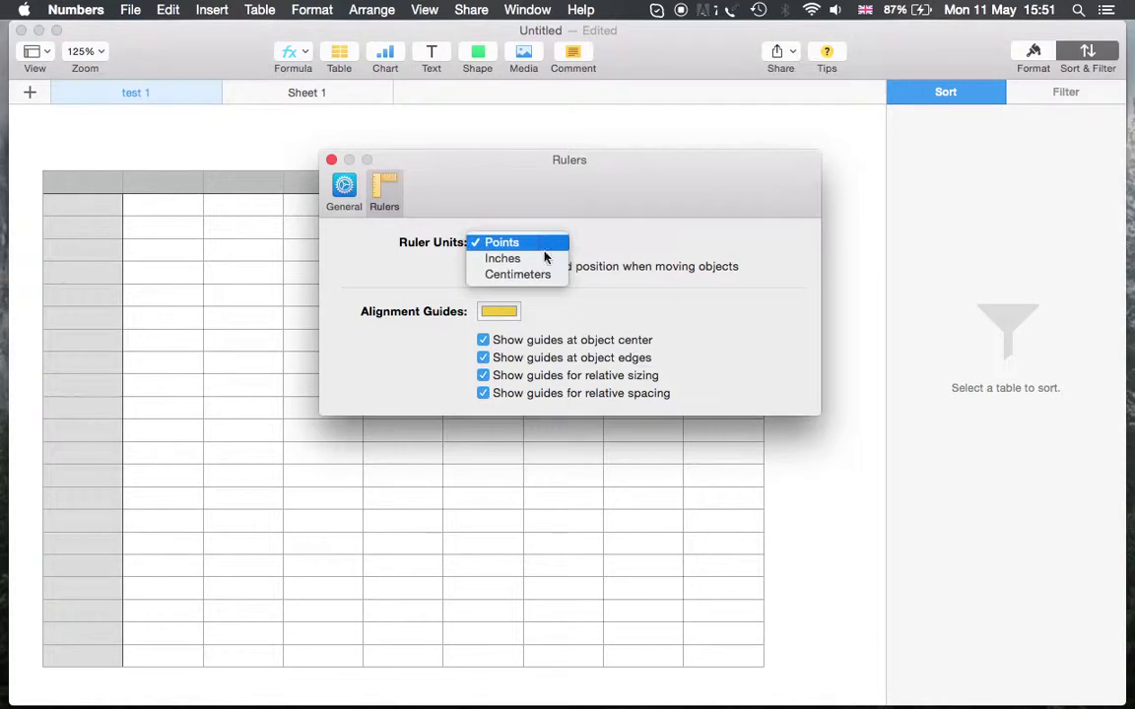
pyautogui.click(499, 166)
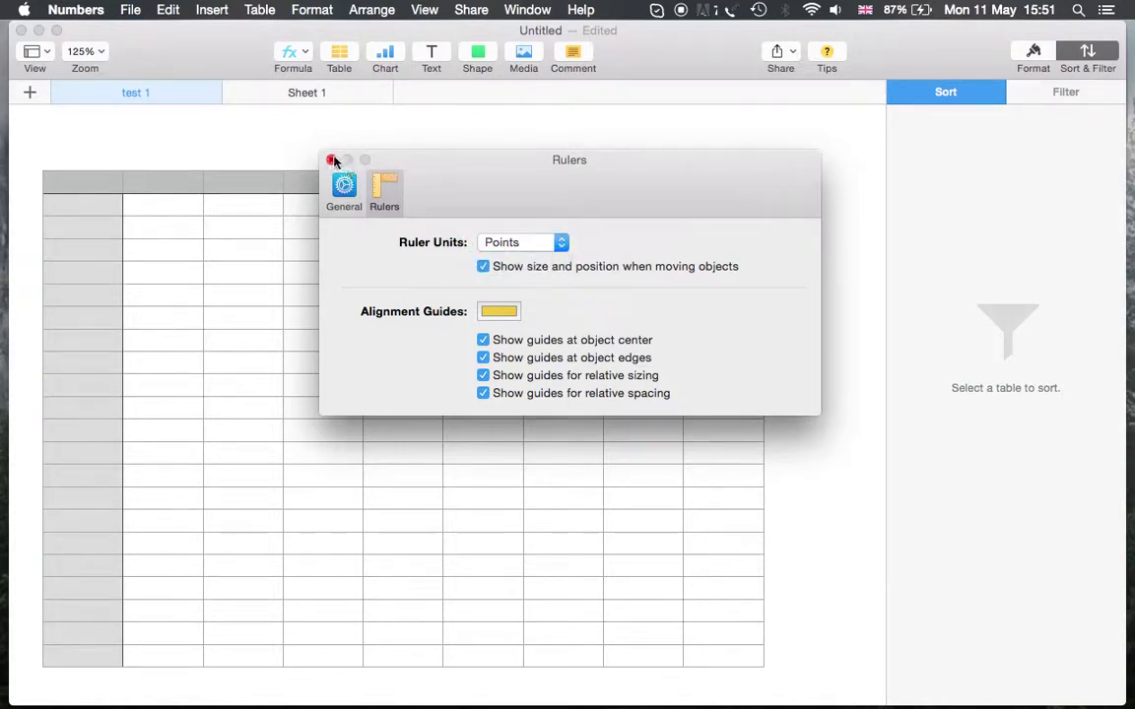
pyautogui.click(332, 161)
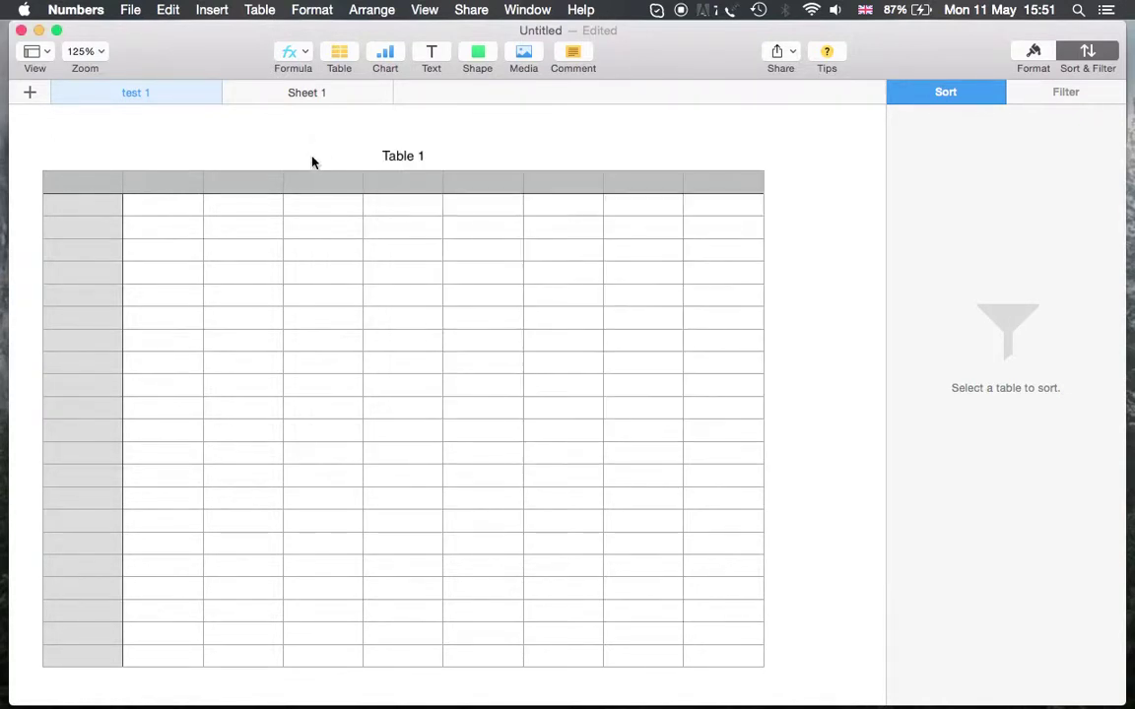
# Browse the File menu's Export To and Advanced submenus, then move on to the Edit menu
pyautogui.click(134, 14)
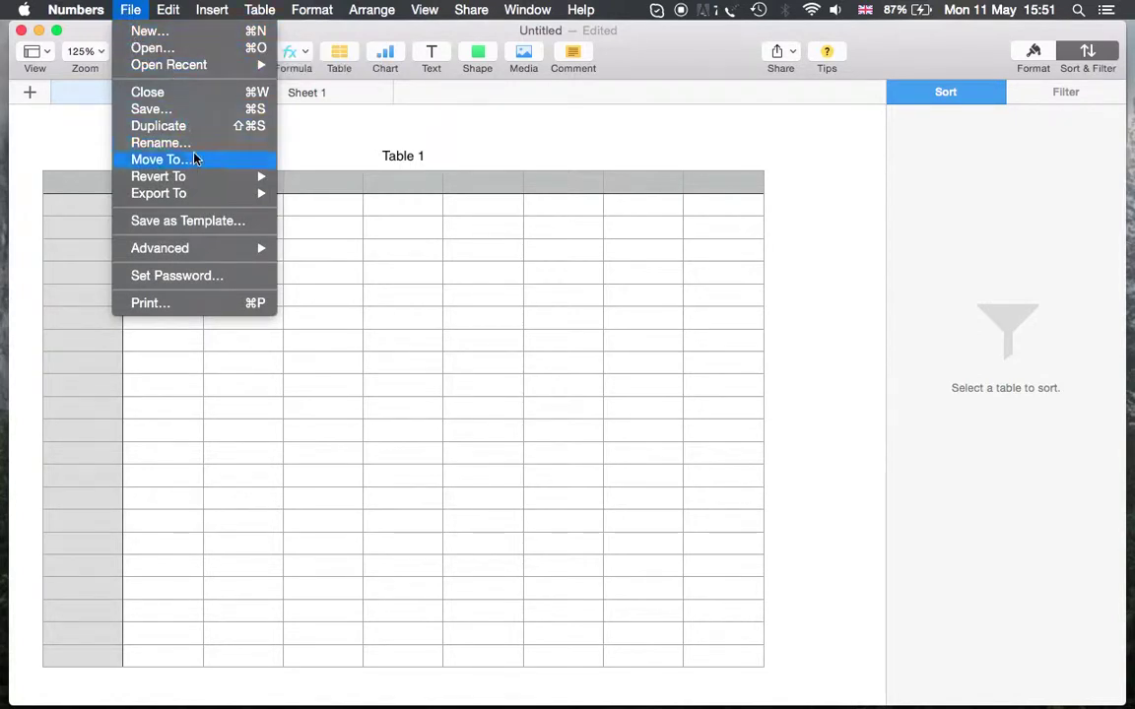
pyautogui.moveTo(200, 197)
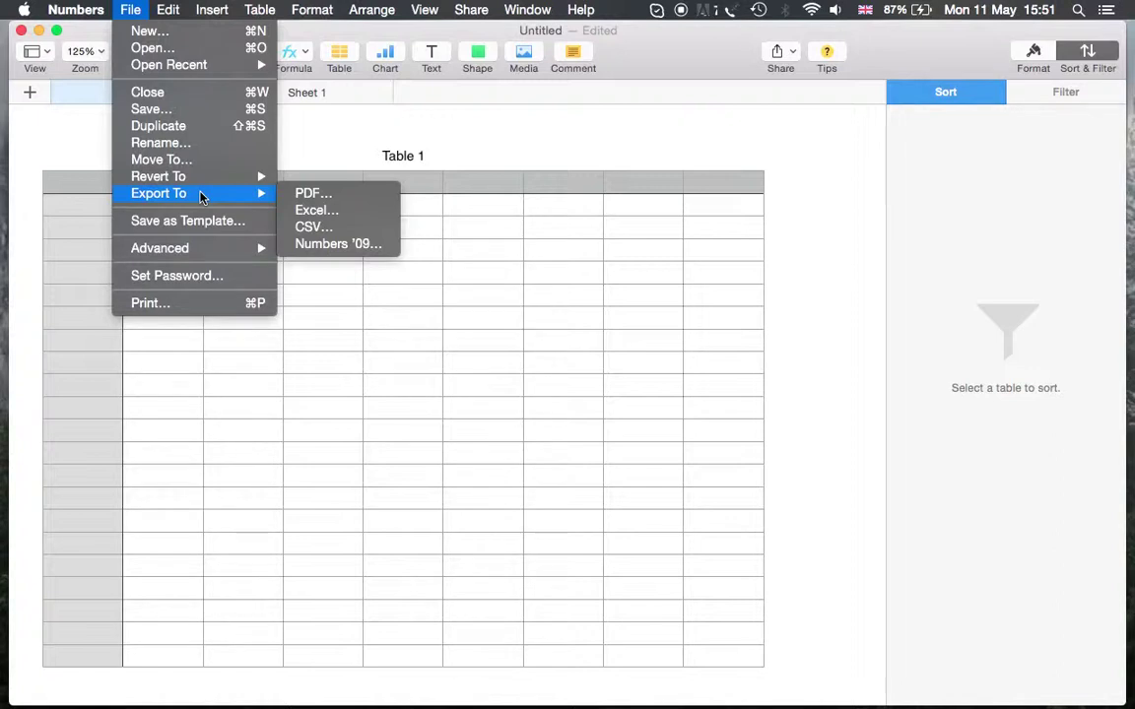
pyautogui.moveTo(197, 251)
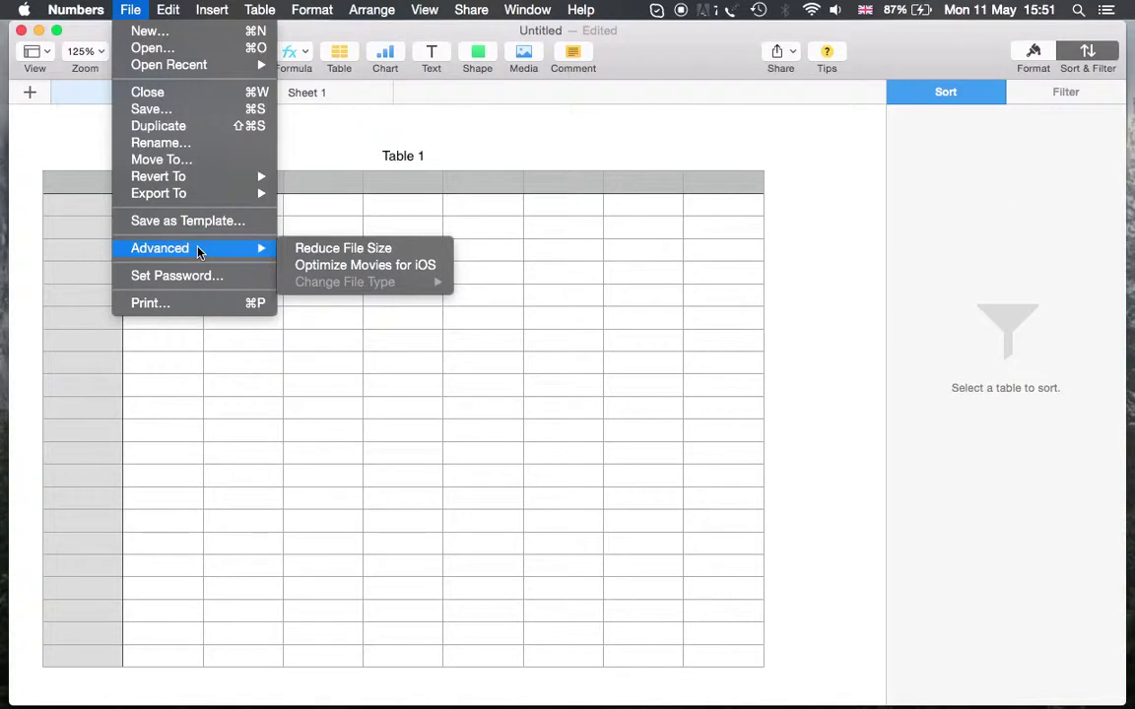
pyautogui.moveTo(165, 12)
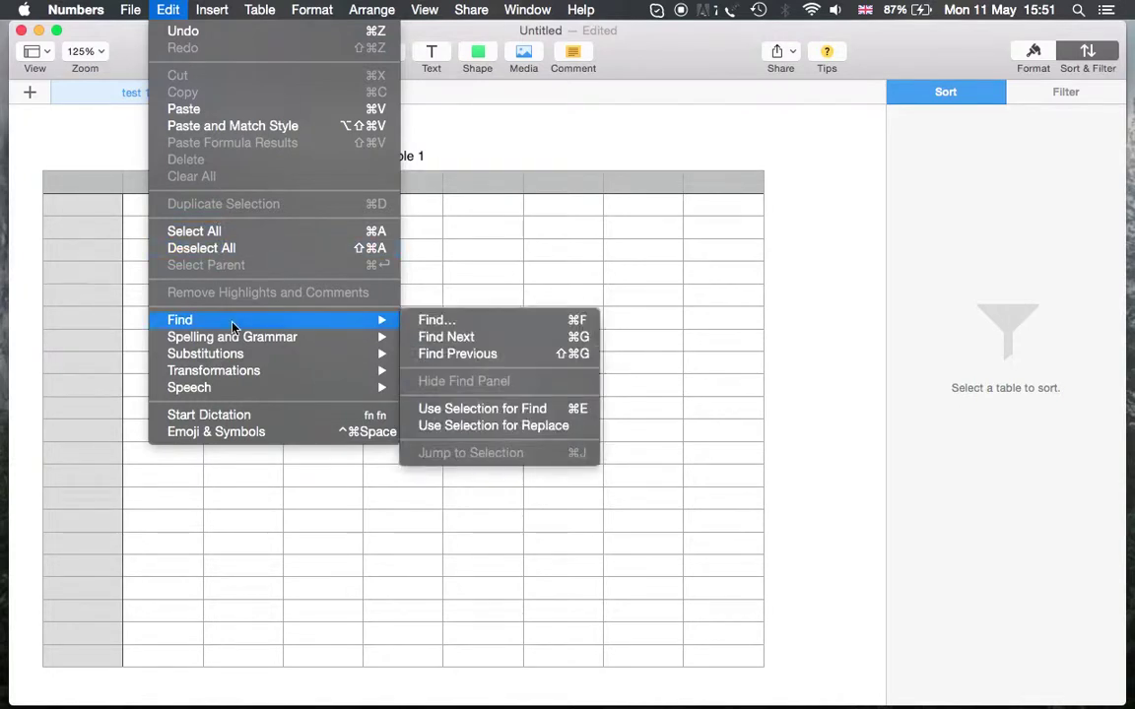
# Look through the Edit, Insert and Table menus, then dismiss them over the empty sheet
pyautogui.moveTo(236, 339)
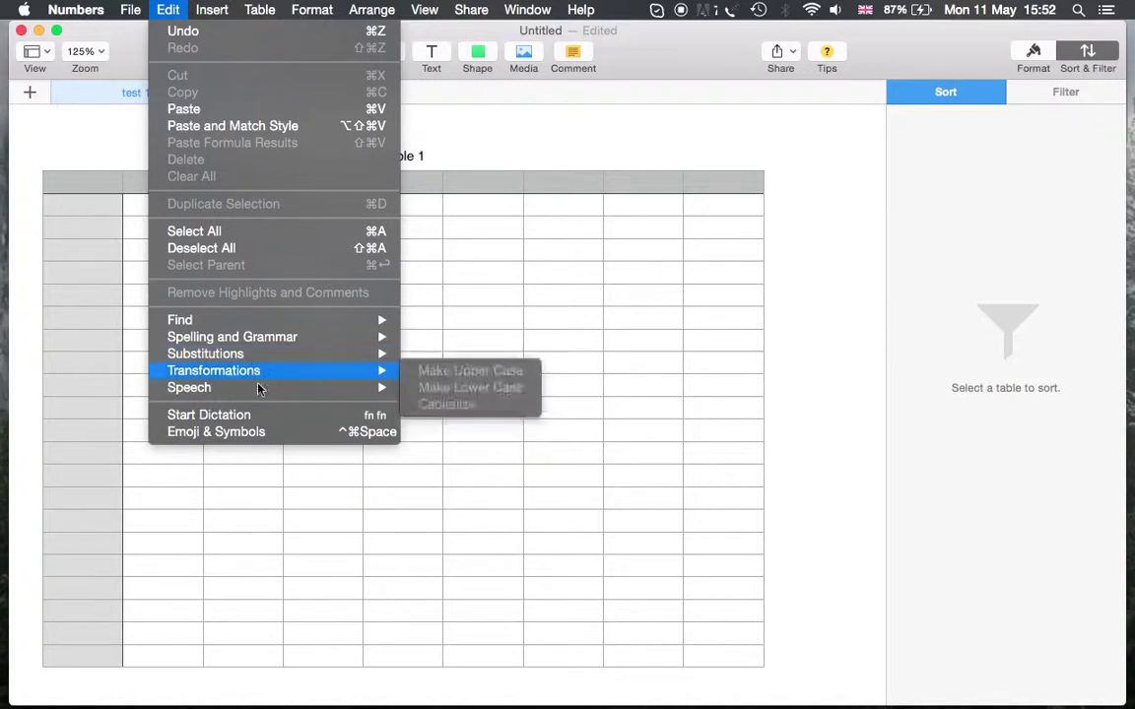
pyautogui.moveTo(227, 8)
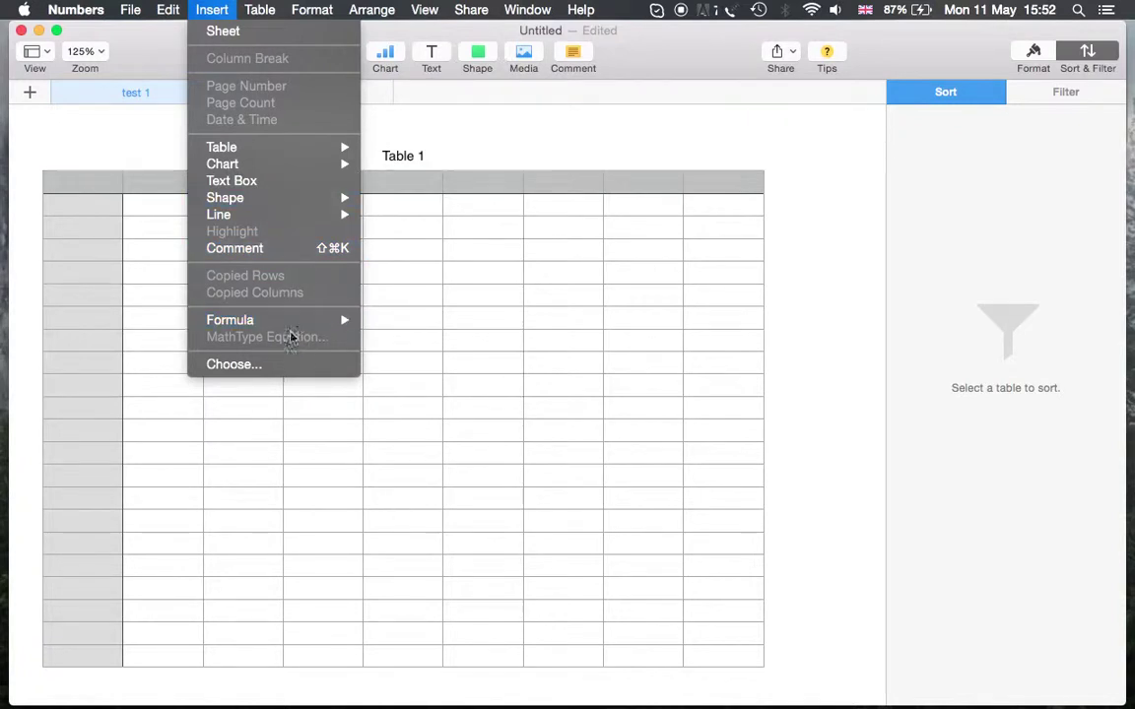
pyautogui.moveTo(266, 8)
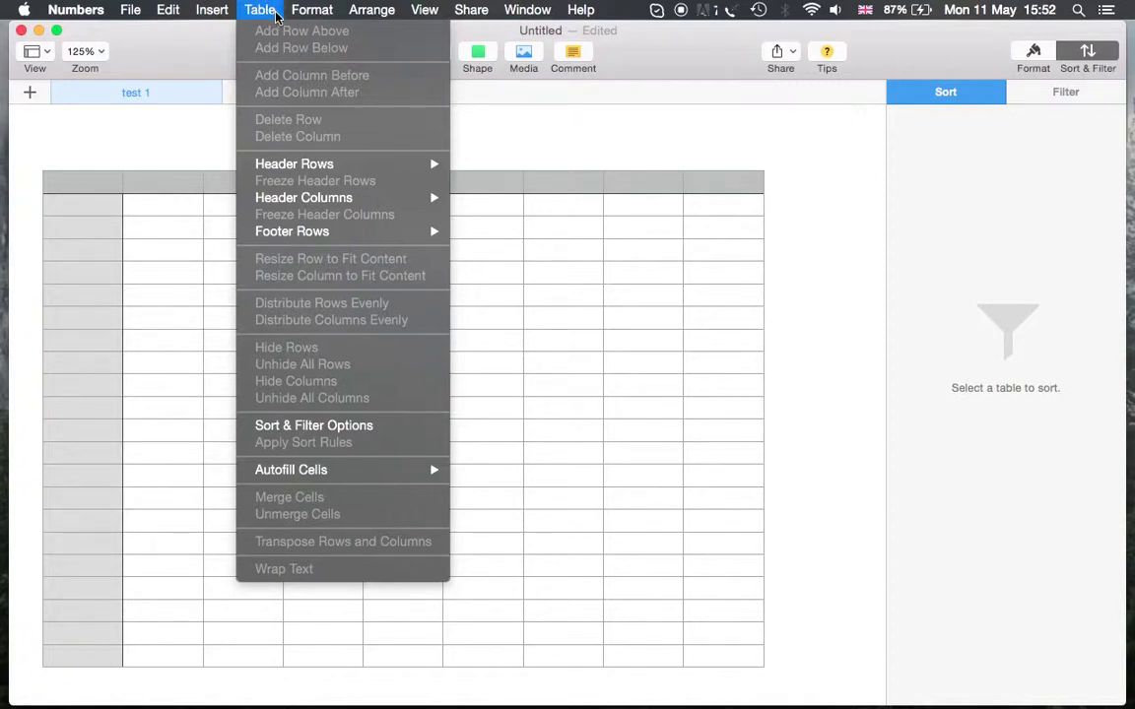
pyautogui.click(511, 360)
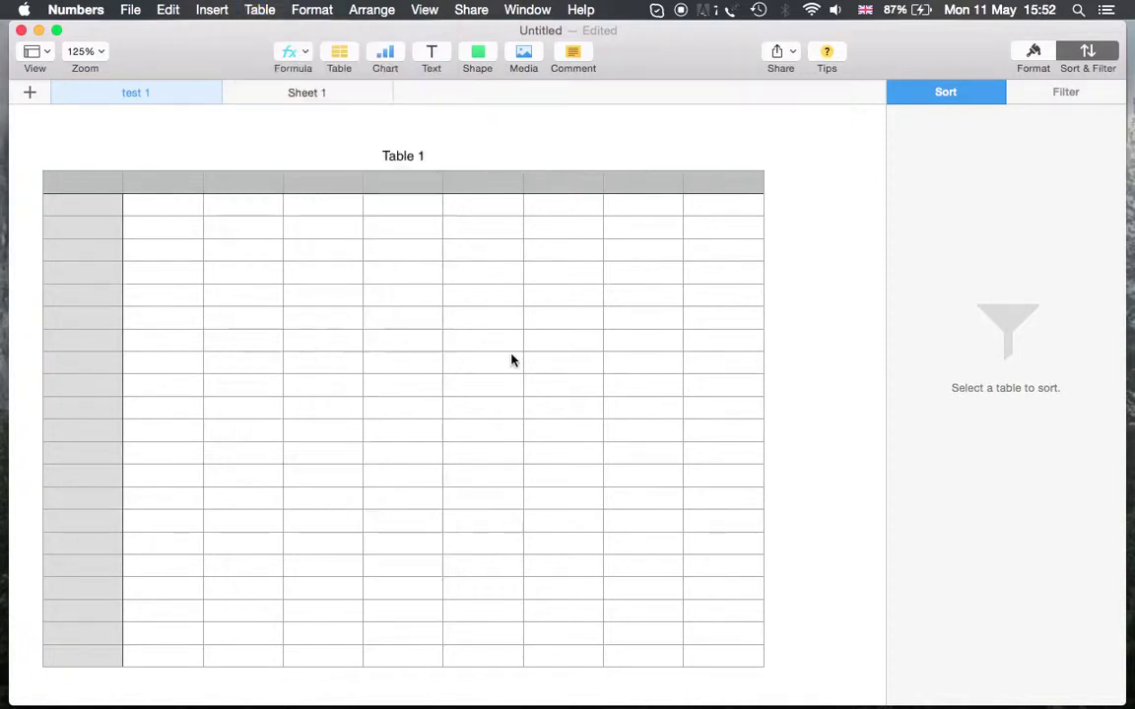
pyautogui.click(205, 272)
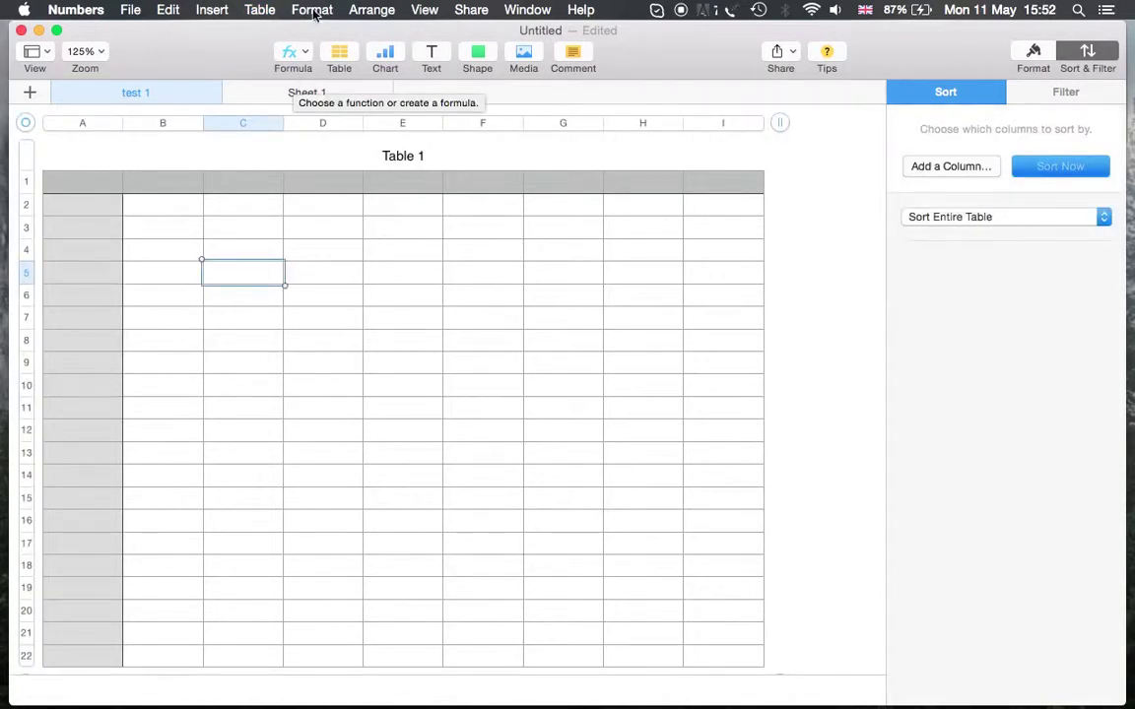
pyautogui.click(264, 10)
pyautogui.moveTo(390, 232)
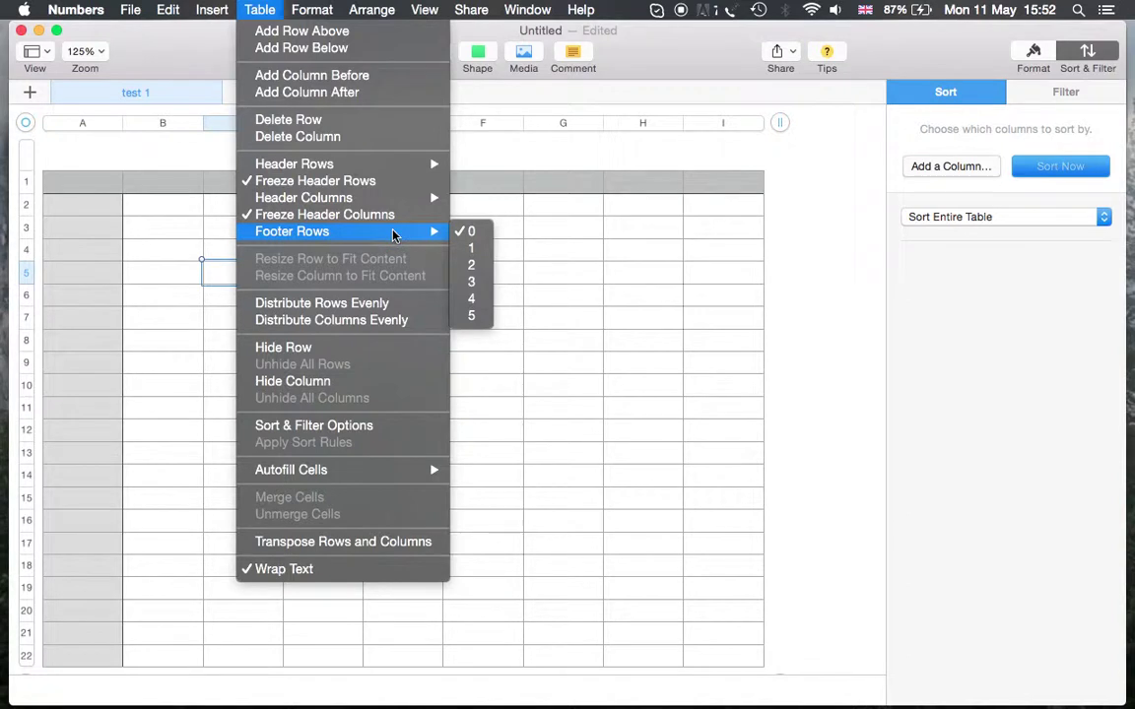
pyautogui.moveTo(362, 470)
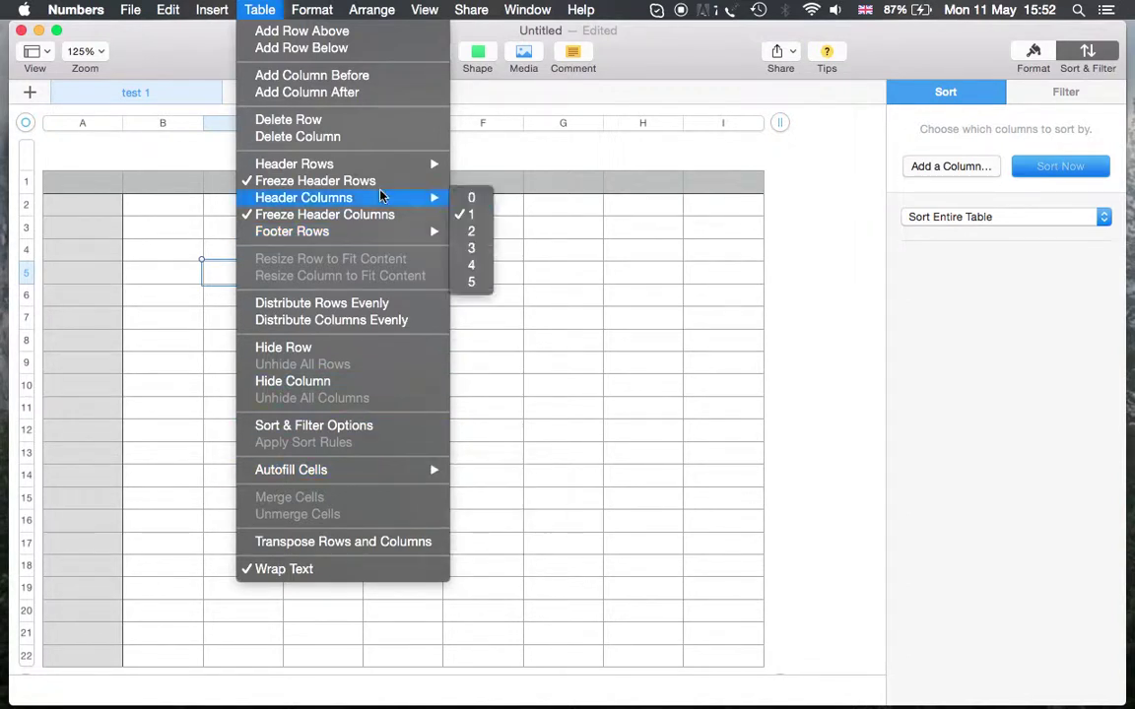
pyautogui.moveTo(313, 9)
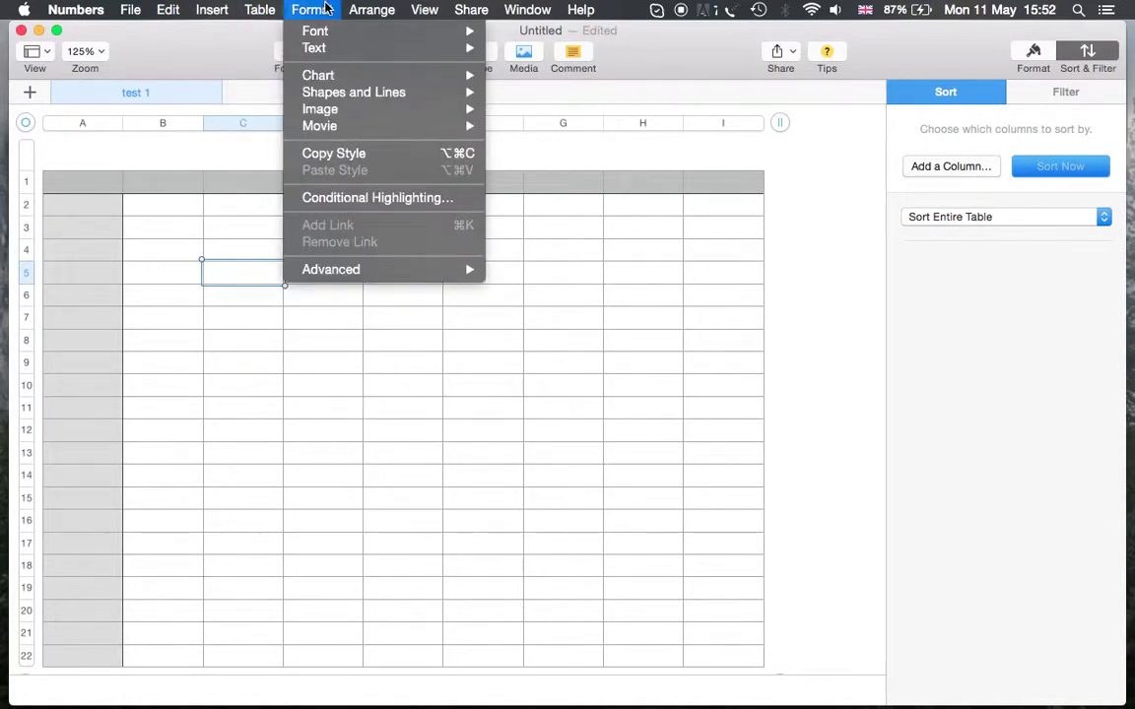
pyautogui.moveTo(374, 8)
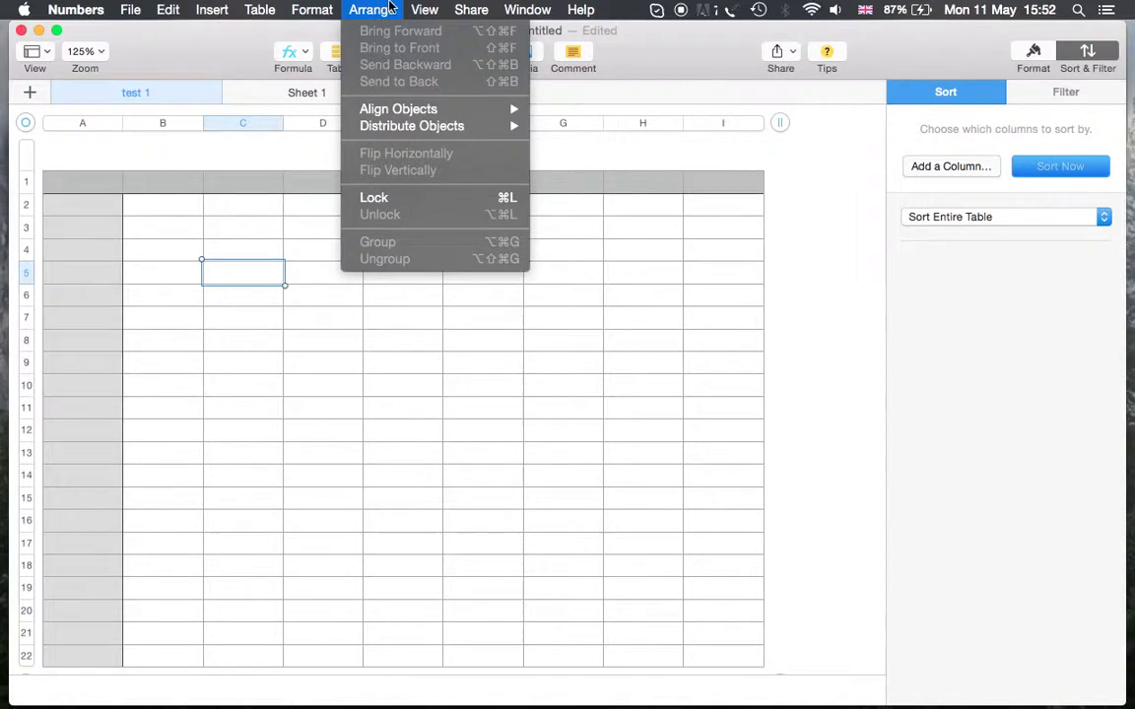
pyautogui.moveTo(430, 7)
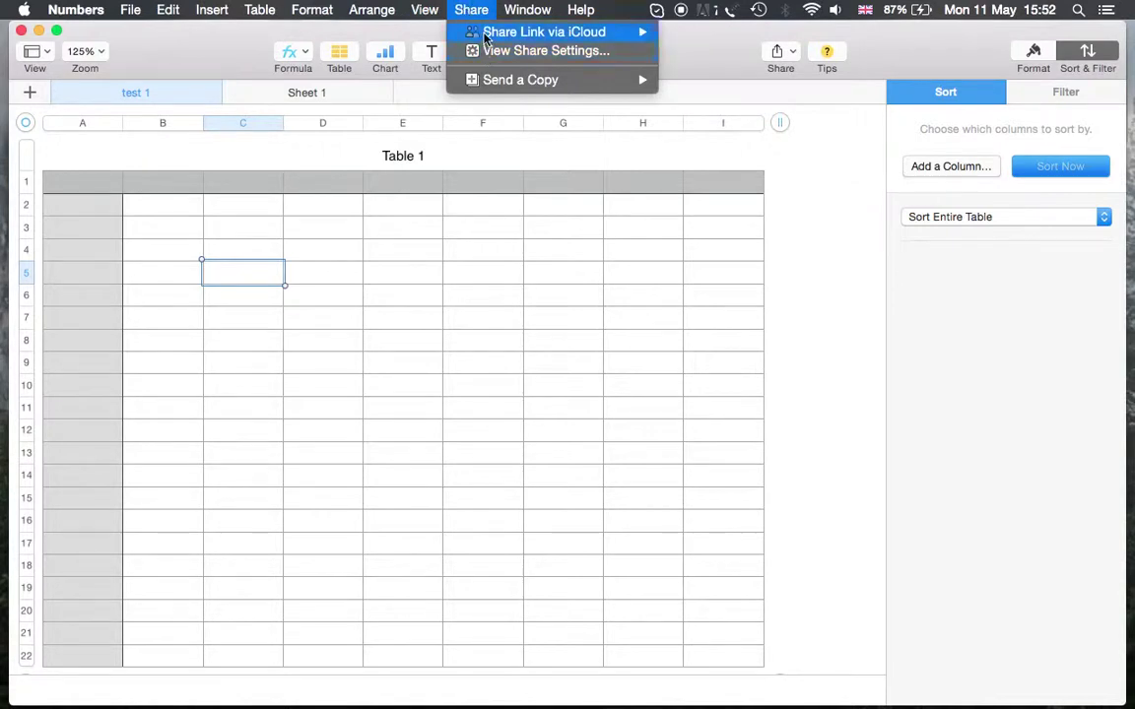
pyautogui.moveTo(484, 37)
pyautogui.moveTo(497, 79)
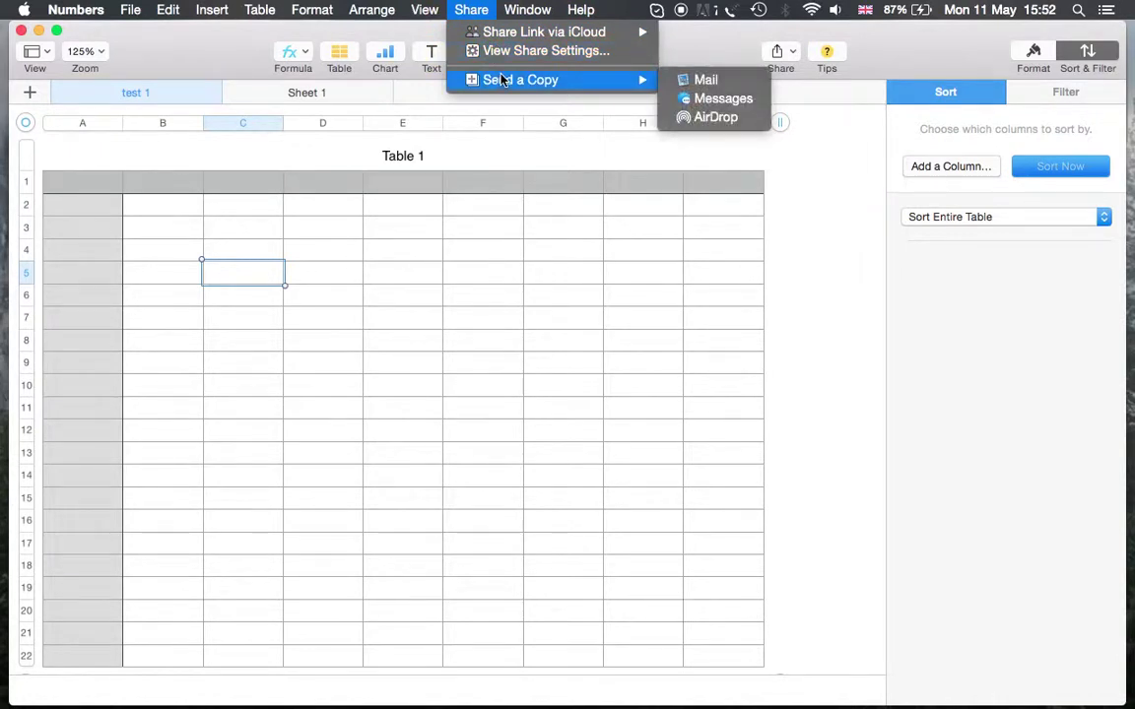
pyautogui.moveTo(547, 8)
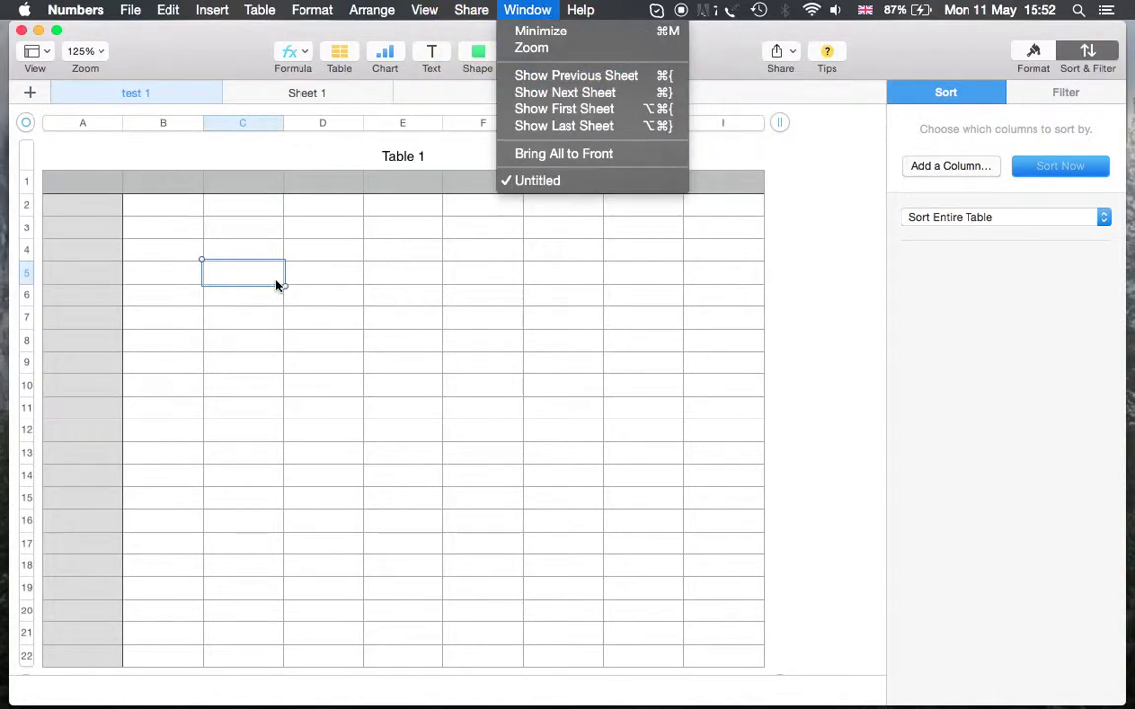
pyautogui.press('Escape')
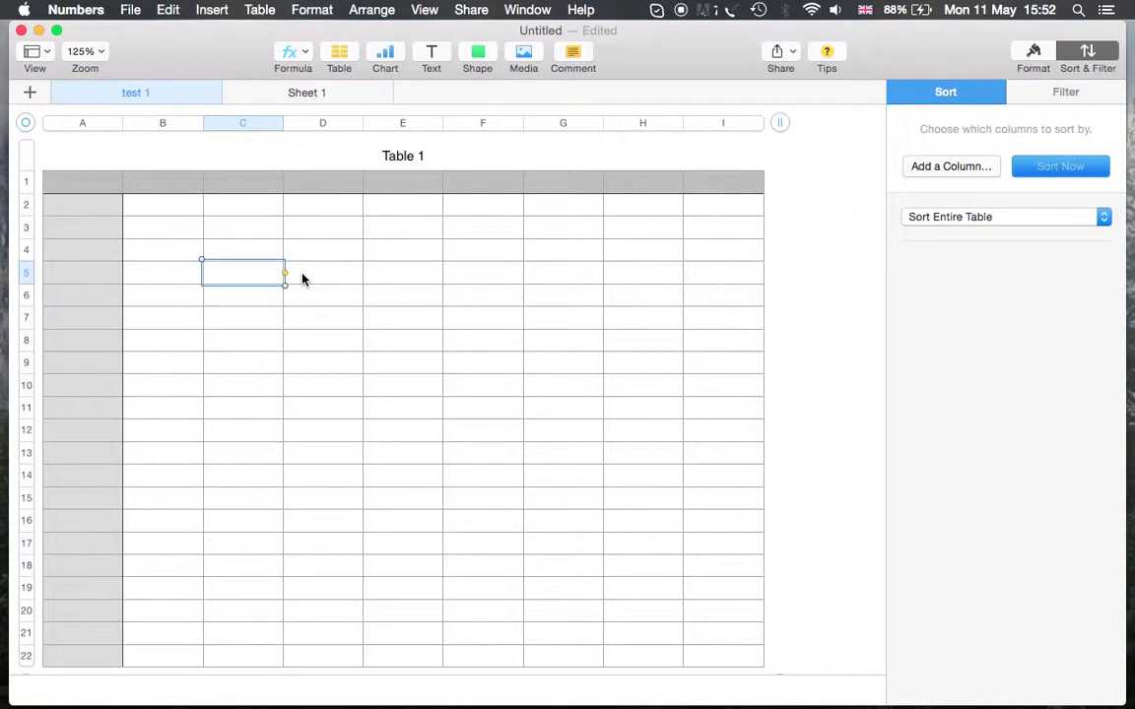
# Browse the chart gallery's 3D and 2D chart styles, then close it without inserting a chart
pyautogui.click(386, 55)
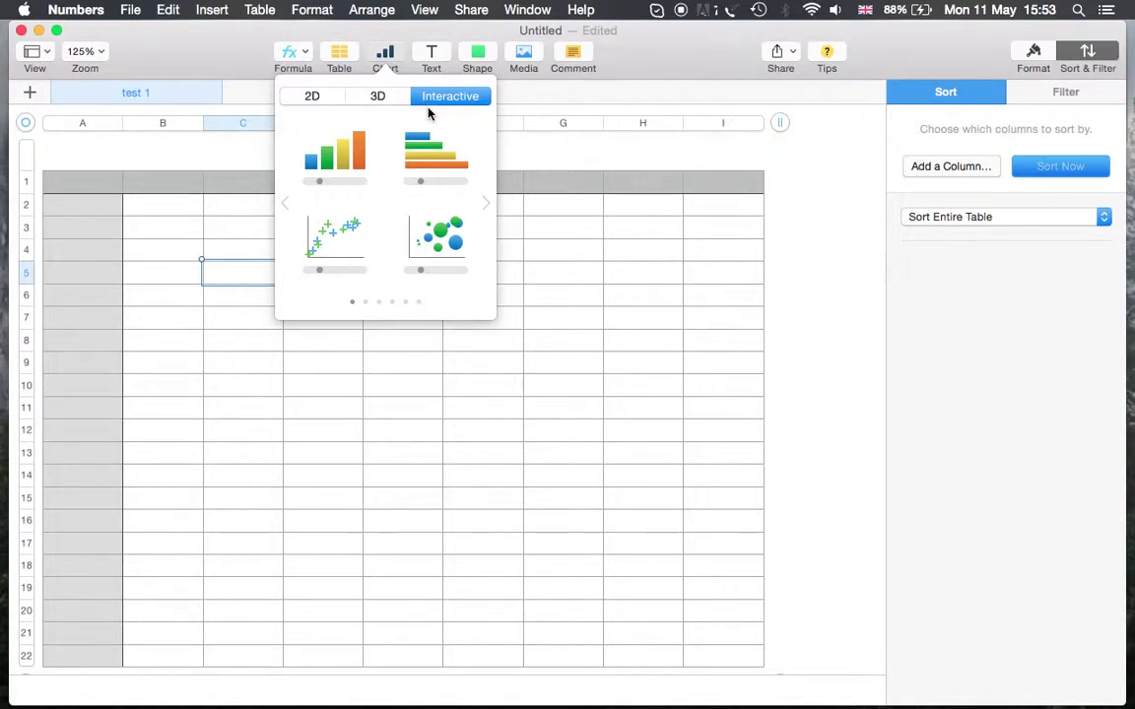
pyautogui.hscroll(2, 438, 256)
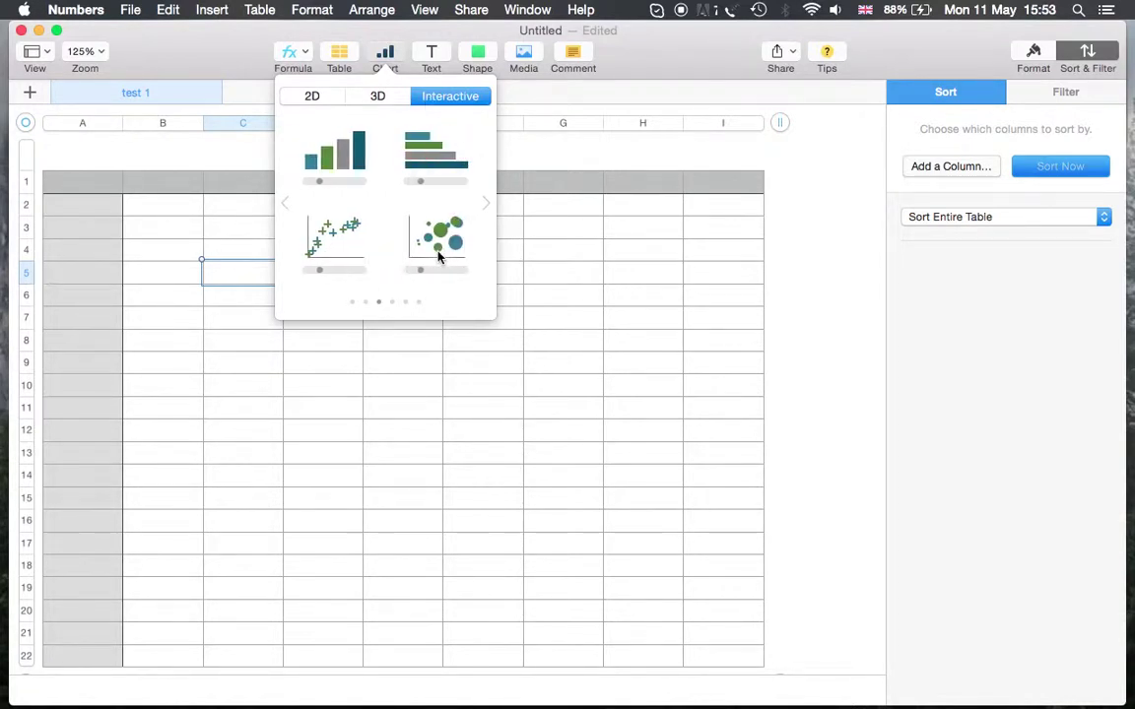
pyautogui.hscroll(2, 441, 254)
pyautogui.click(376, 99)
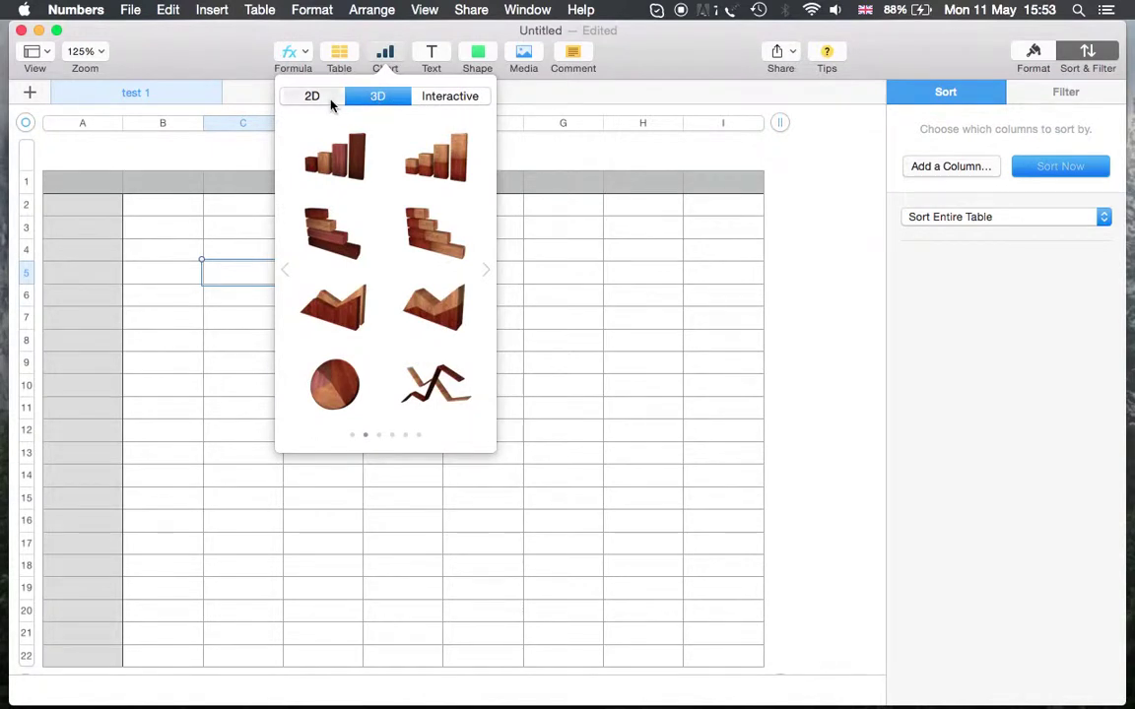
pyautogui.click(330, 103)
pyautogui.click(431, 55)
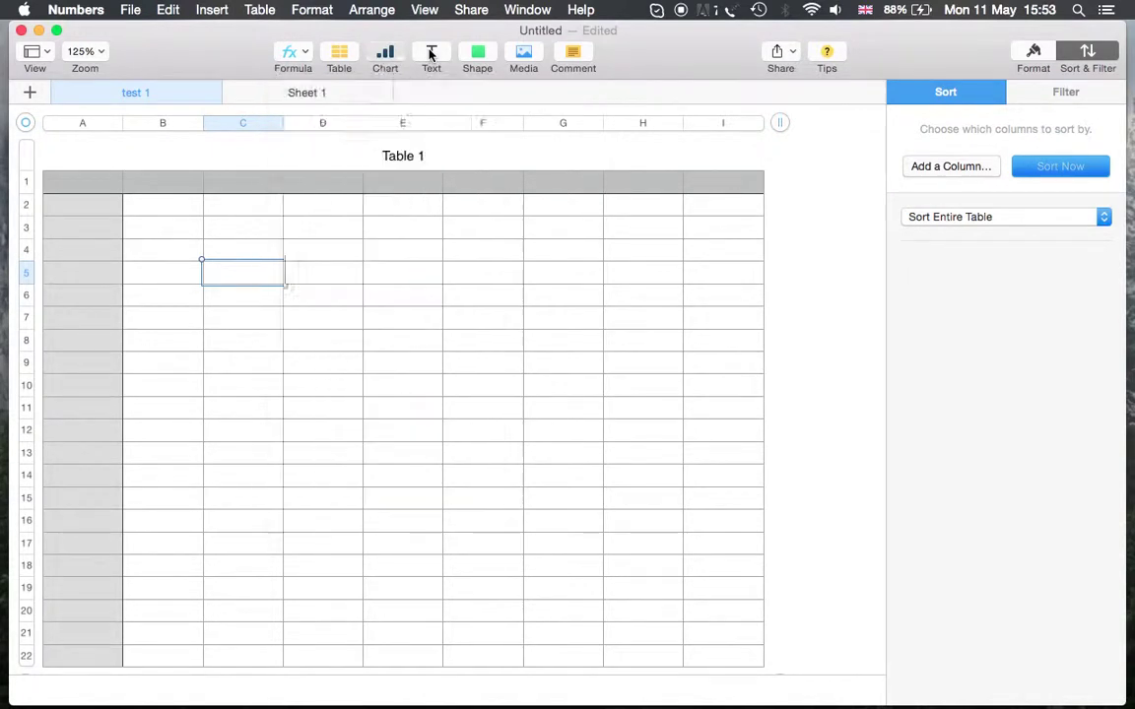
# Page through the shape gallery's colour sets and close it without adding a shape
pyautogui.click(479, 55)
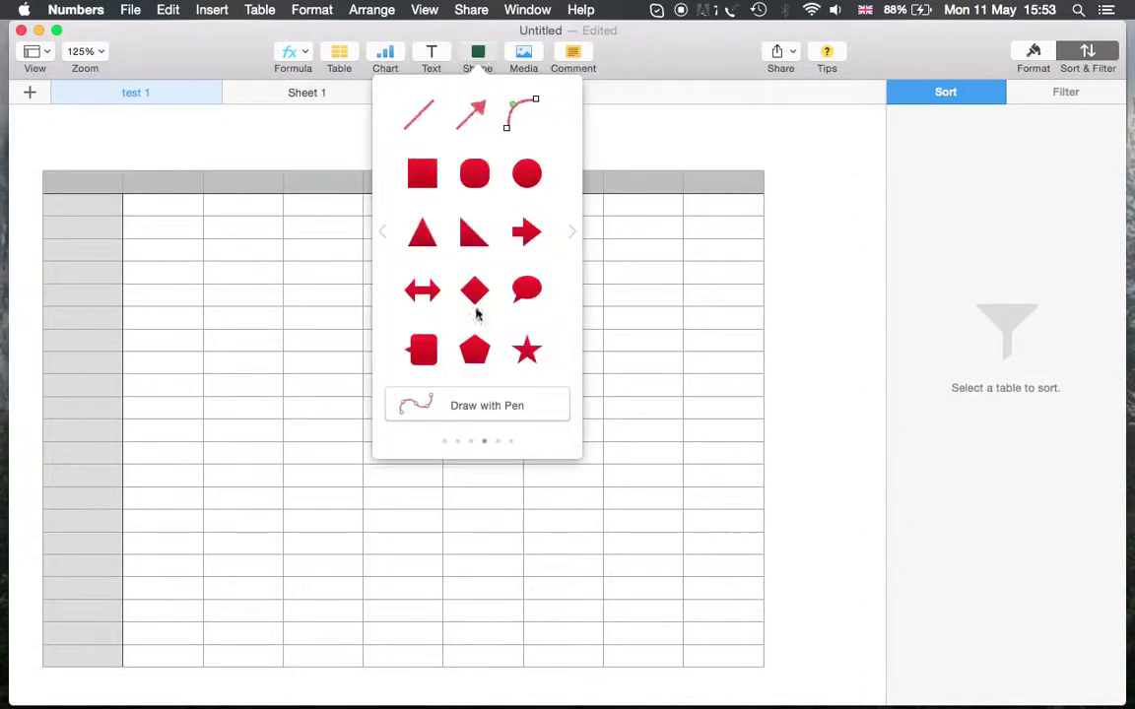
pyautogui.hscroll(3, 468, 260)
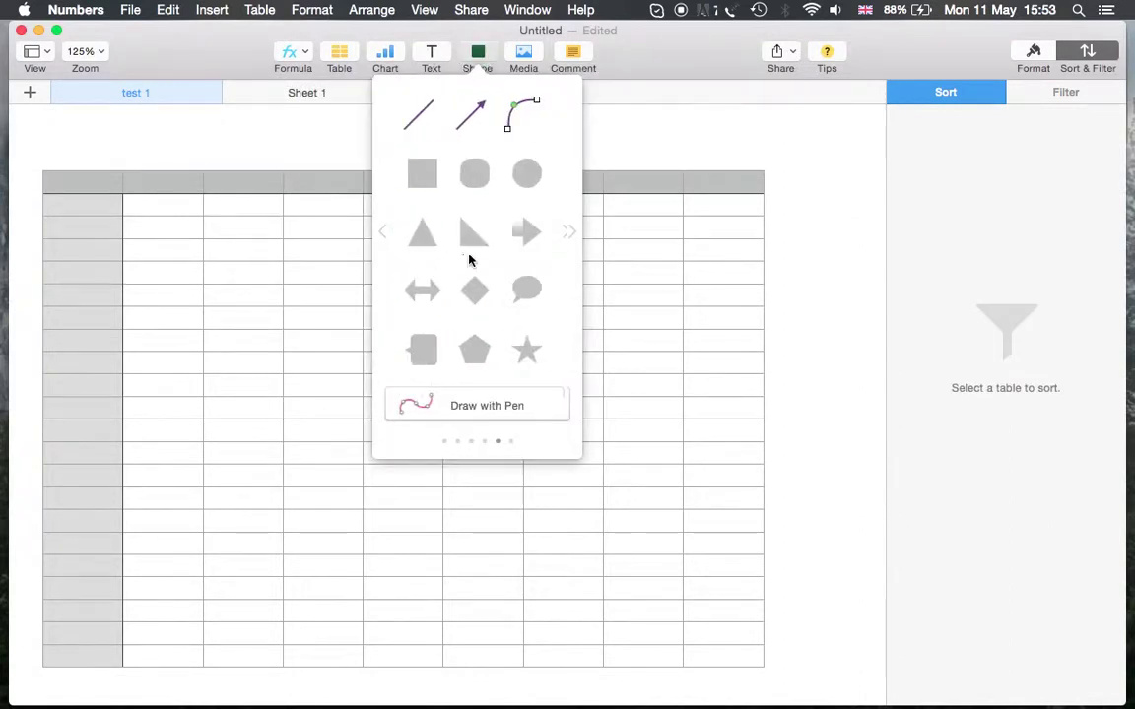
pyautogui.hscroll(-3, 469, 260)
pyautogui.hscroll(-3, 468, 260)
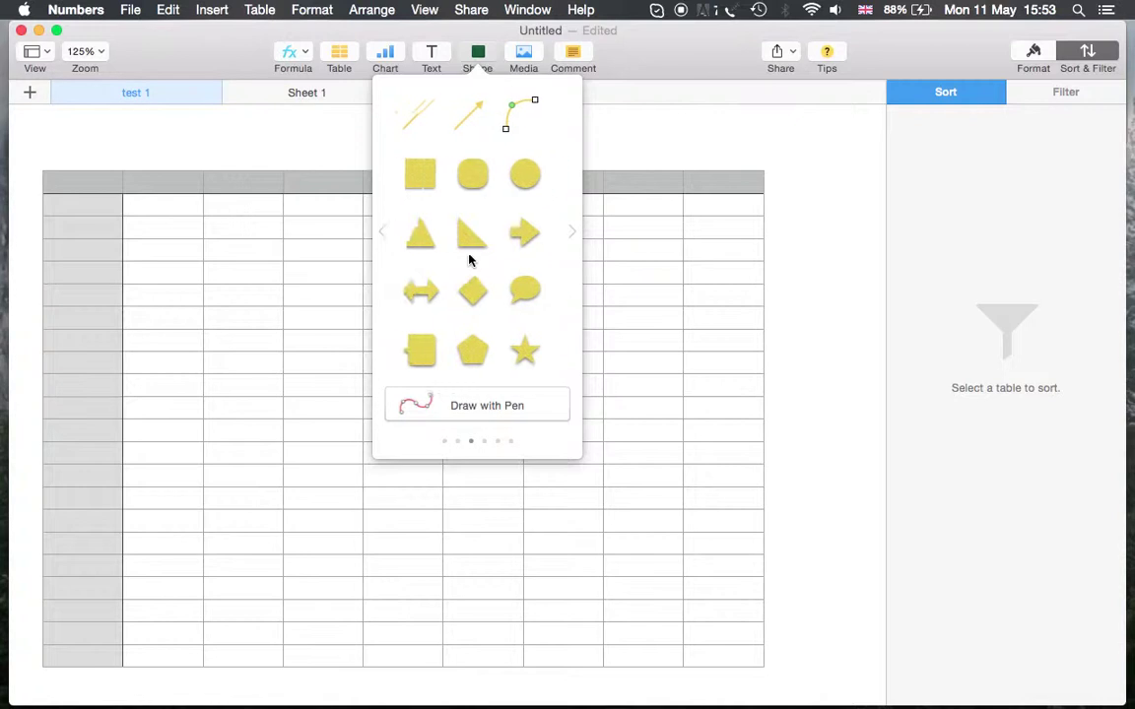
pyautogui.hscroll(-3, 469, 260)
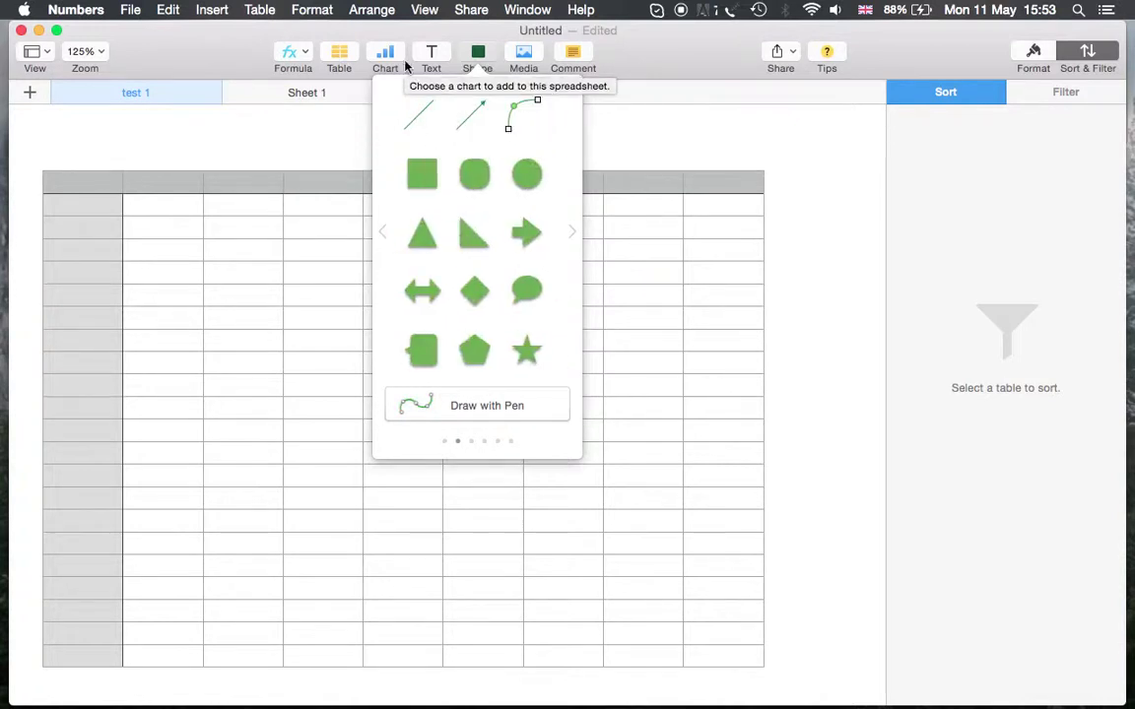
pyautogui.click(195, 63)
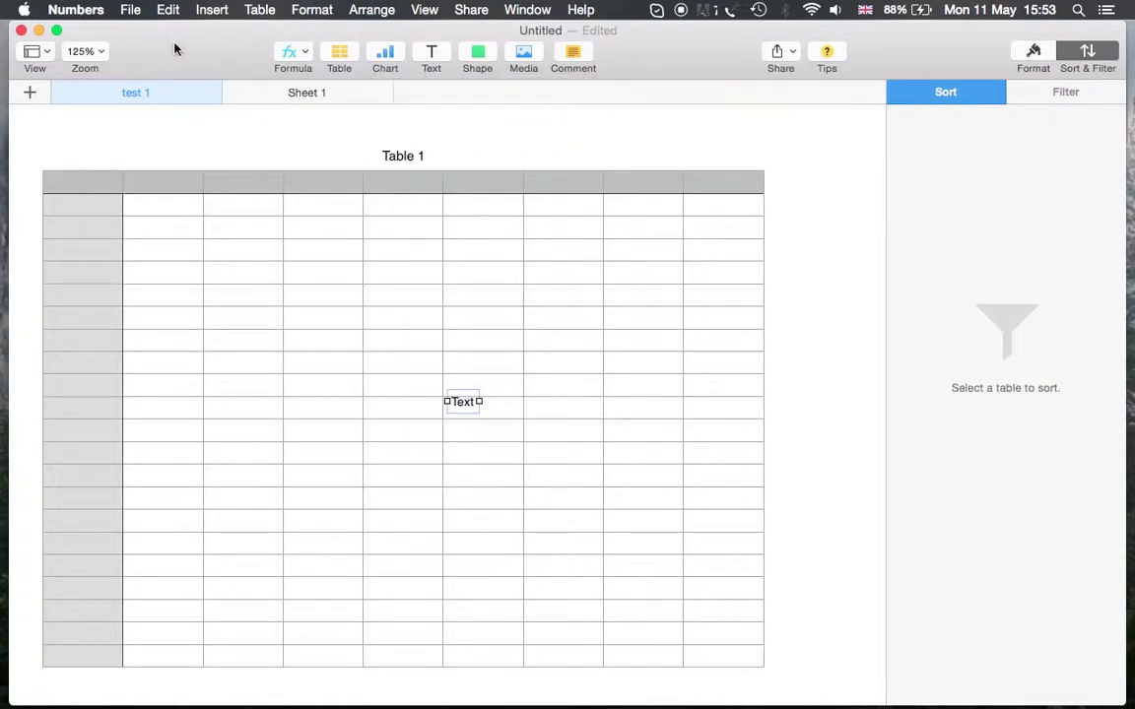
# Look through the Numbers and File menus and choose New… to bring up the template chooser
pyautogui.click(130, 10)
pyautogui.moveTo(46, 11)
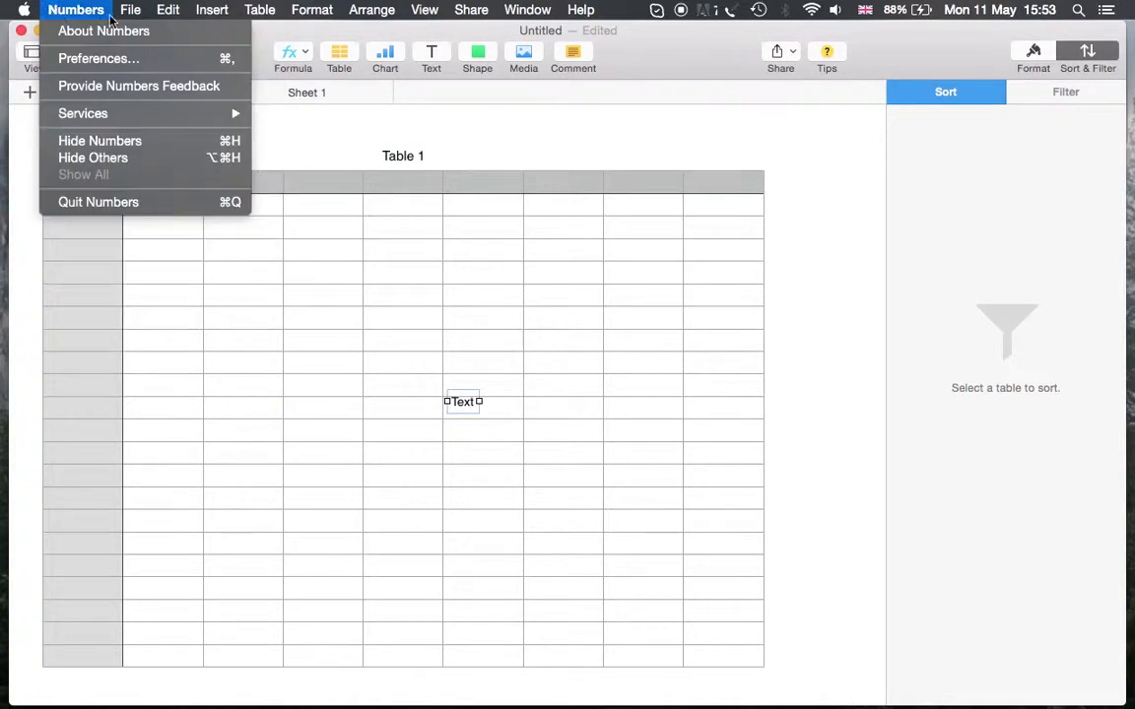
pyautogui.moveTo(130, 10)
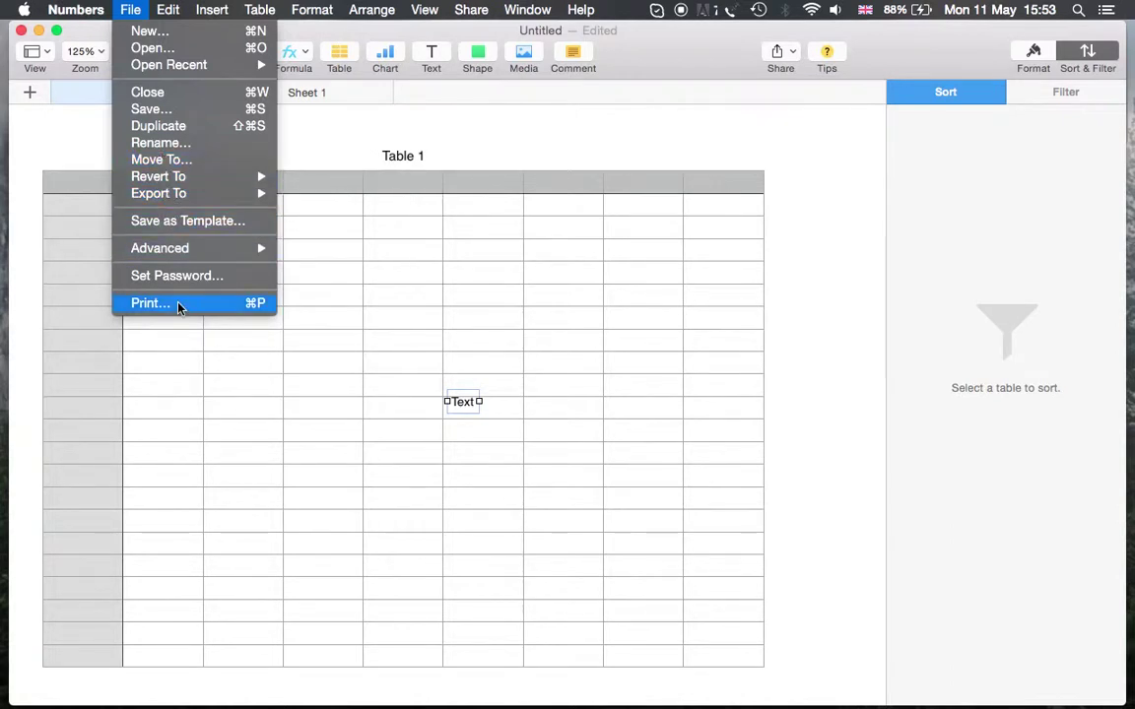
pyautogui.moveTo(95, 12)
pyautogui.click(159, 37)
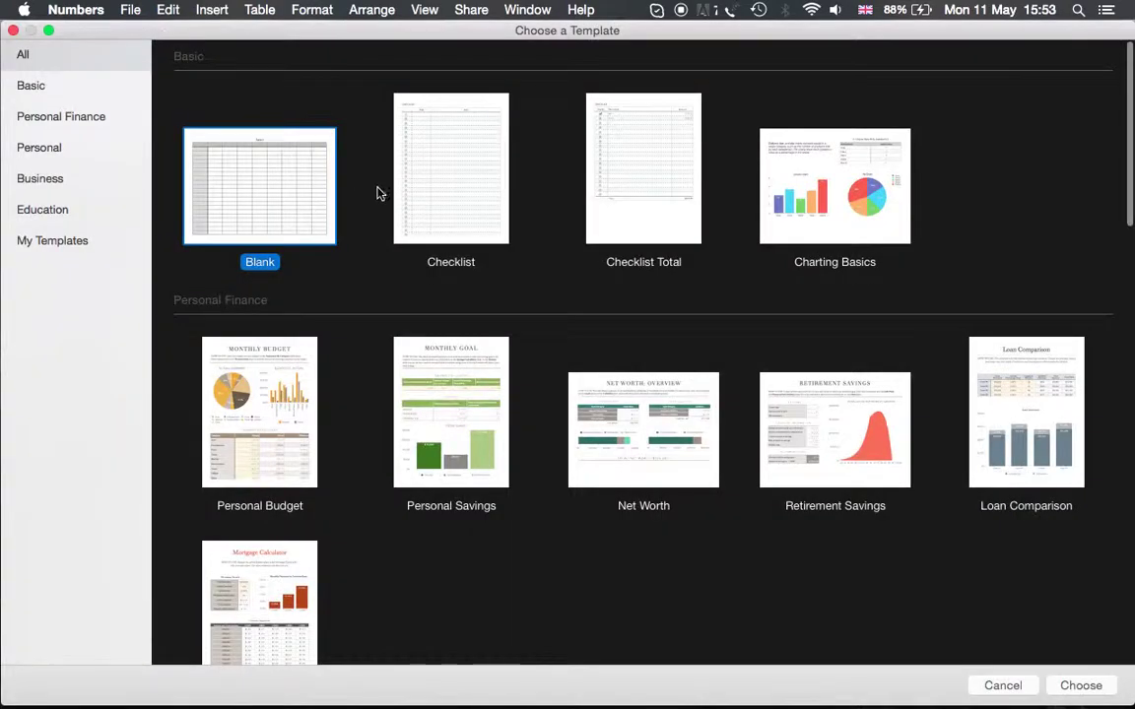
# Create a new document from the Checklist template and tick the tasks in rows 2 and 3
pyautogui.doubleClick(442, 216)
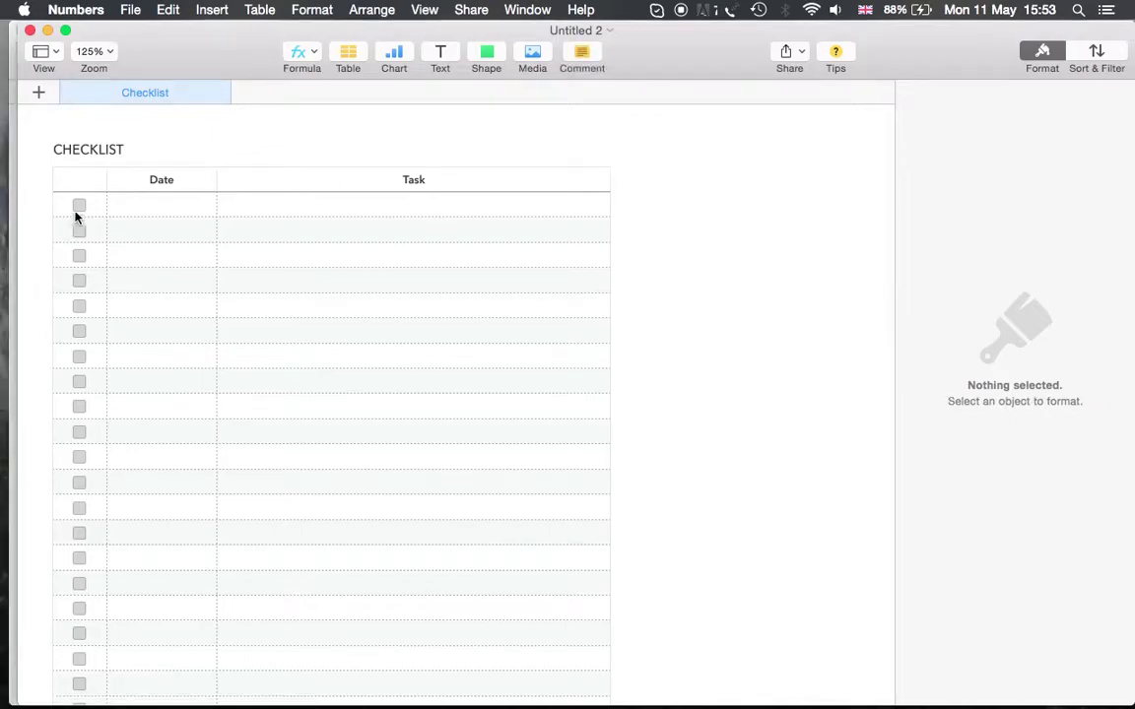
pyautogui.click(78, 209)
pyautogui.click(103, 240)
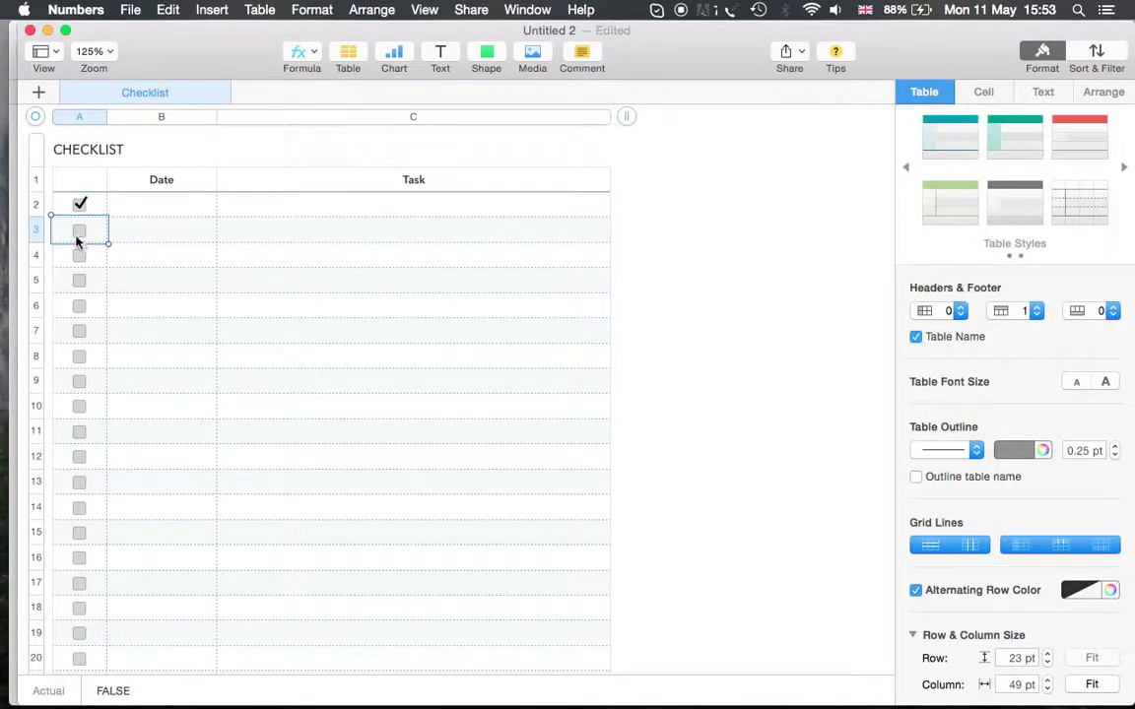
pyautogui.click(79, 229)
# Enter the date 12/2/2015 in cell B2, removing a stray letter from the Task cell
pyautogui.click(155, 204)
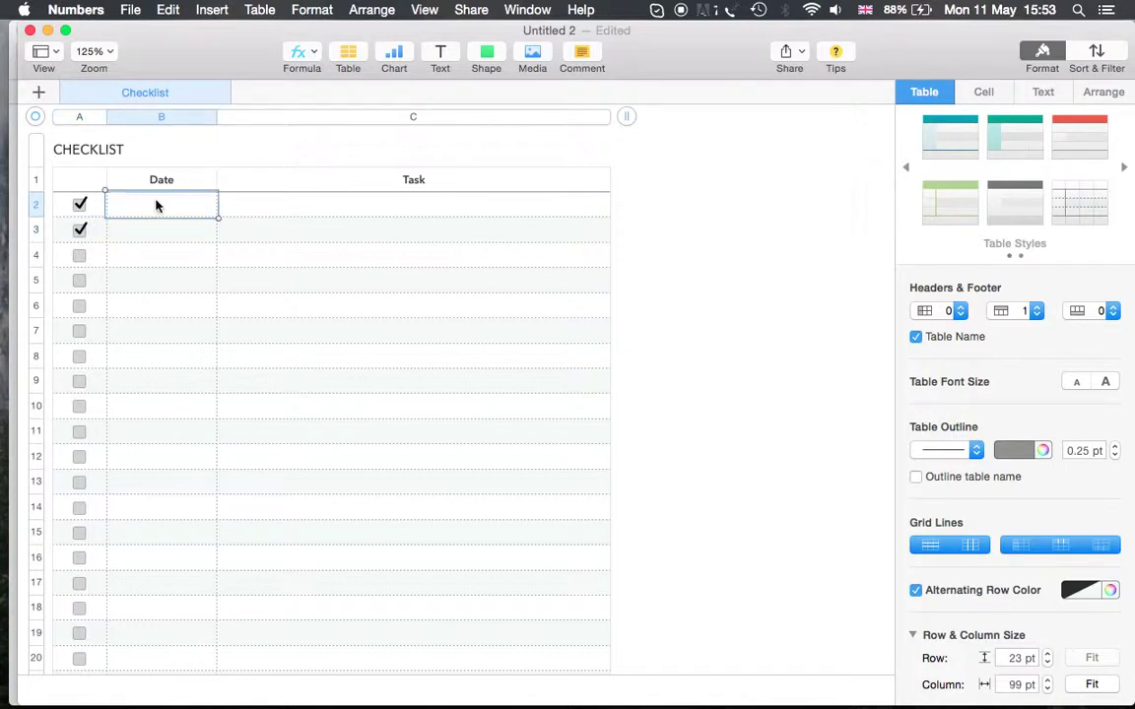
pyautogui.write('t')
pyautogui.press('Tab')
pyautogui.write('q')
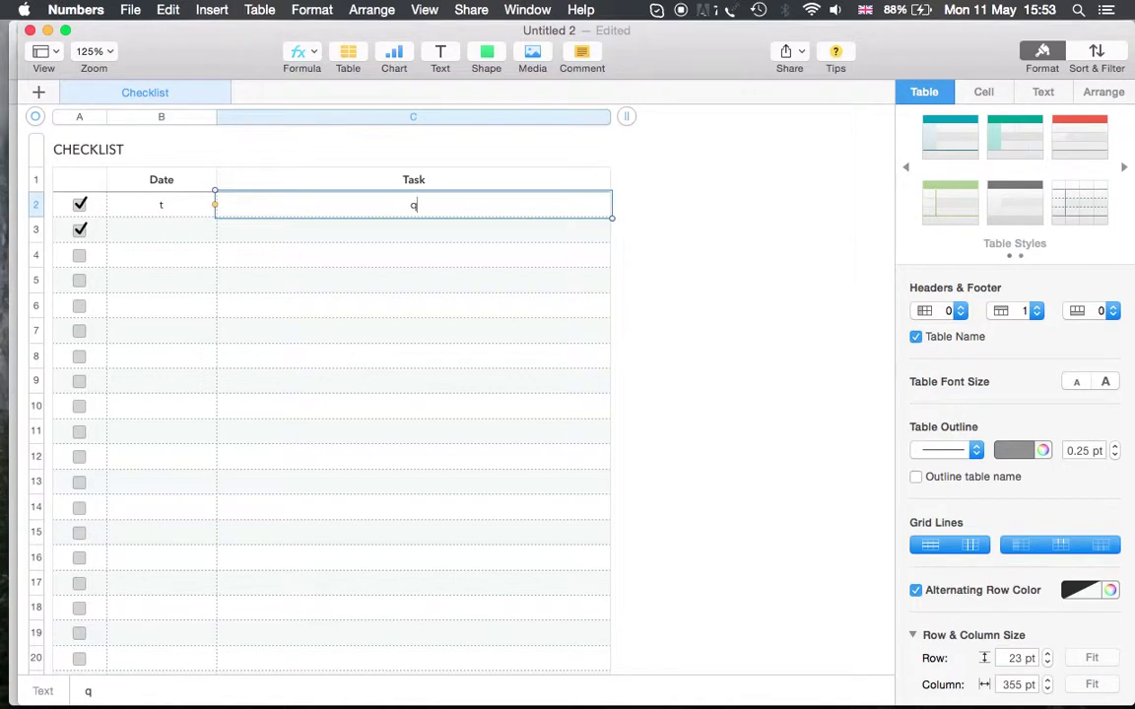
pyautogui.press('BackSpace')
pyautogui.click(169, 201)
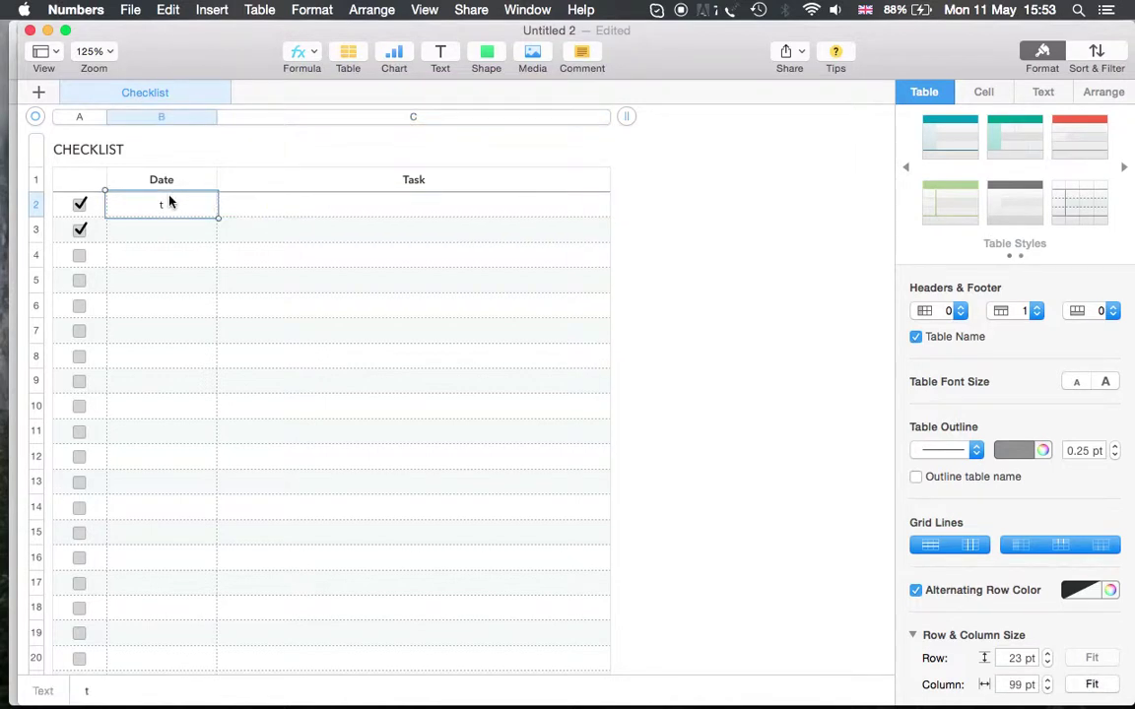
pyautogui.write('12/')
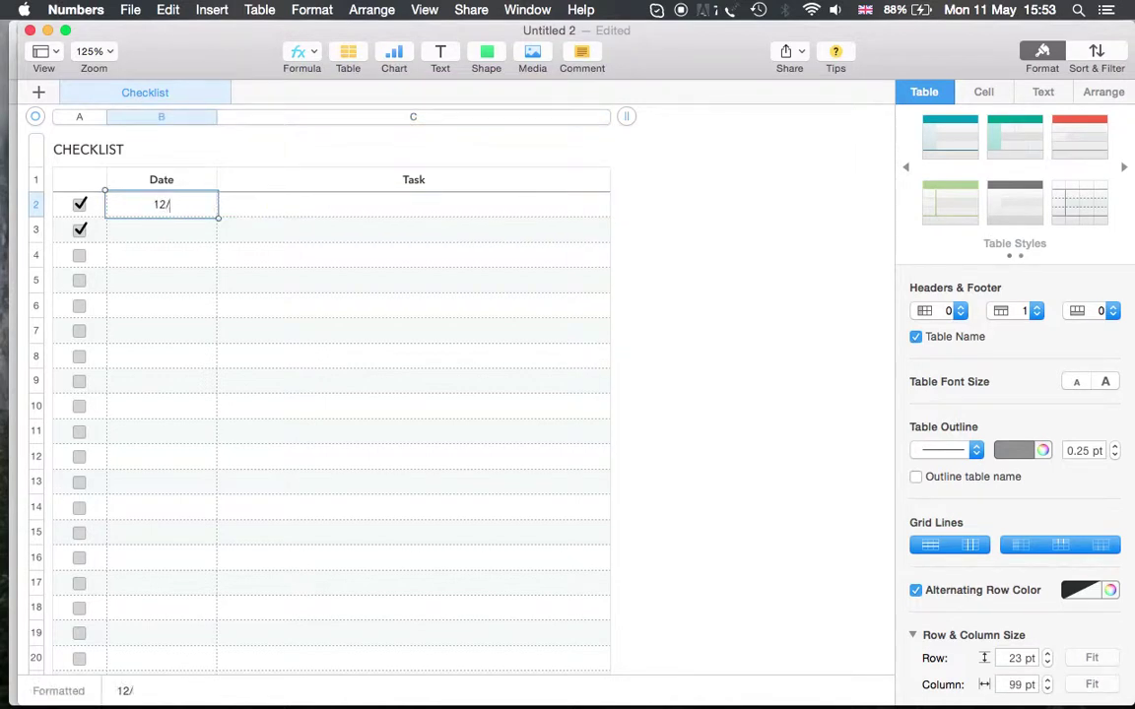
pyautogui.write('2/2015')
pyautogui.press('Return')
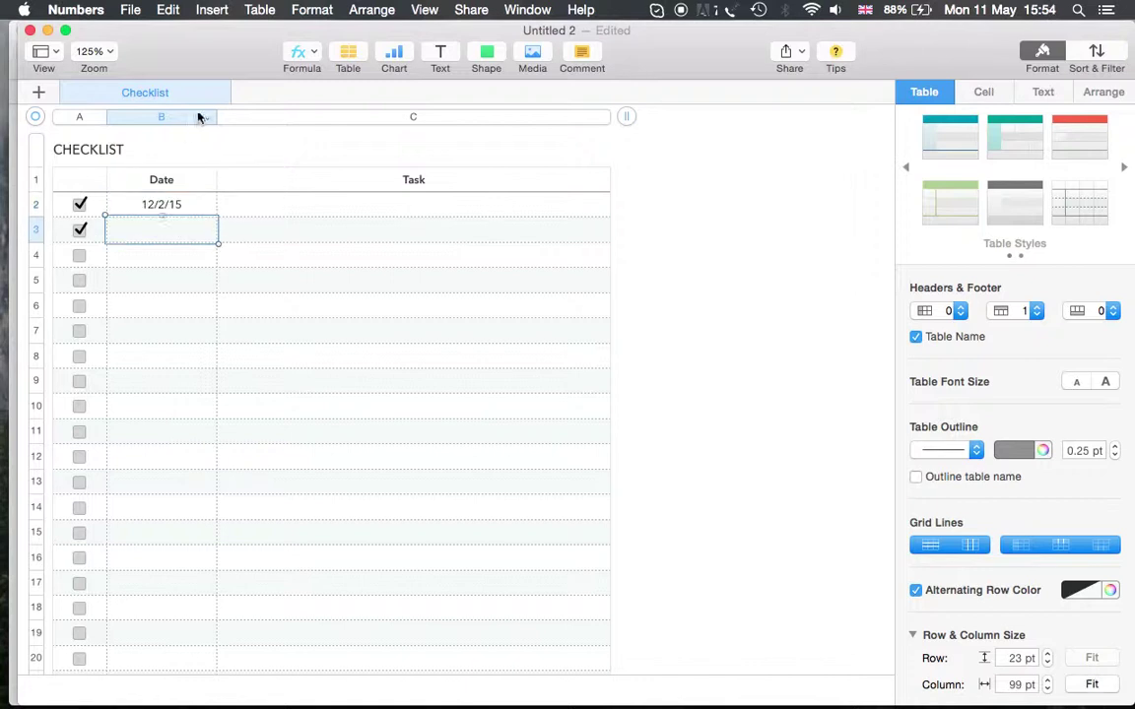
# Tick the task in row 4 as done
pyautogui.click(312, 186)
pyautogui.click(317, 213)
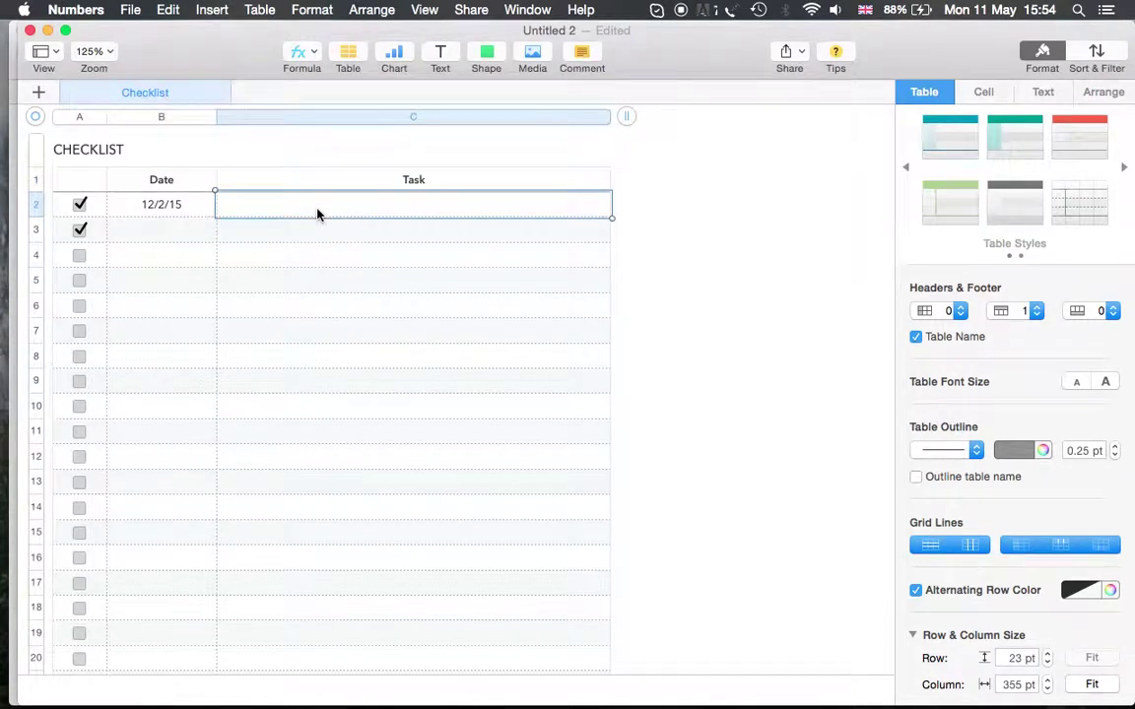
pyautogui.scroll(-10, 317, 214)
pyautogui.scroll(12, 317, 214)
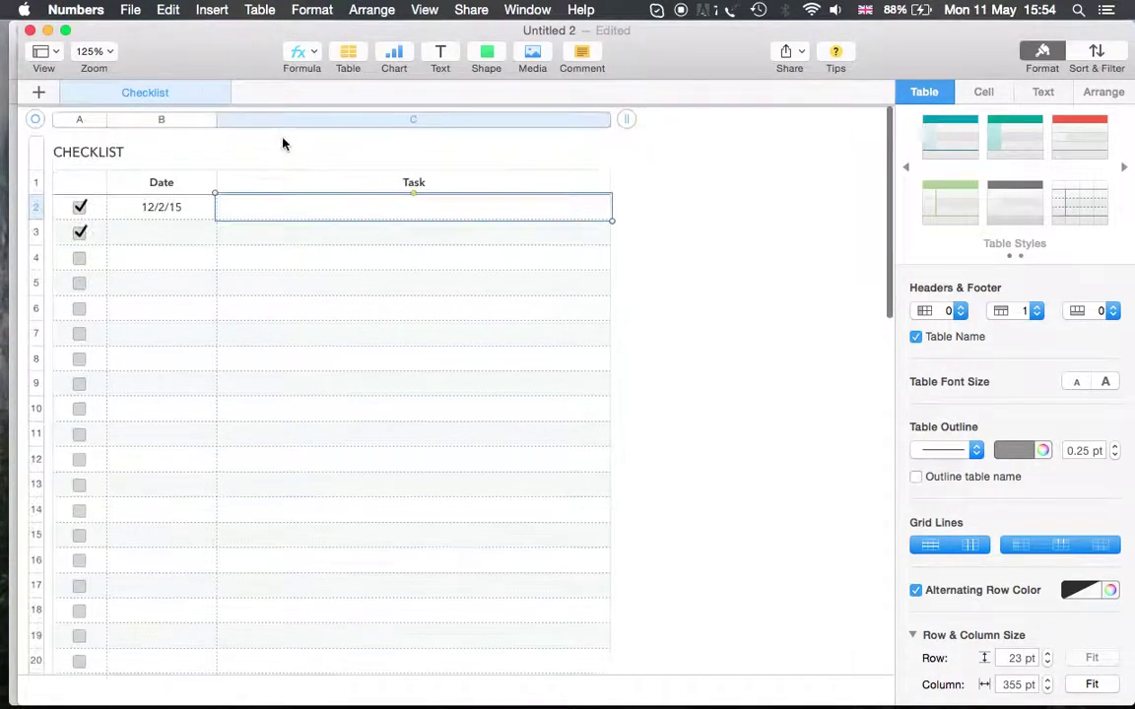
pyautogui.click(78, 257)
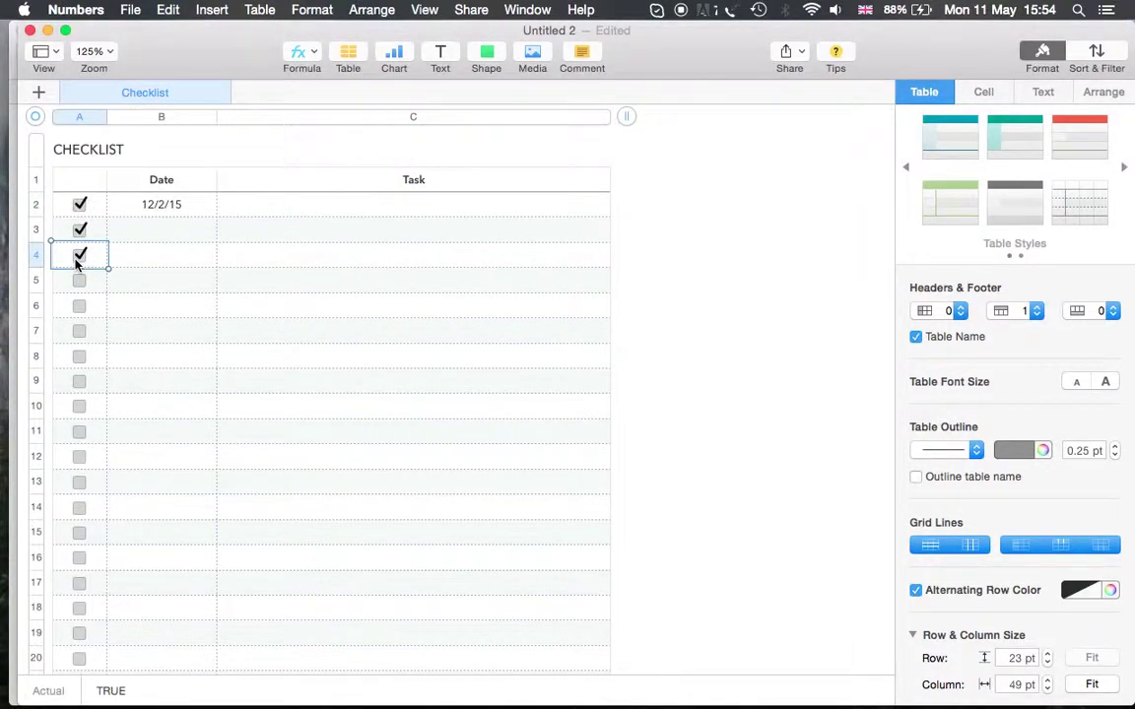
# Start a new document from the Charting Basics template
pyautogui.click(130, 10)
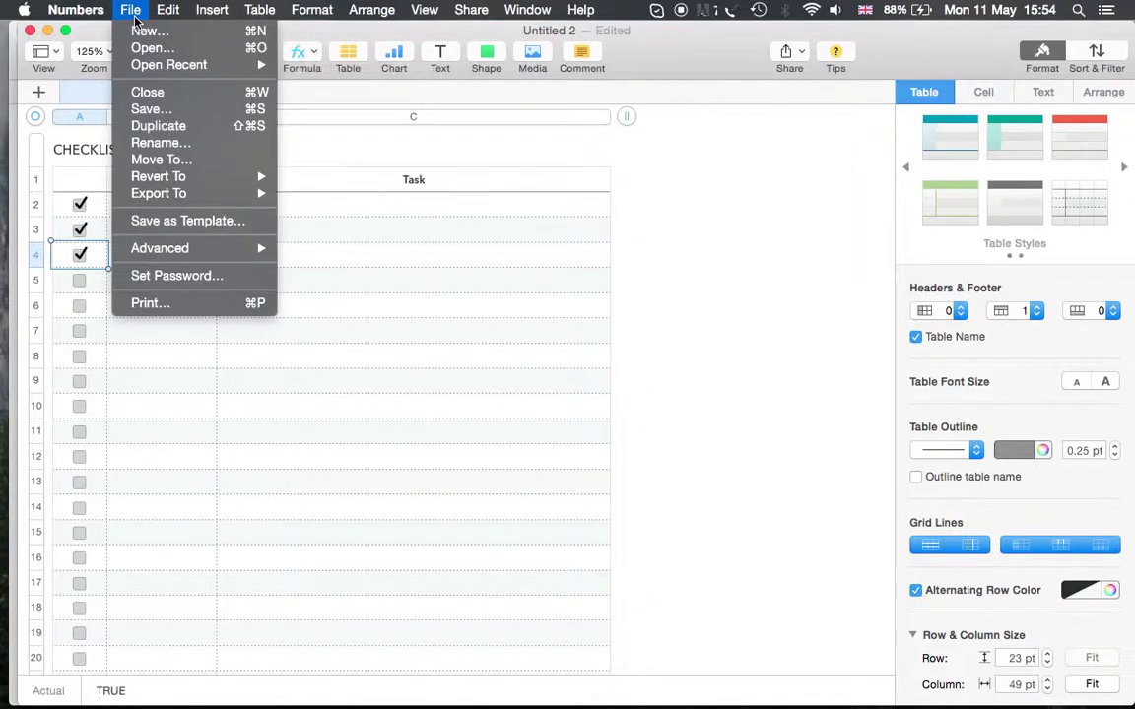
pyautogui.click(148, 31)
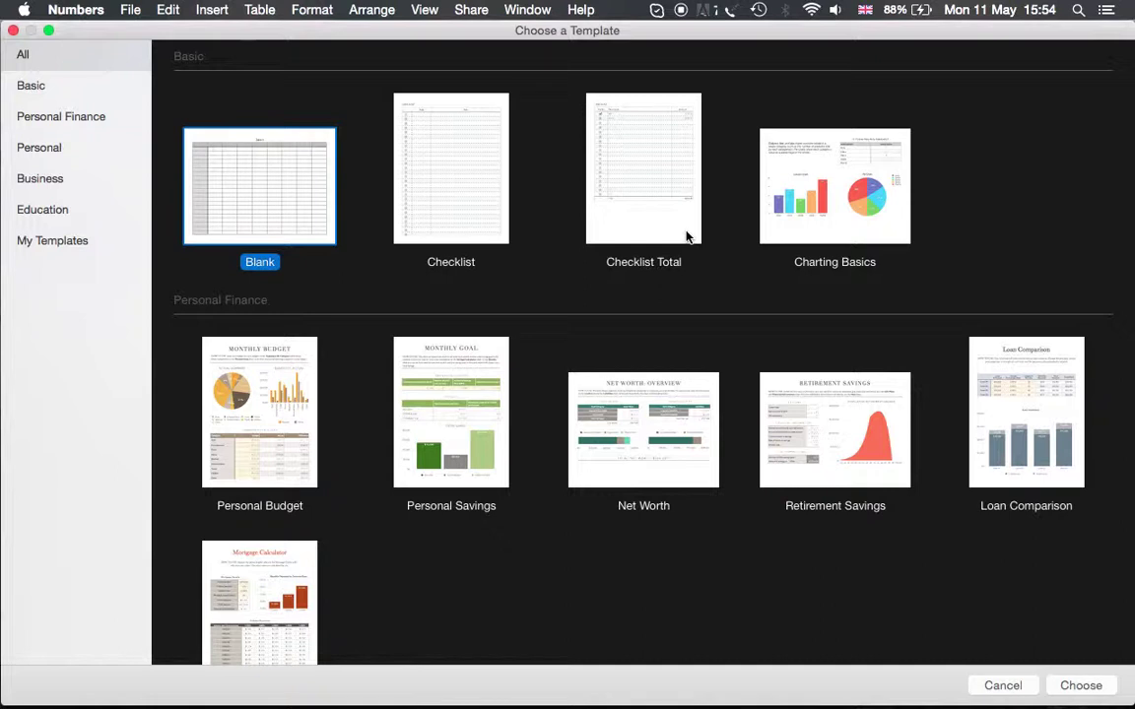
pyautogui.scroll(-1, 687, 236)
pyautogui.doubleClick(877, 178)
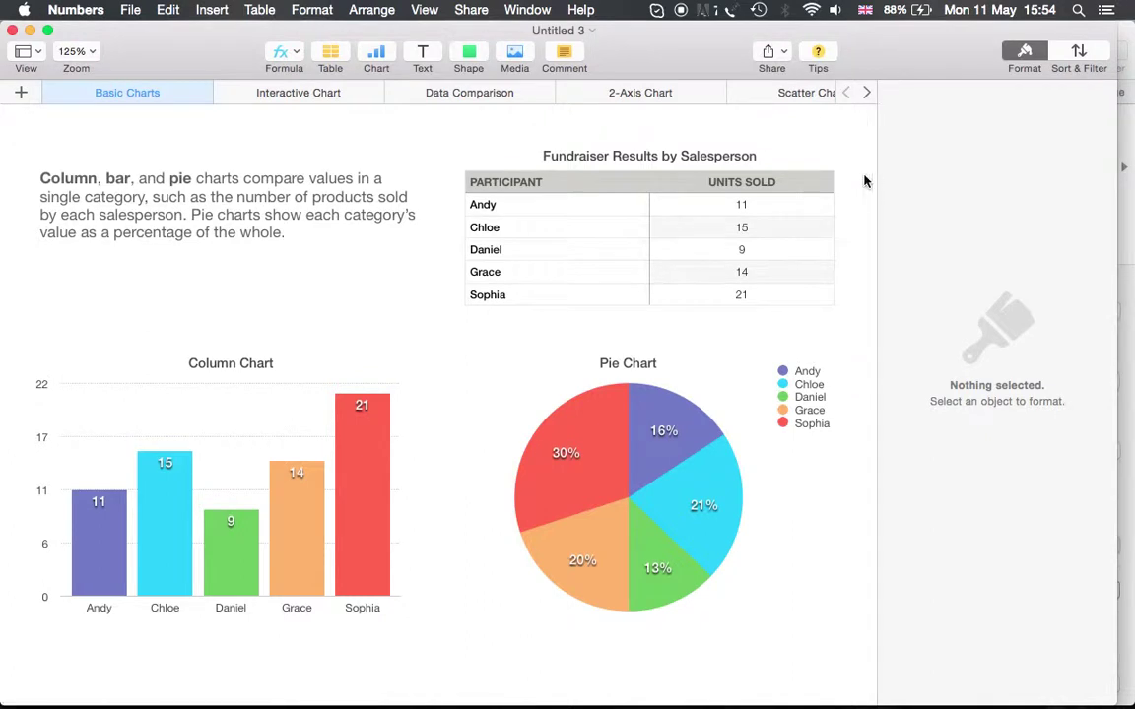
pyautogui.scroll(-10, 467, 261)
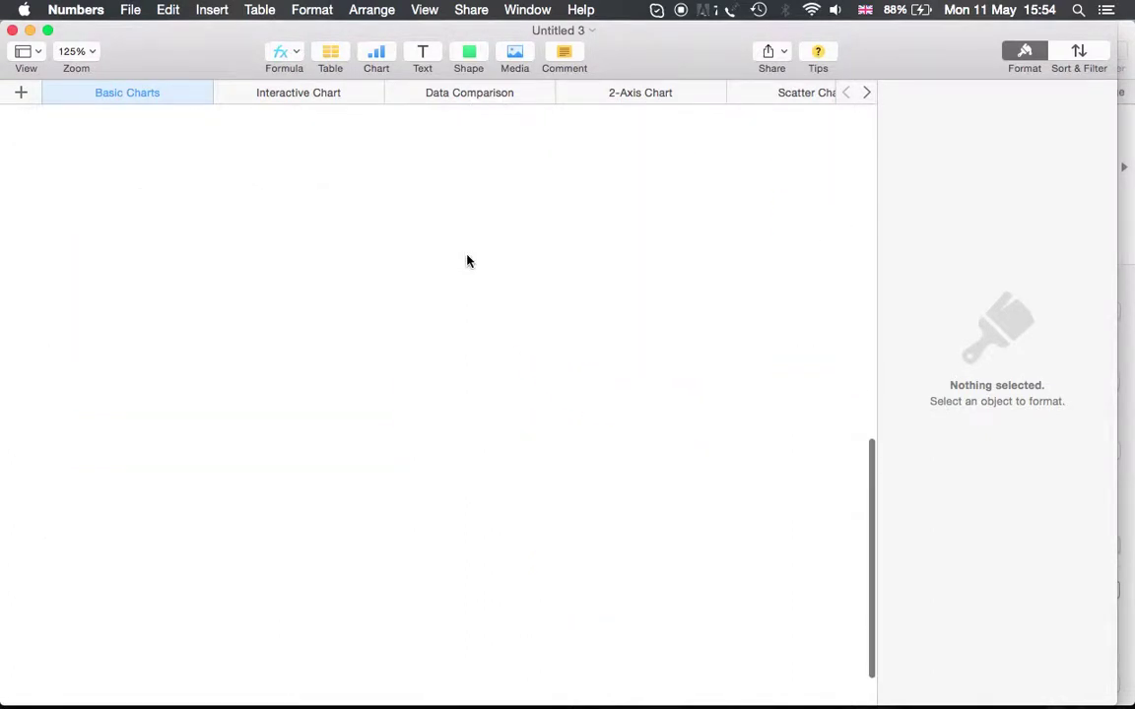
pyautogui.scroll(10, 468, 261)
# On the Interactive Chart sheet, step the chart through 2013–2015, back to 2012, ending on 2015
pyautogui.click(351, 95)
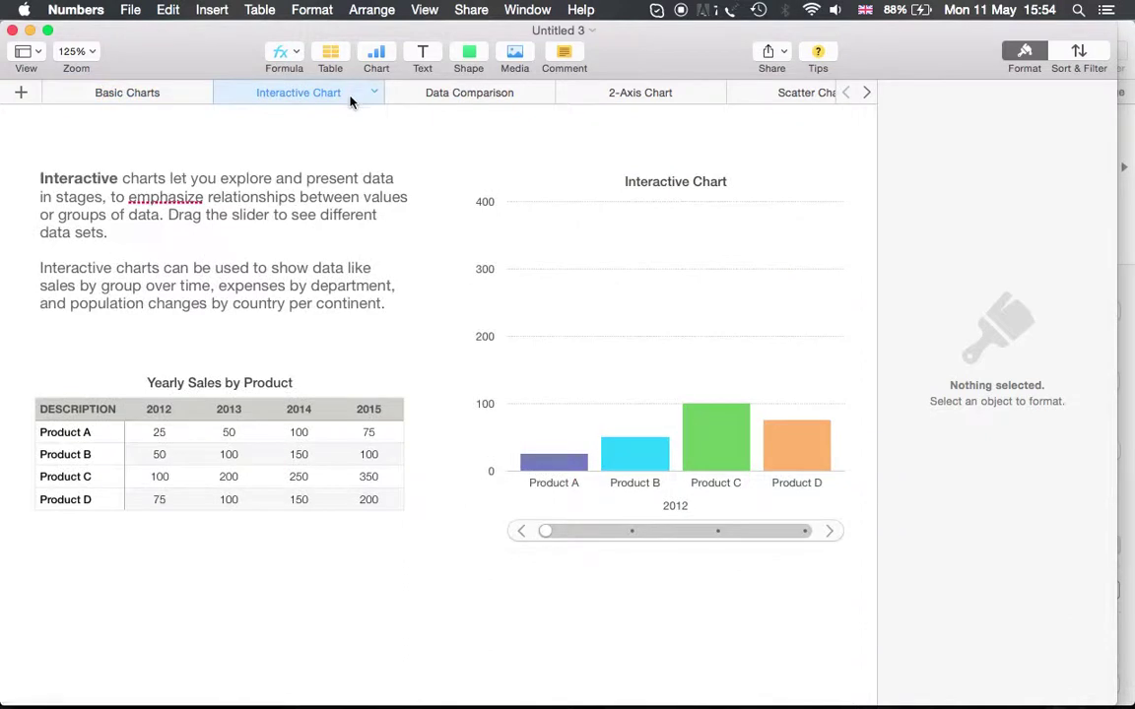
pyautogui.click(626, 531)
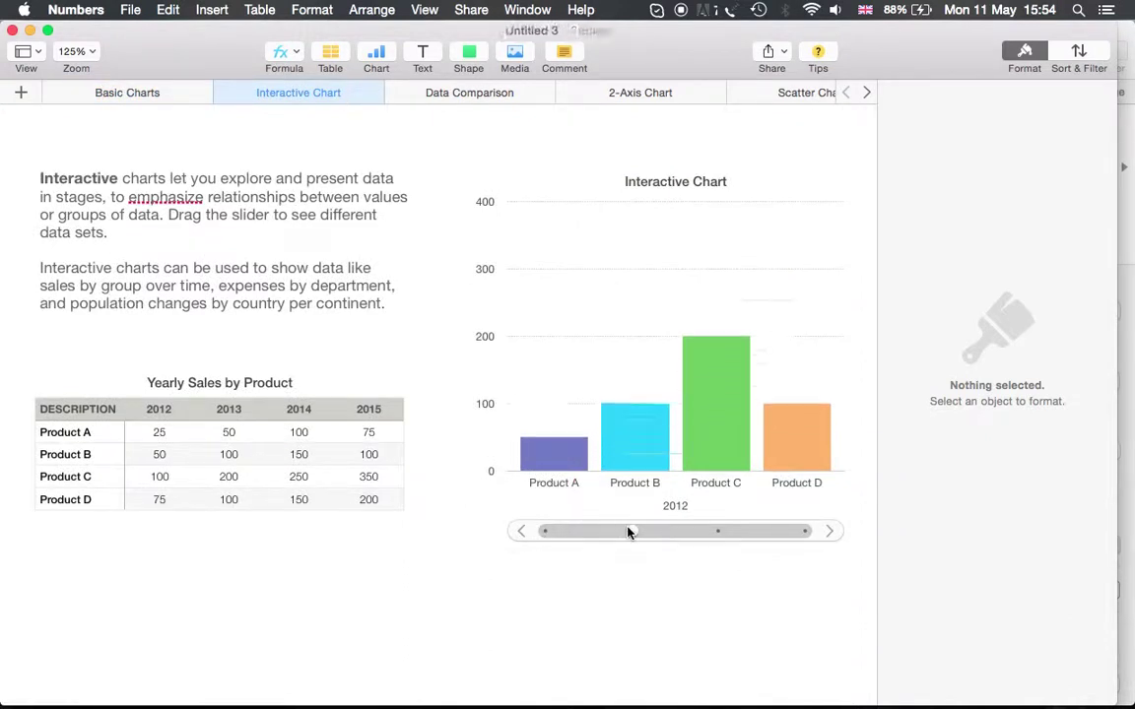
pyautogui.click(718, 532)
pyautogui.click(806, 532)
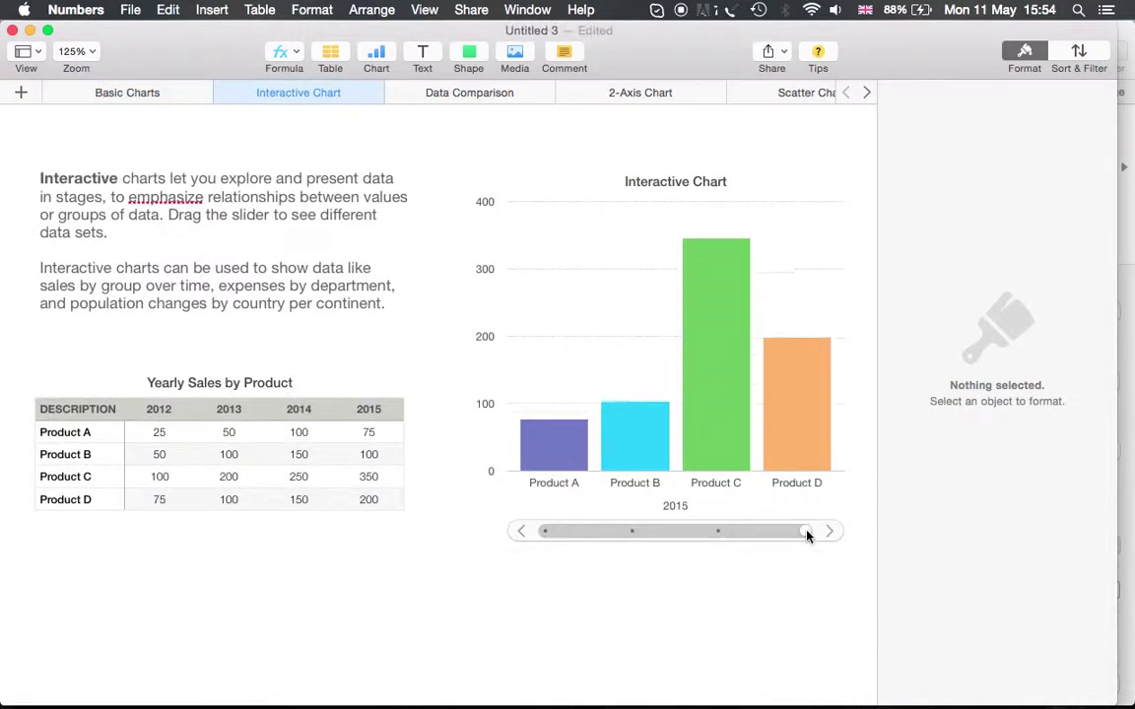
pyautogui.click(712, 534)
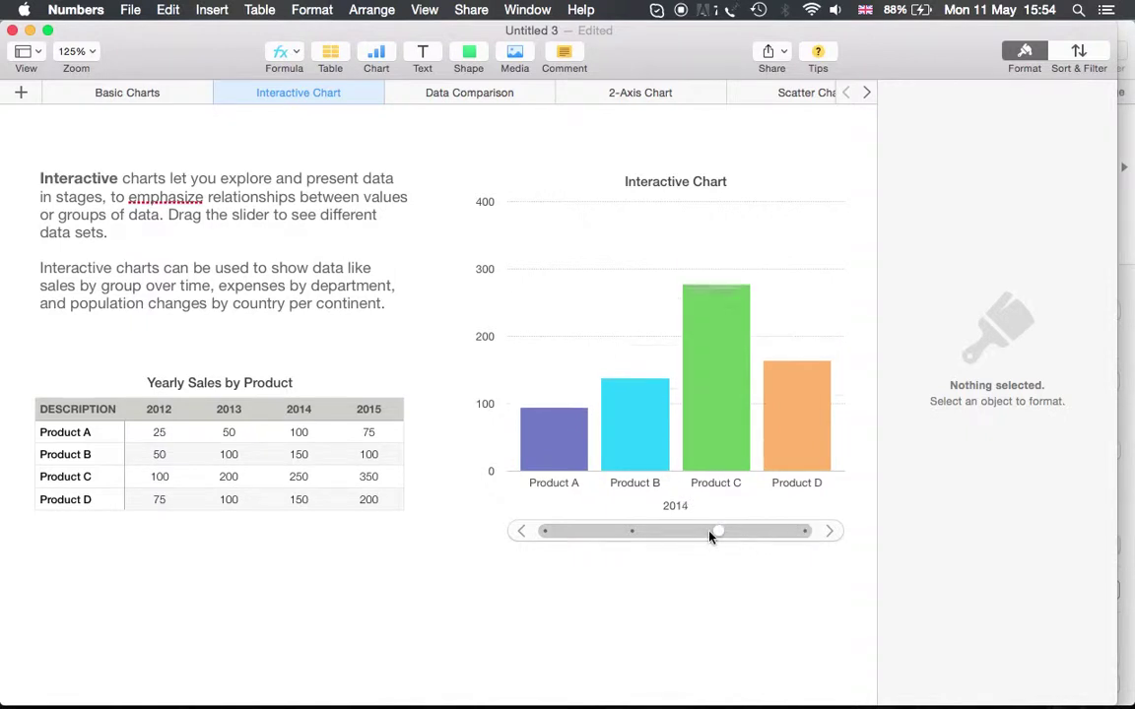
pyautogui.click(631, 532)
pyautogui.click(590, 533)
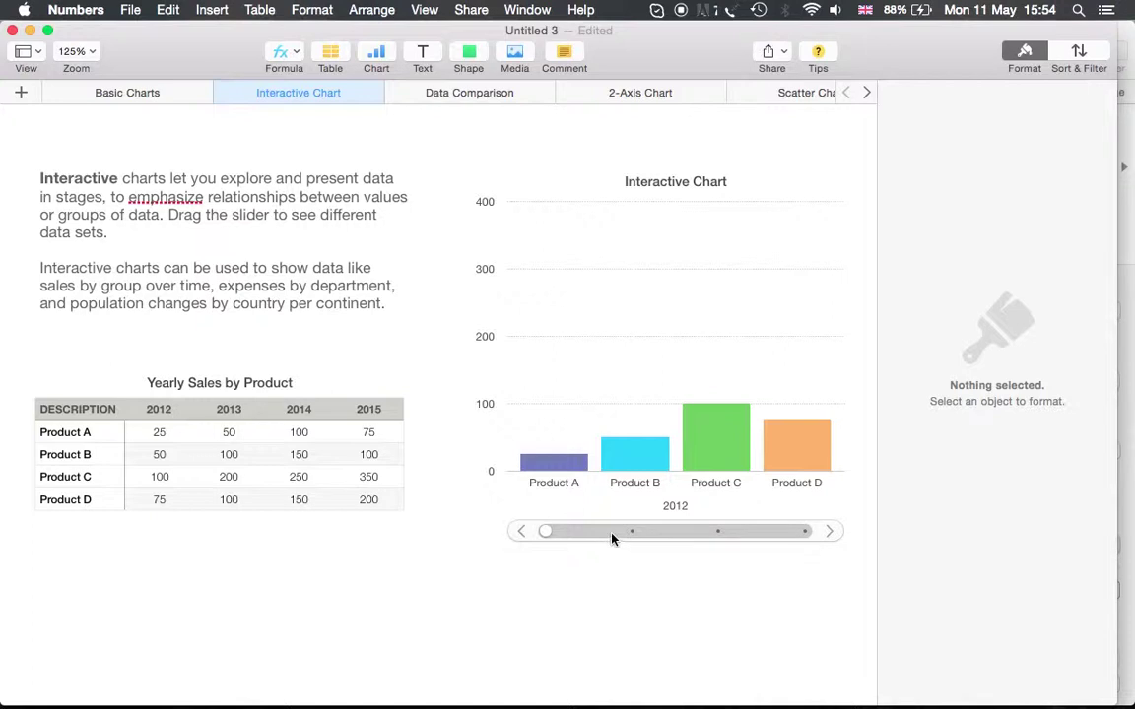
pyautogui.click(626, 533)
pyautogui.click(680, 533)
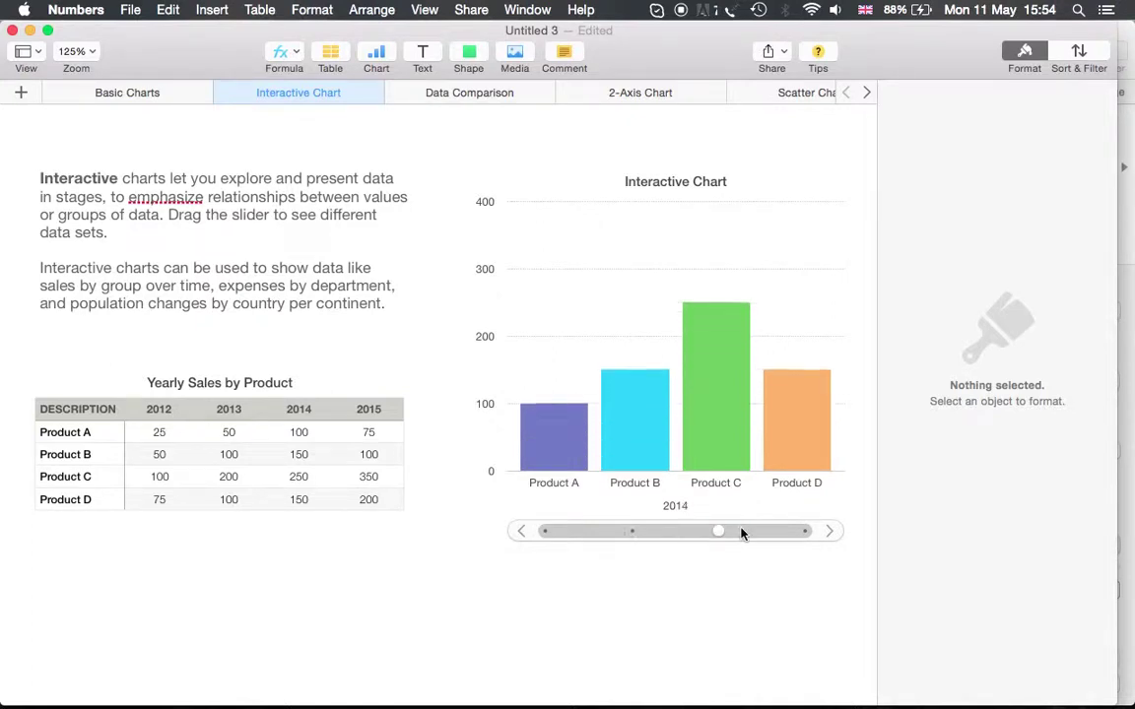
pyautogui.click(805, 533)
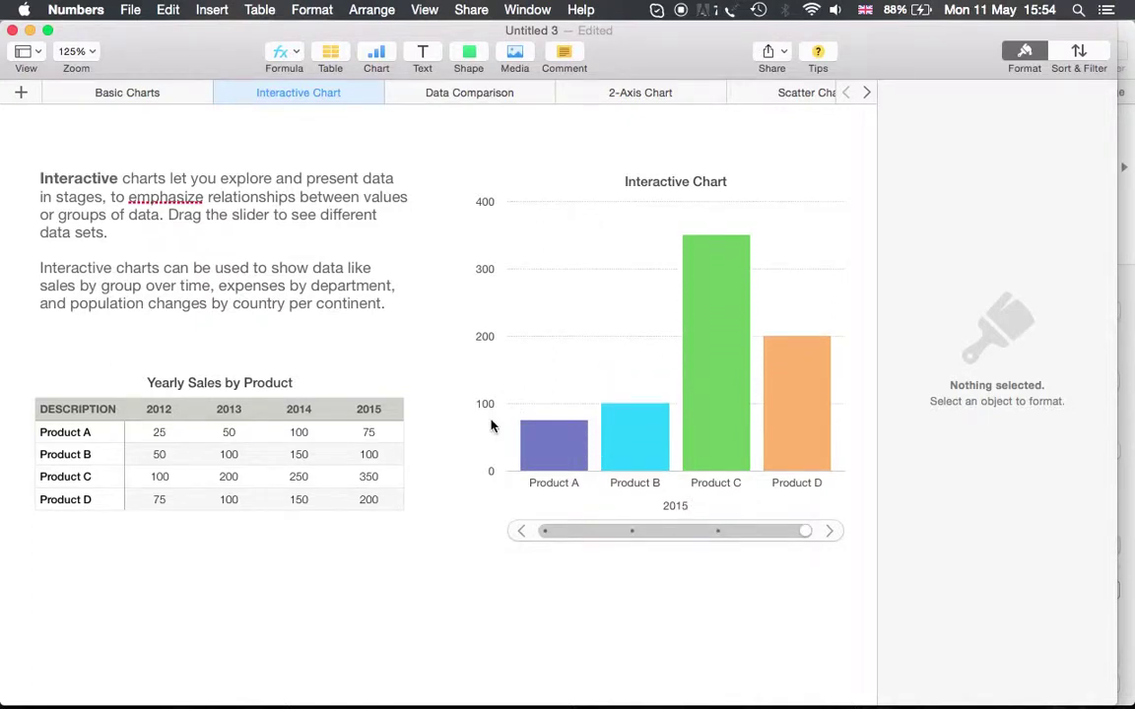
pyautogui.scroll(-3, 493, 426)
# Browse the Data Comparison, 2-Axis, Scatter and Bubble Chart sheets, returning to Interactive Chart
pyautogui.click(507, 90)
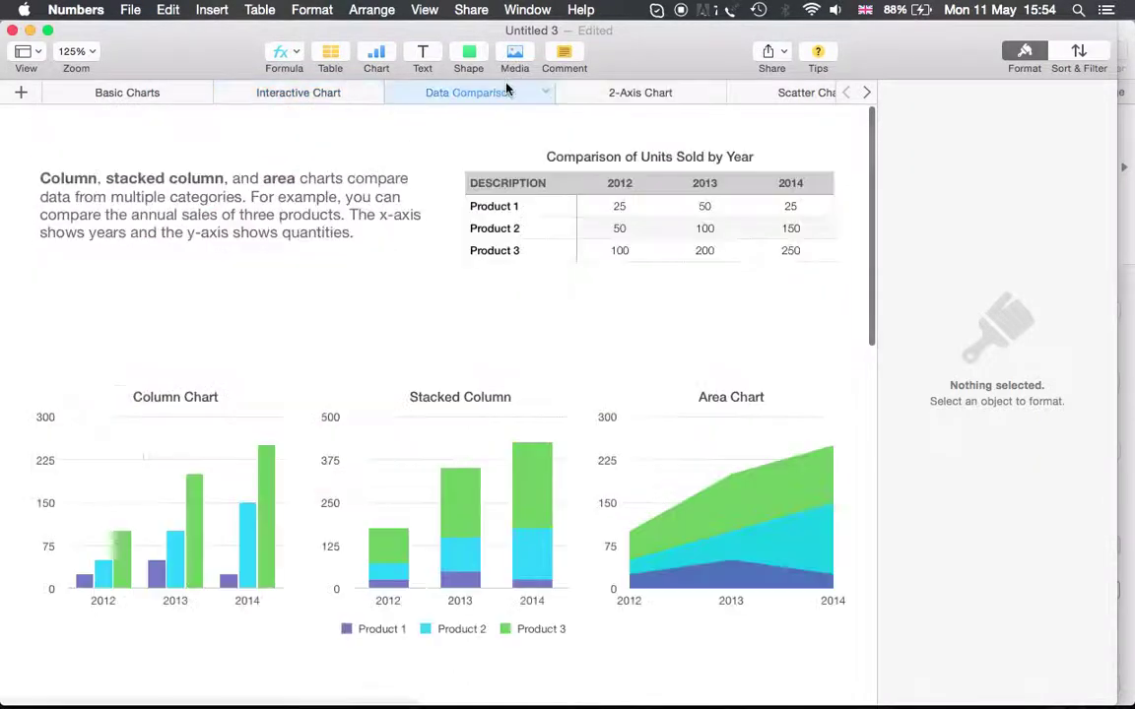
pyautogui.scroll(-3, 471, 248)
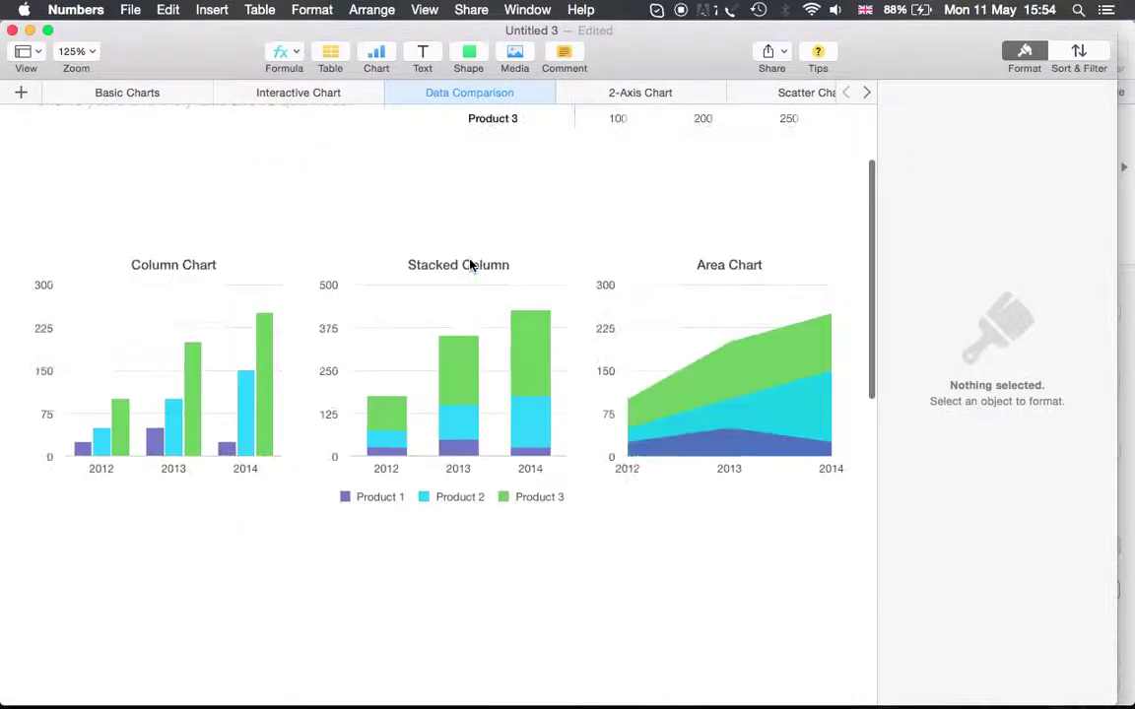
pyautogui.scroll(3, 470, 264)
pyautogui.click(609, 94)
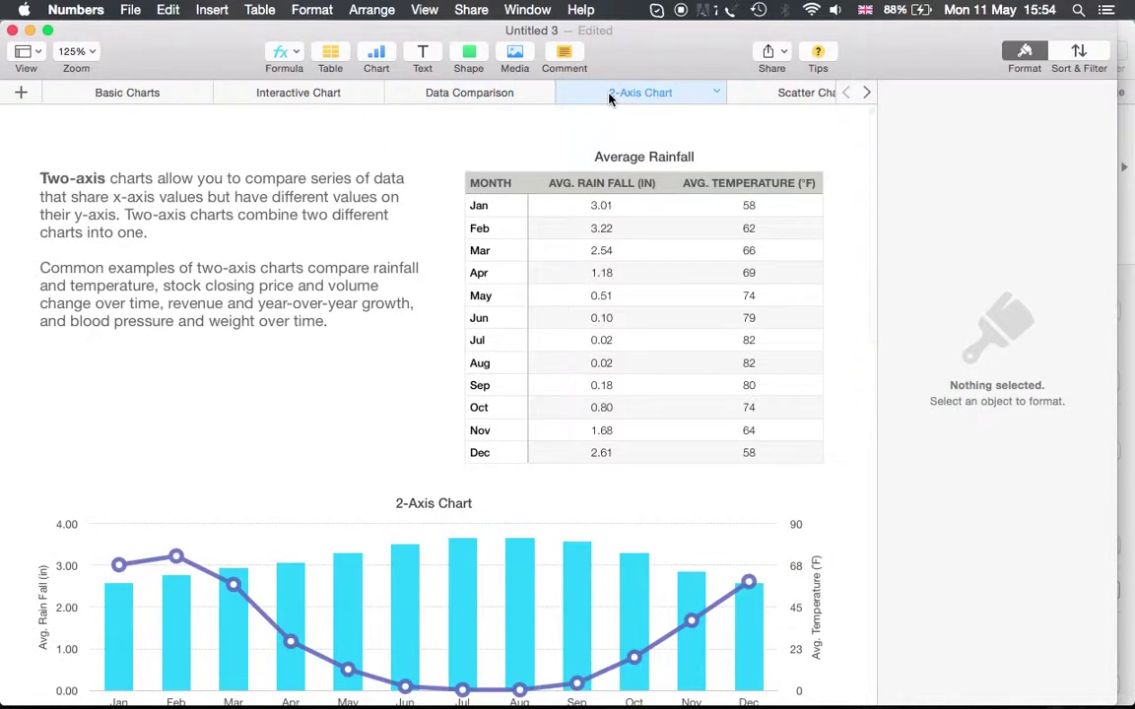
pyautogui.scroll(-2, 648, 302)
pyautogui.scroll(-1, 648, 301)
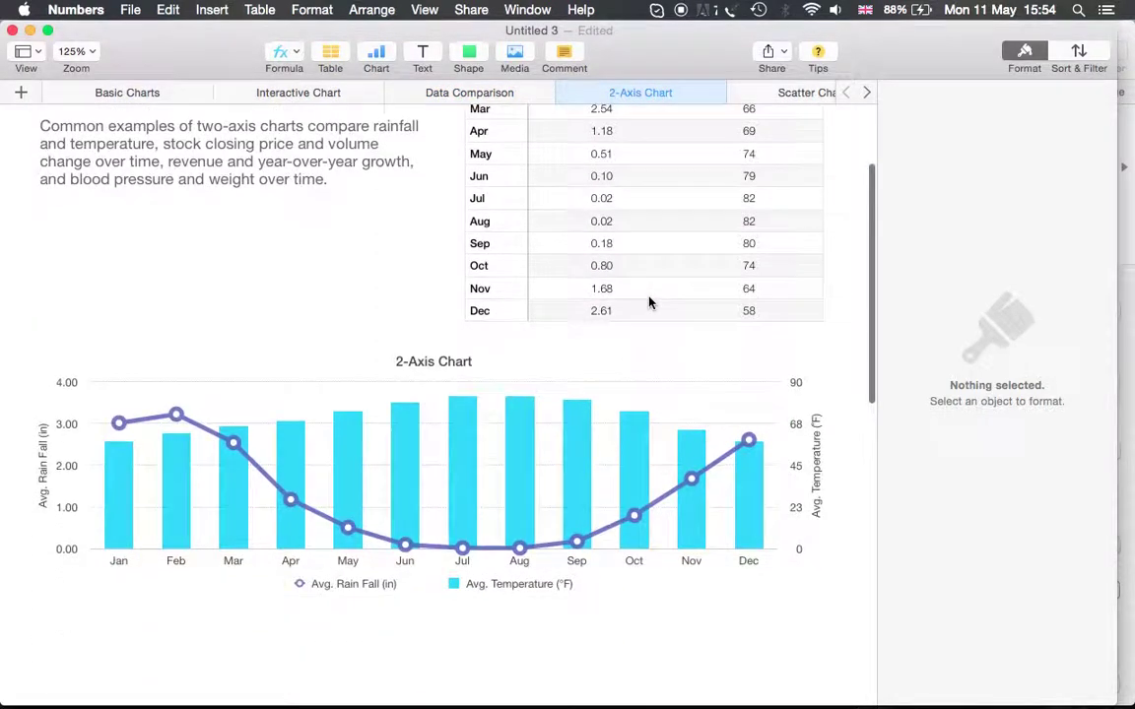
pyautogui.scroll(3, 648, 301)
pyautogui.click(810, 94)
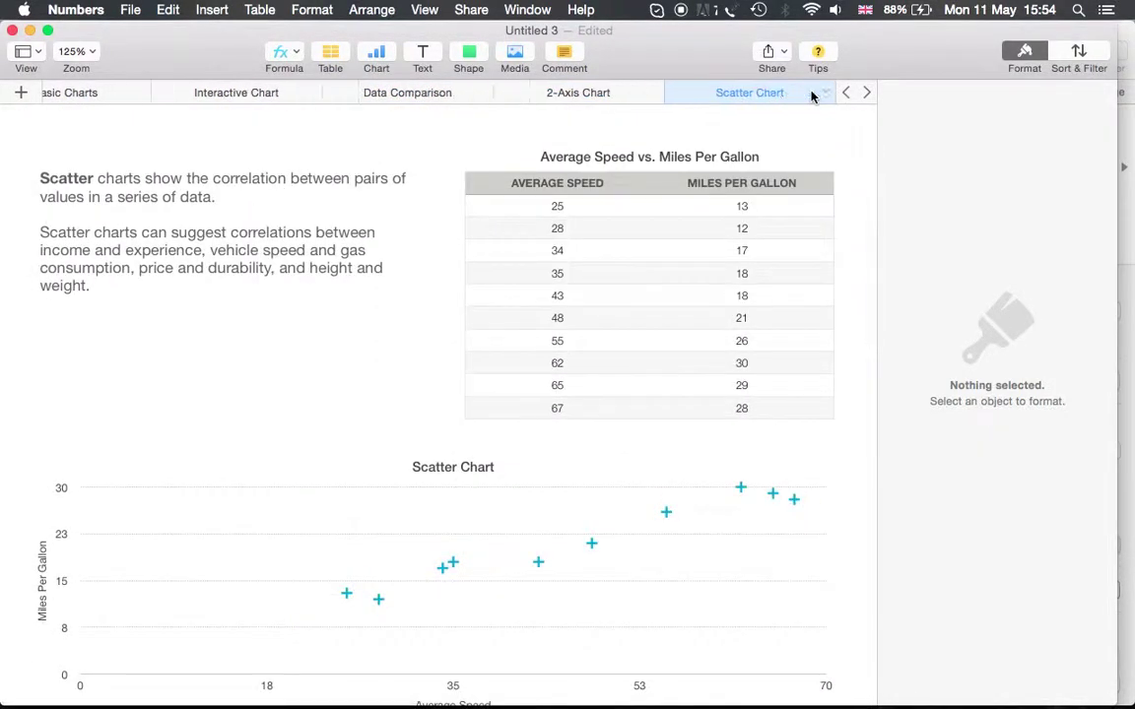
pyautogui.scroll(-3, 671, 258)
pyautogui.scroll(3, 669, 260)
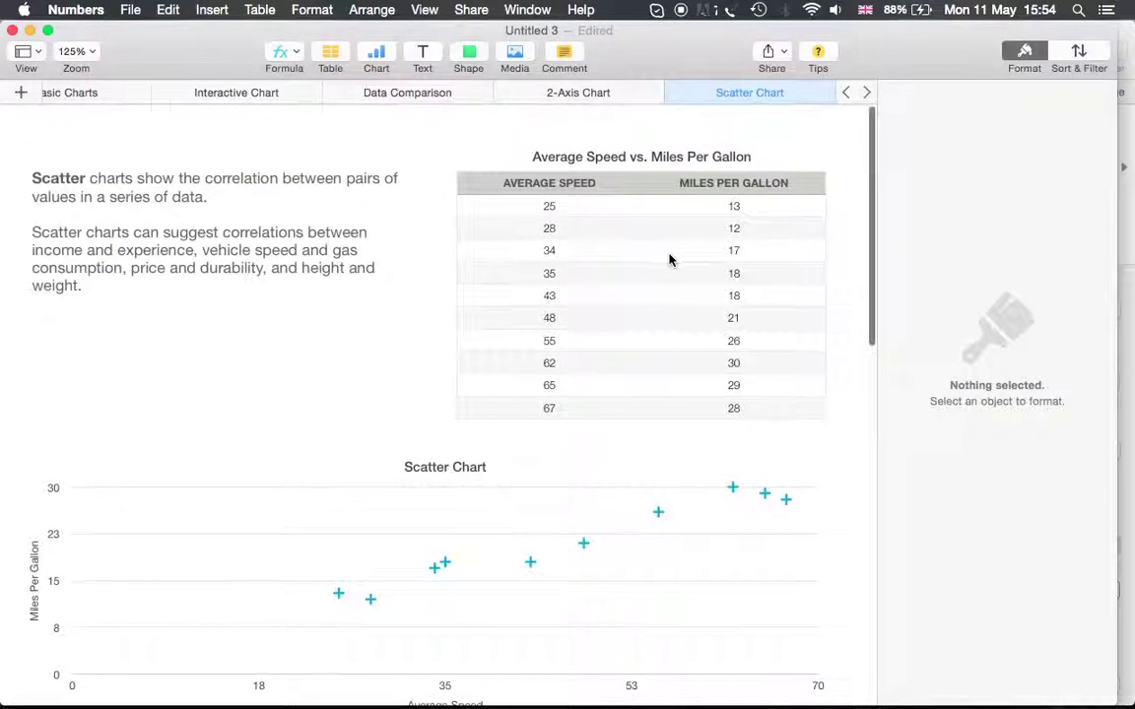
pyautogui.click(866, 94)
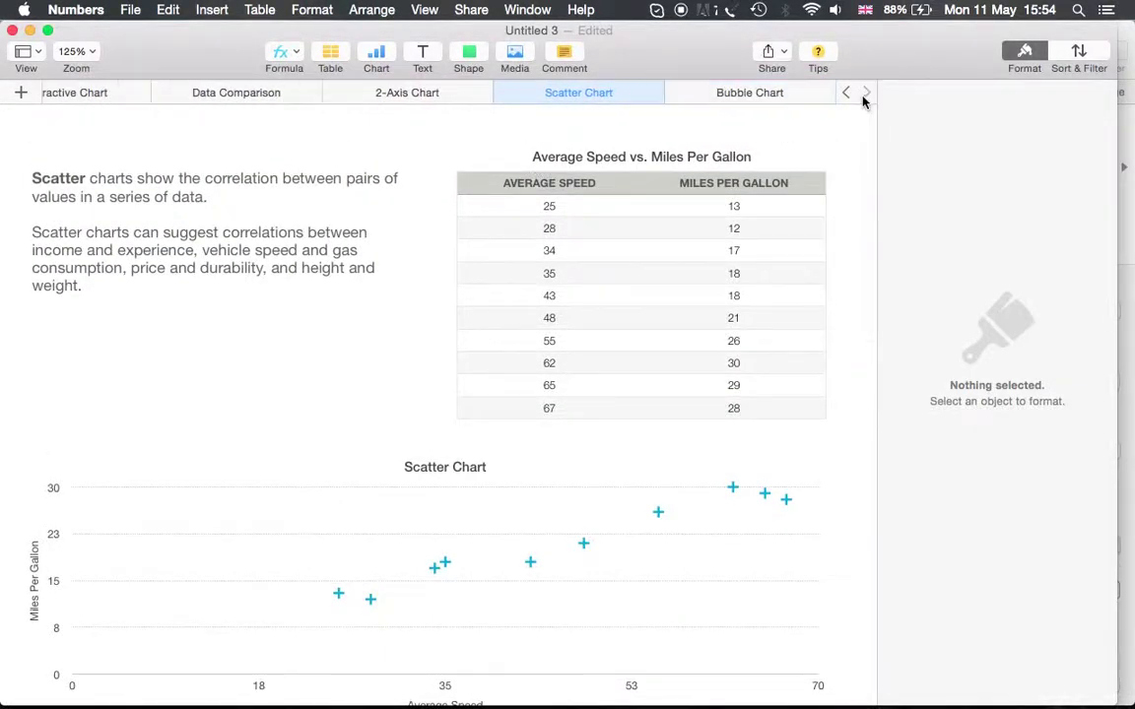
pyautogui.click(862, 94)
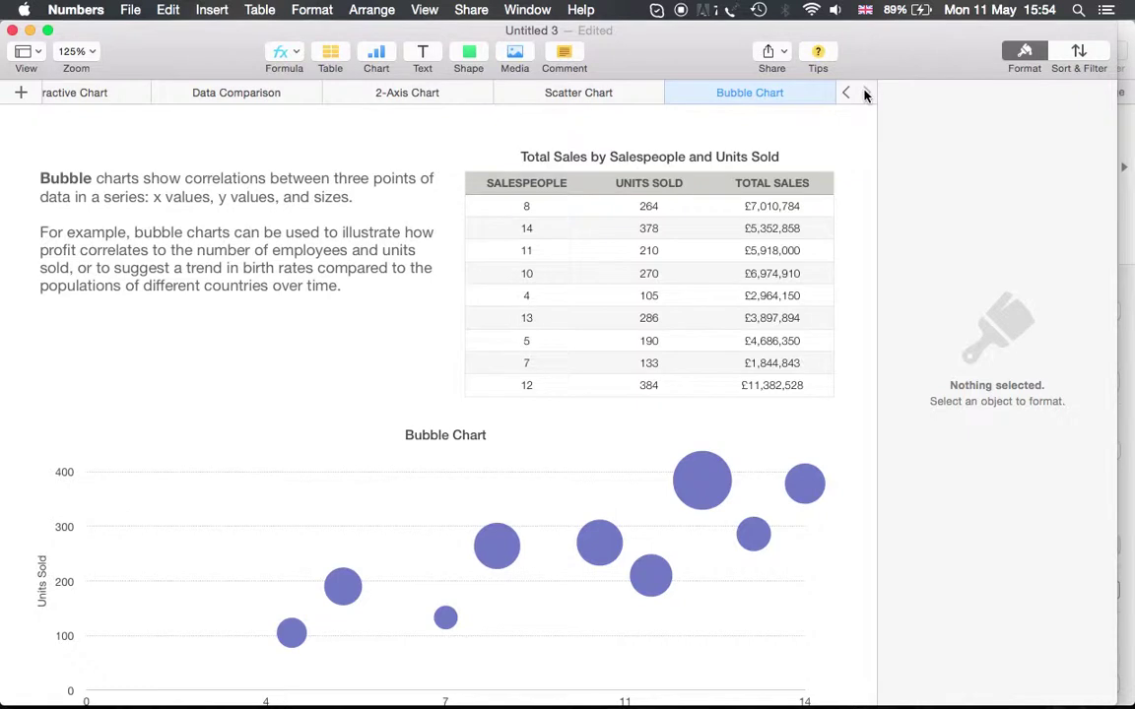
pyautogui.click(98, 90)
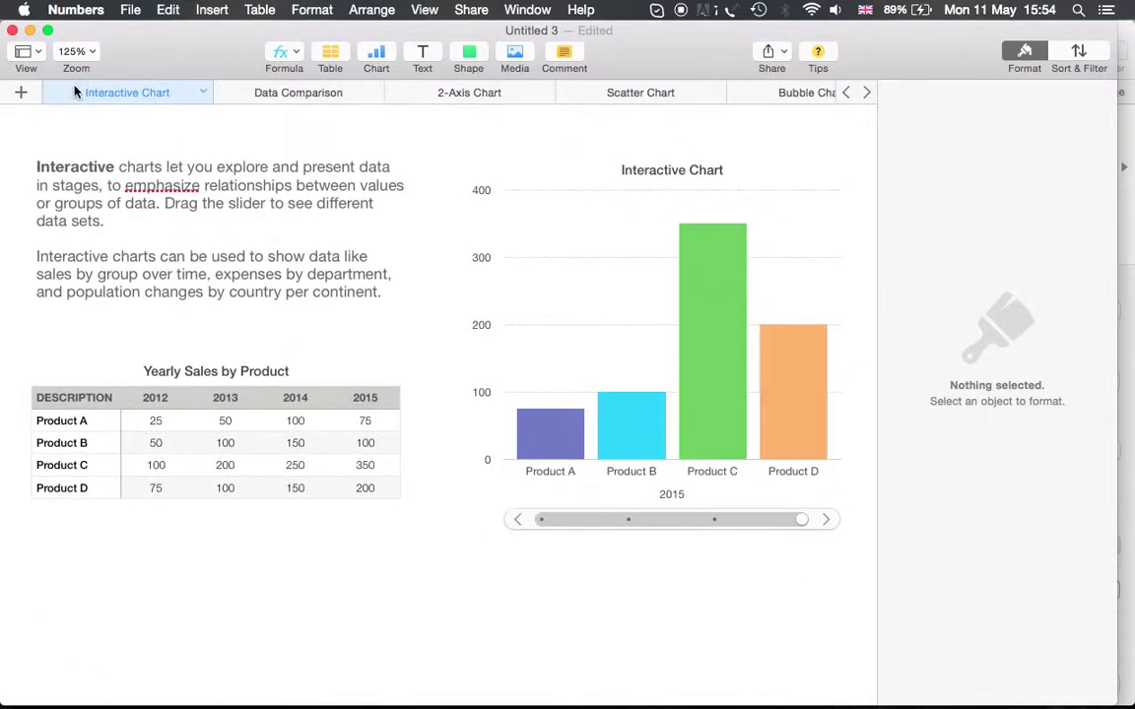
# Create a new document from the Personal Budget template
pyautogui.click(130, 10)
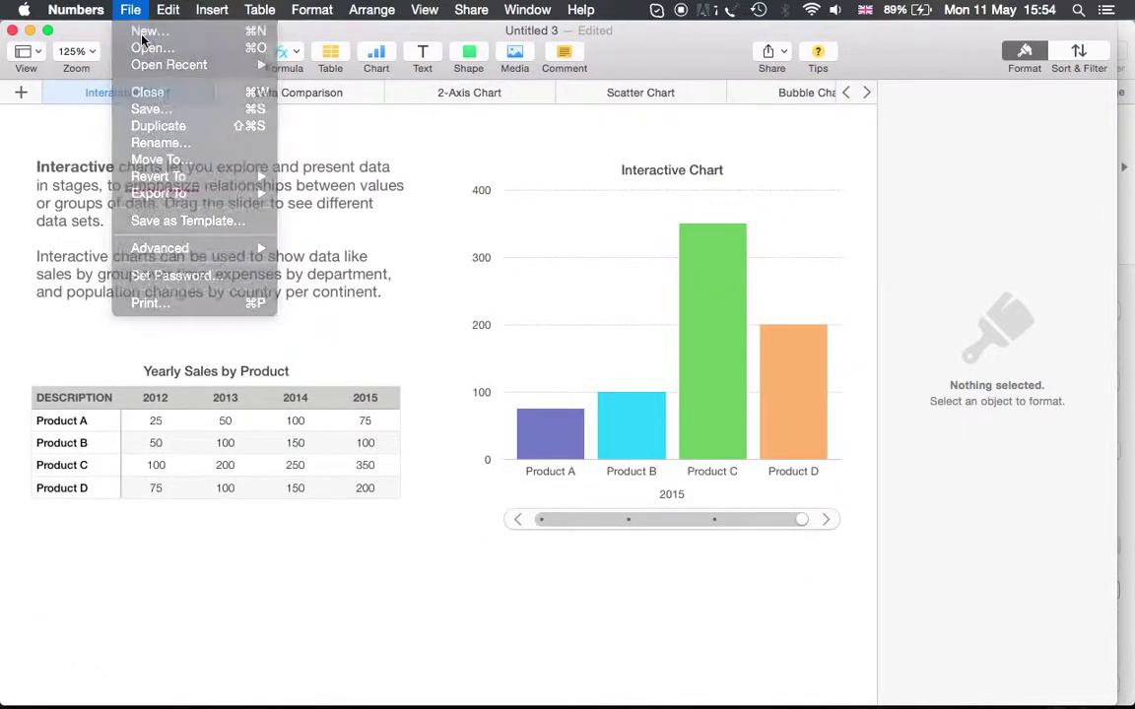
pyautogui.click(144, 33)
pyautogui.scroll(-1, 615, 295)
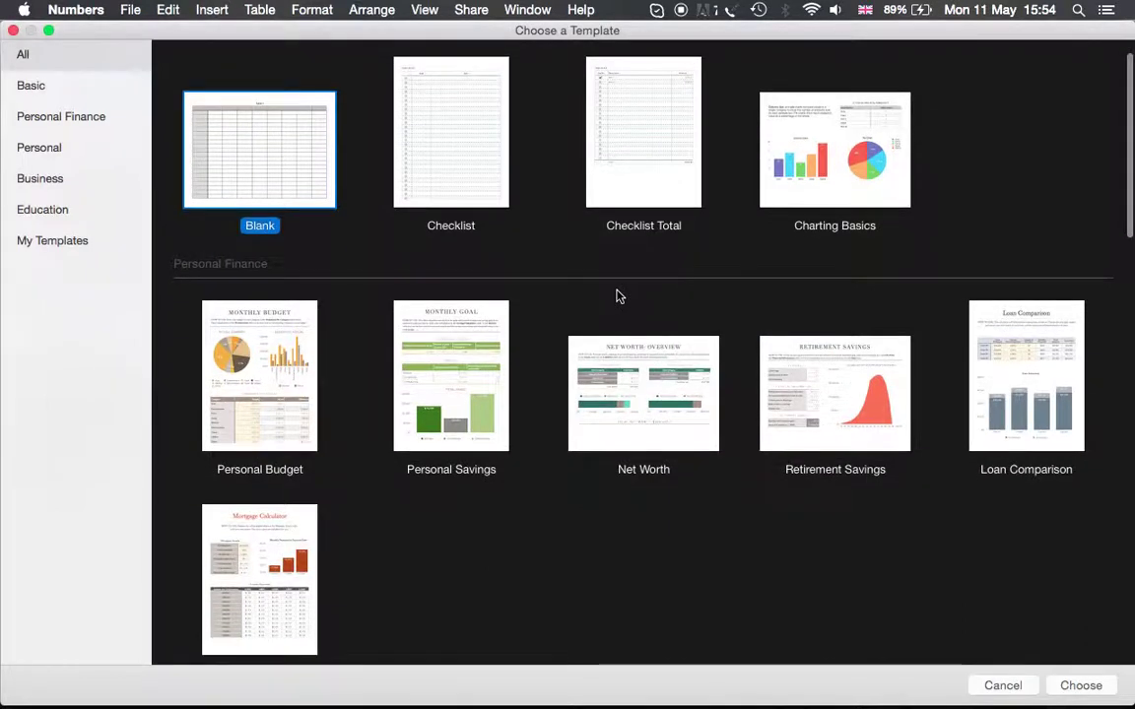
pyautogui.click(275, 367)
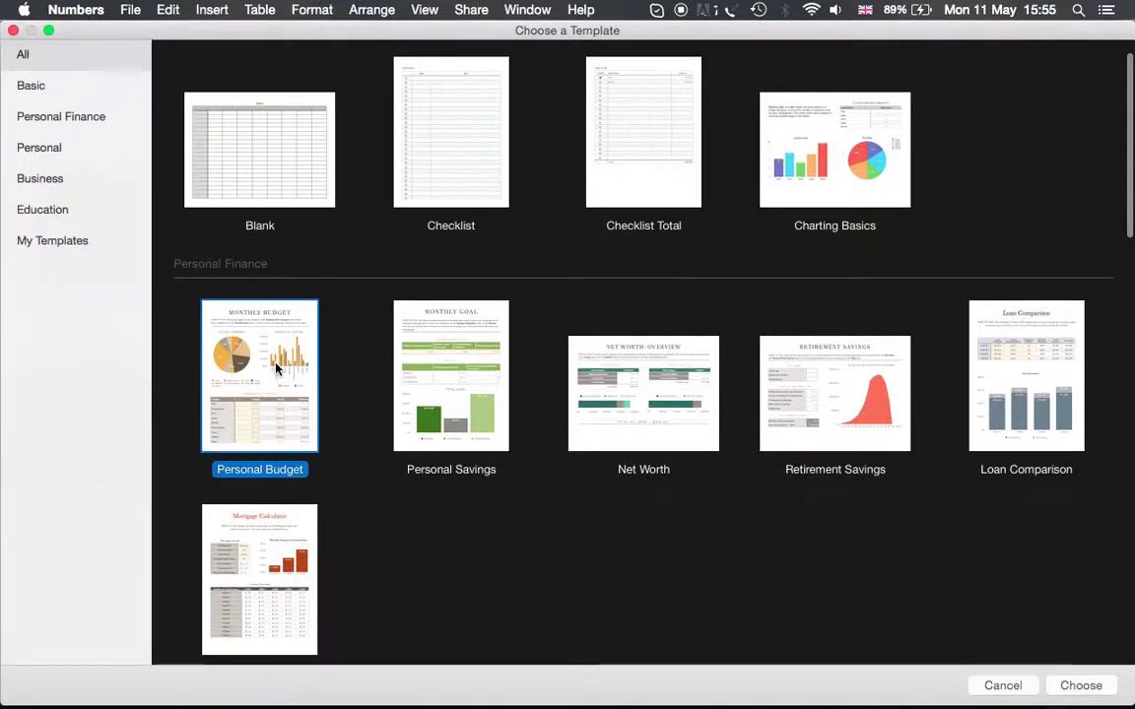
pyautogui.doubleClick(276, 368)
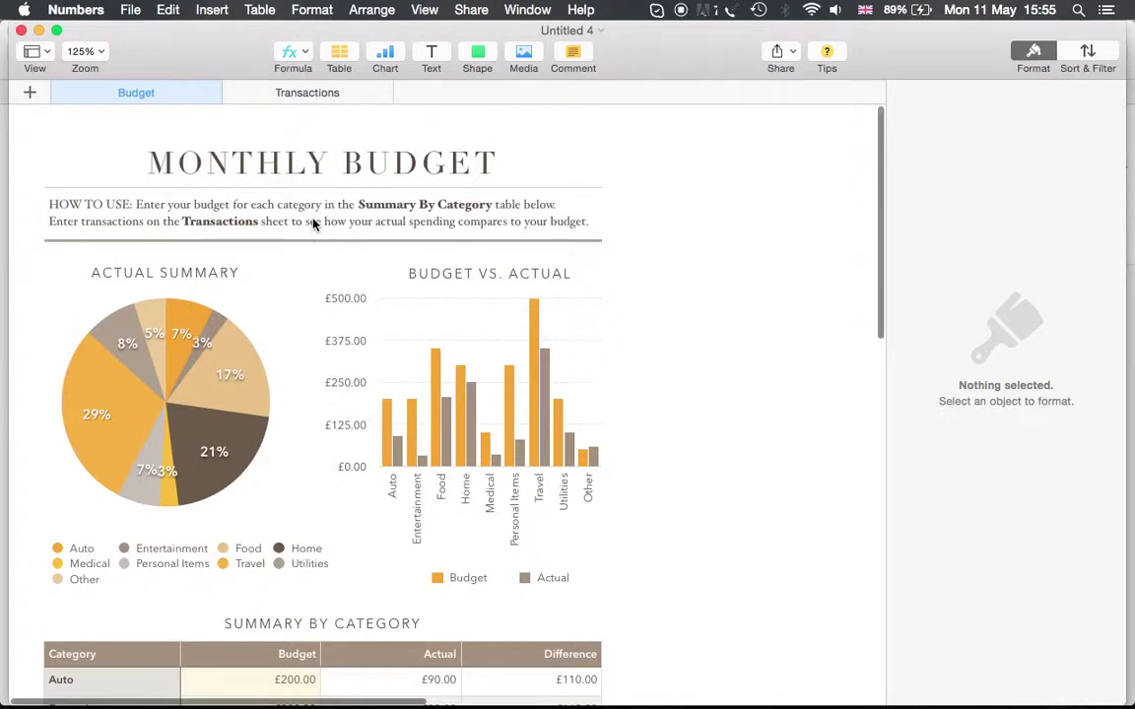
# On the Transactions sheet, change the Groceries amount in D2 from 155 to 9000
pyautogui.scroll(-10, 313, 225)
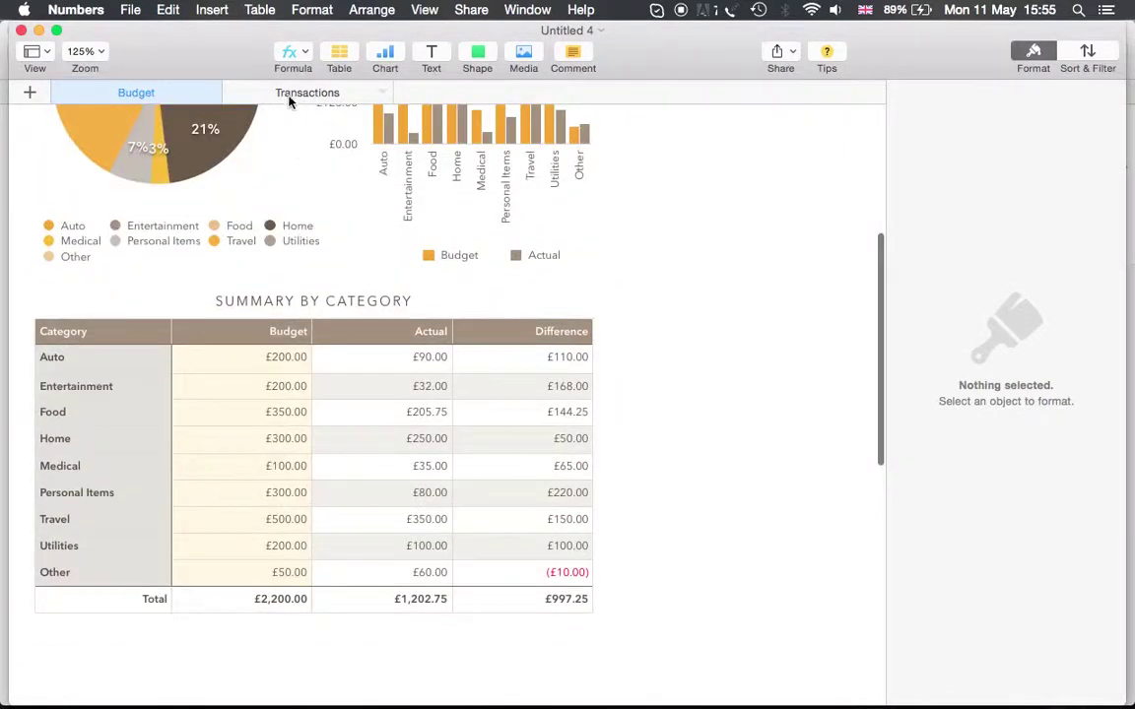
pyautogui.click(288, 97)
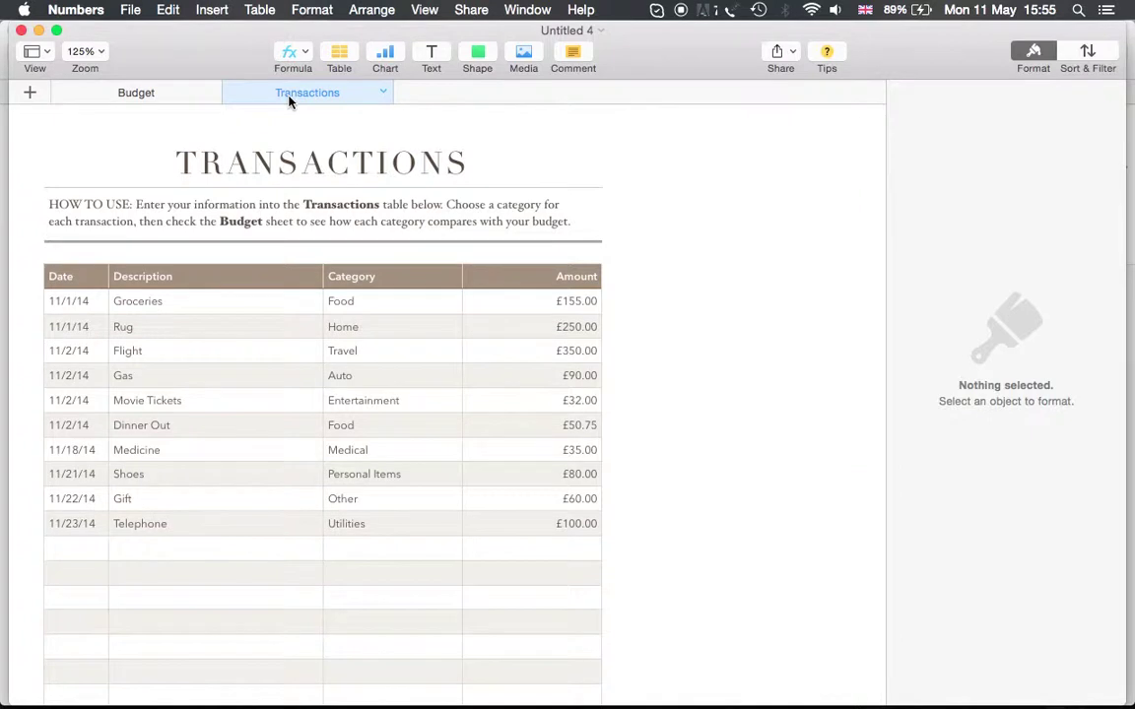
pyautogui.click(577, 302)
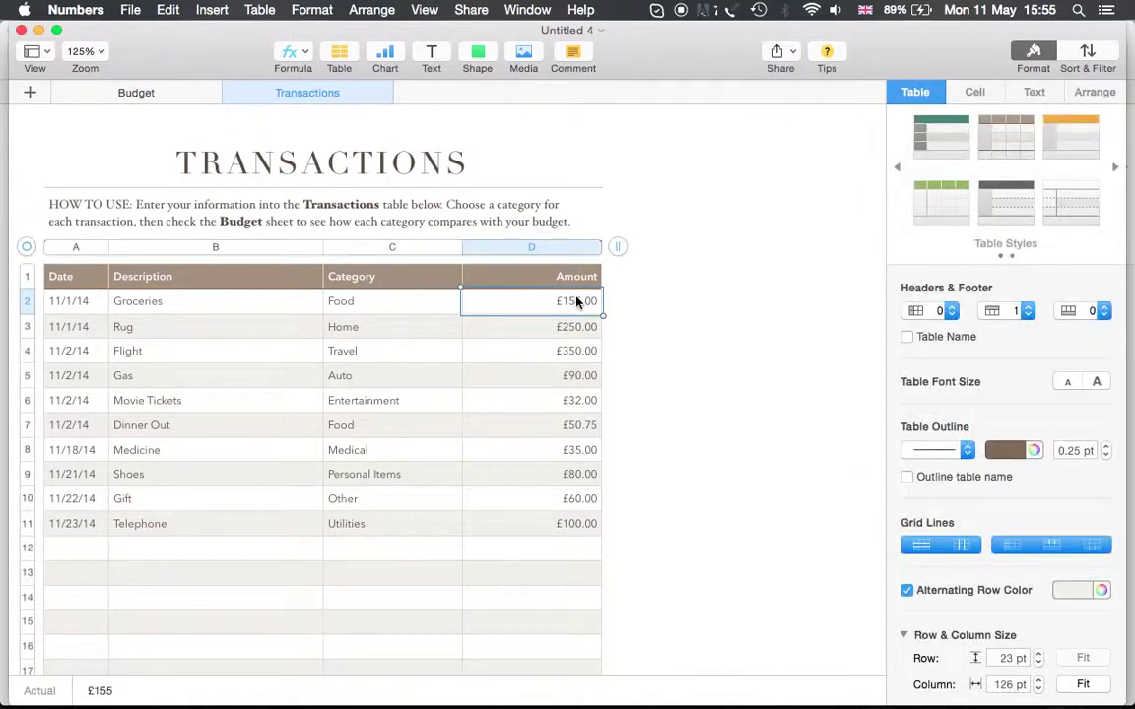
pyautogui.doubleClick(583, 301)
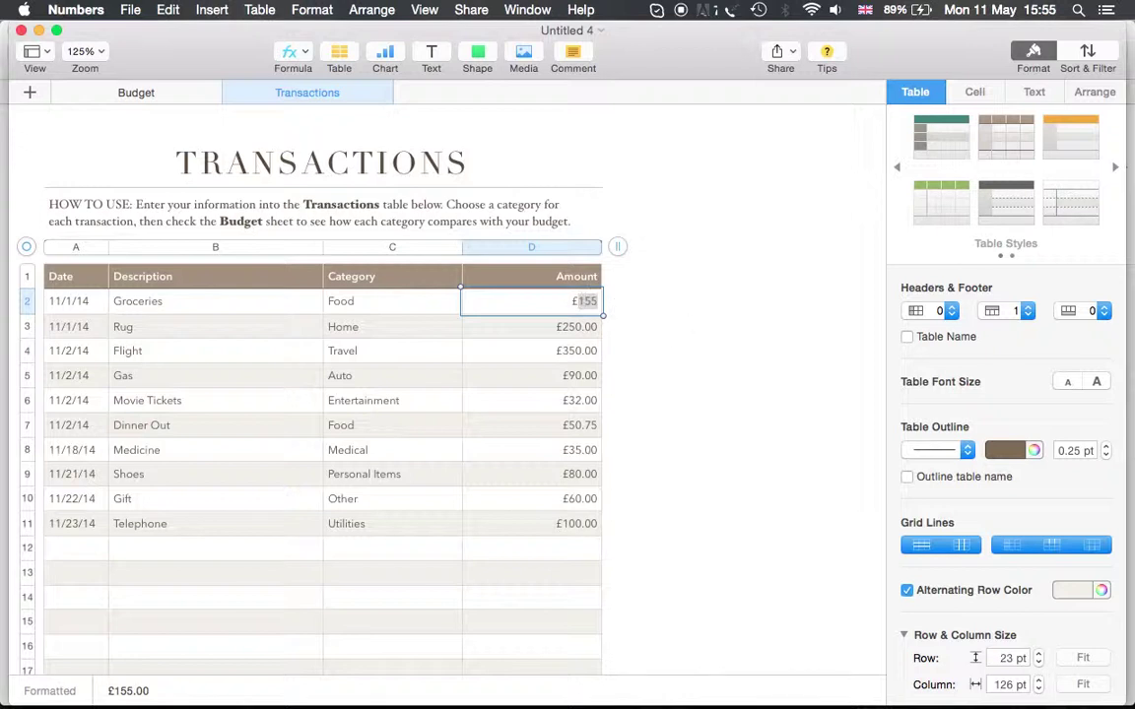
pyautogui.write('9000')
pyautogui.press('Return')
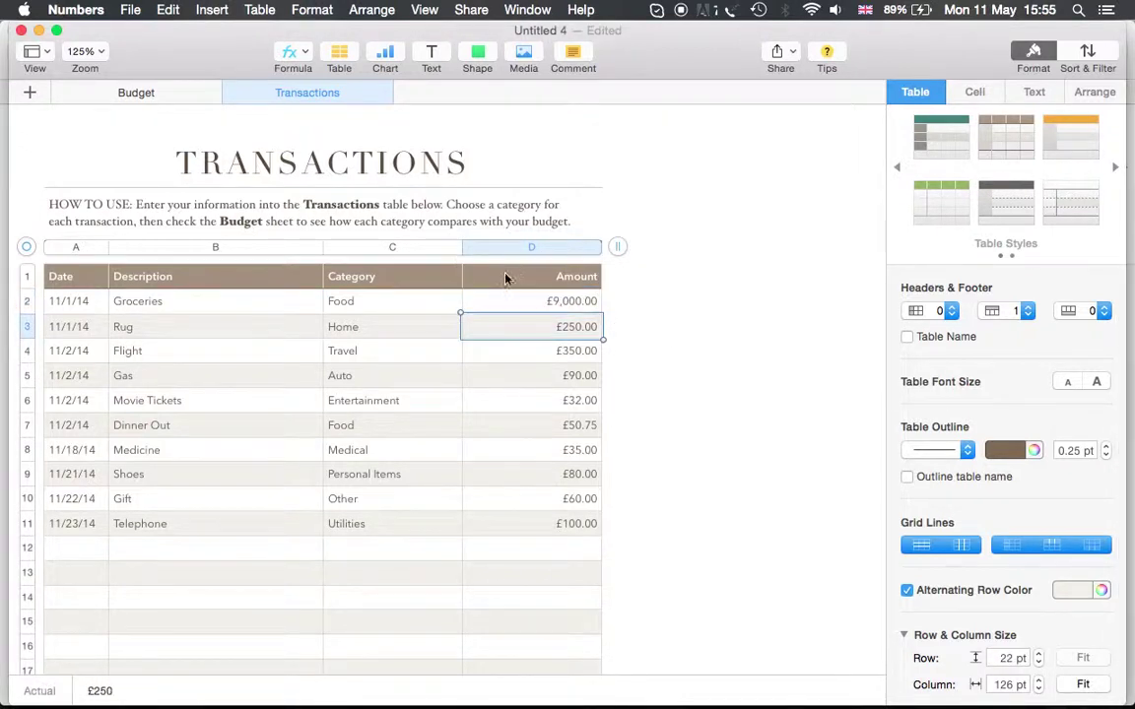
# Check the Budget sheet's Food actual of £9,050.75, then close the document
pyautogui.click(177, 103)
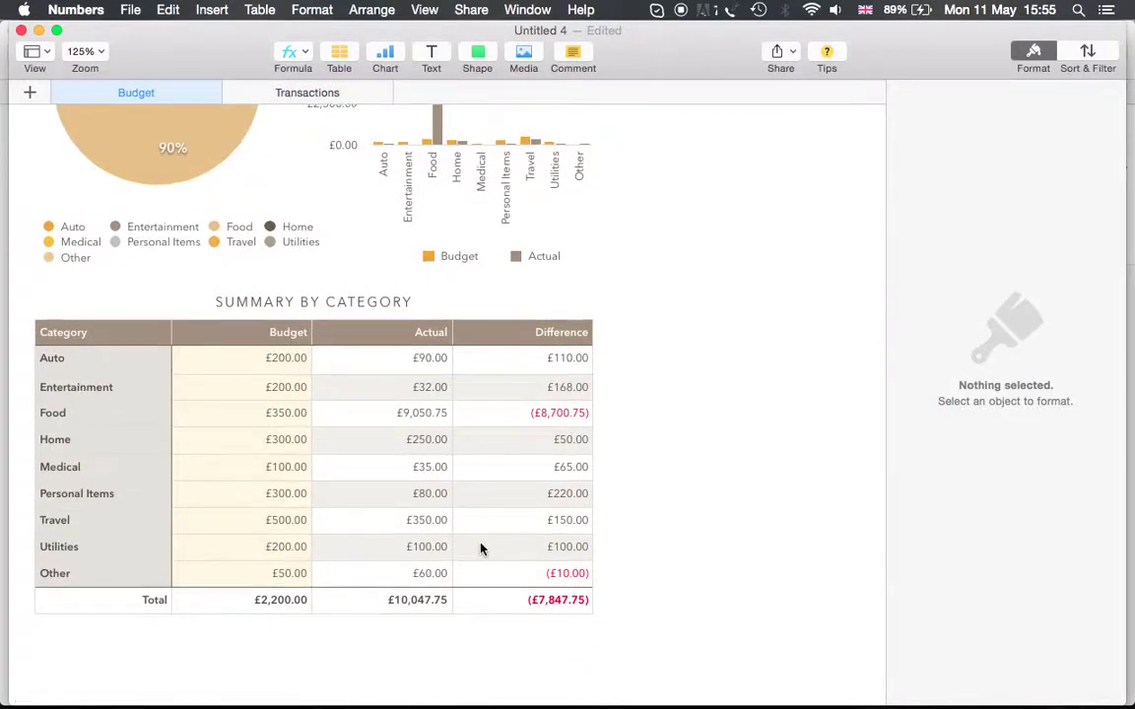
pyautogui.scroll(8, 481, 548)
pyautogui.hscroll(-1, 481, 549)
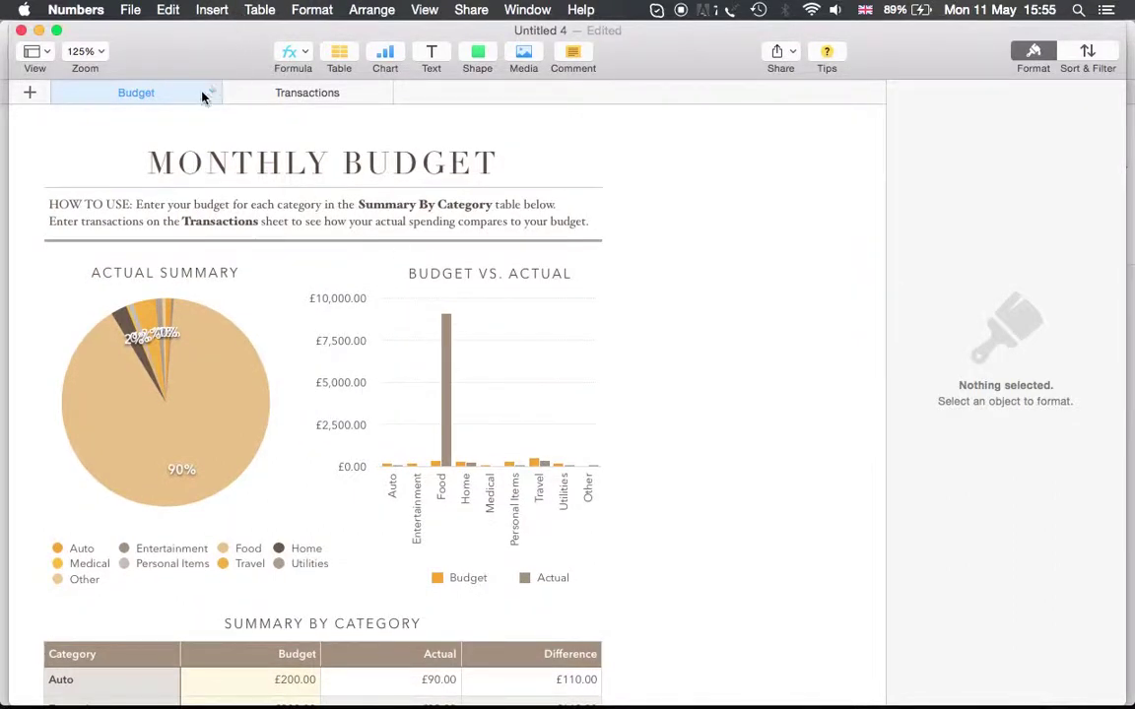
pyautogui.click(21, 31)
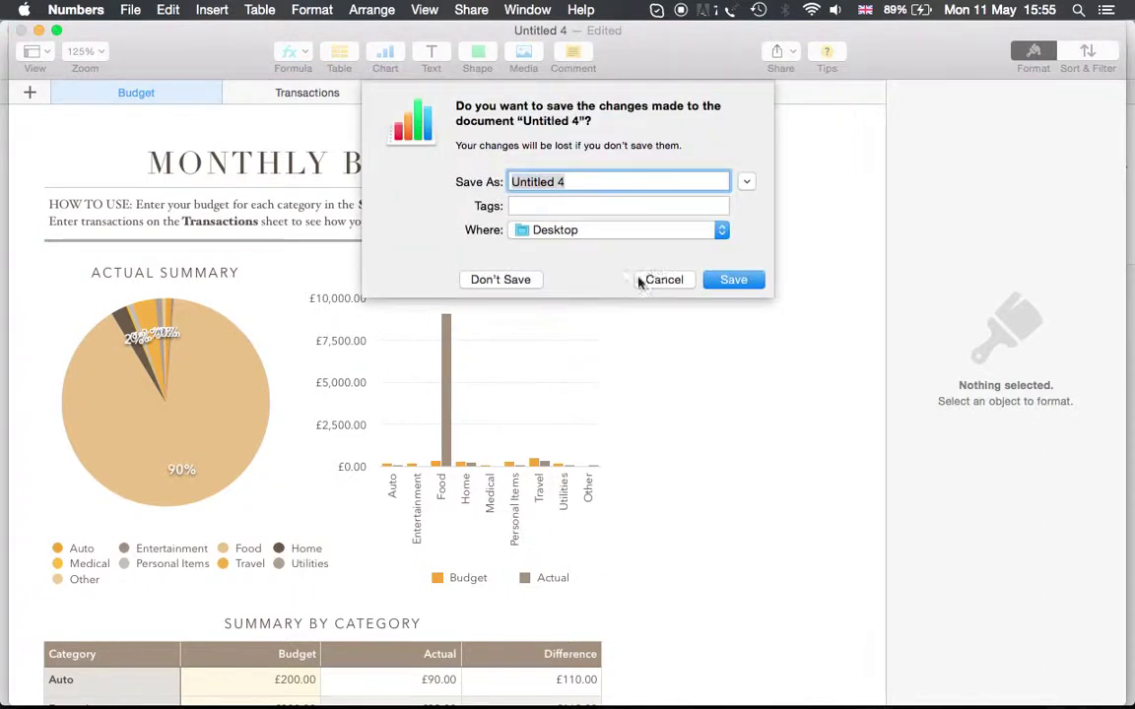
# Cancel closing the edited budget so it stays open, and bring up the new-document template chooser
pyautogui.click(652, 280)
pyautogui.scroll(-3, 130, 153)
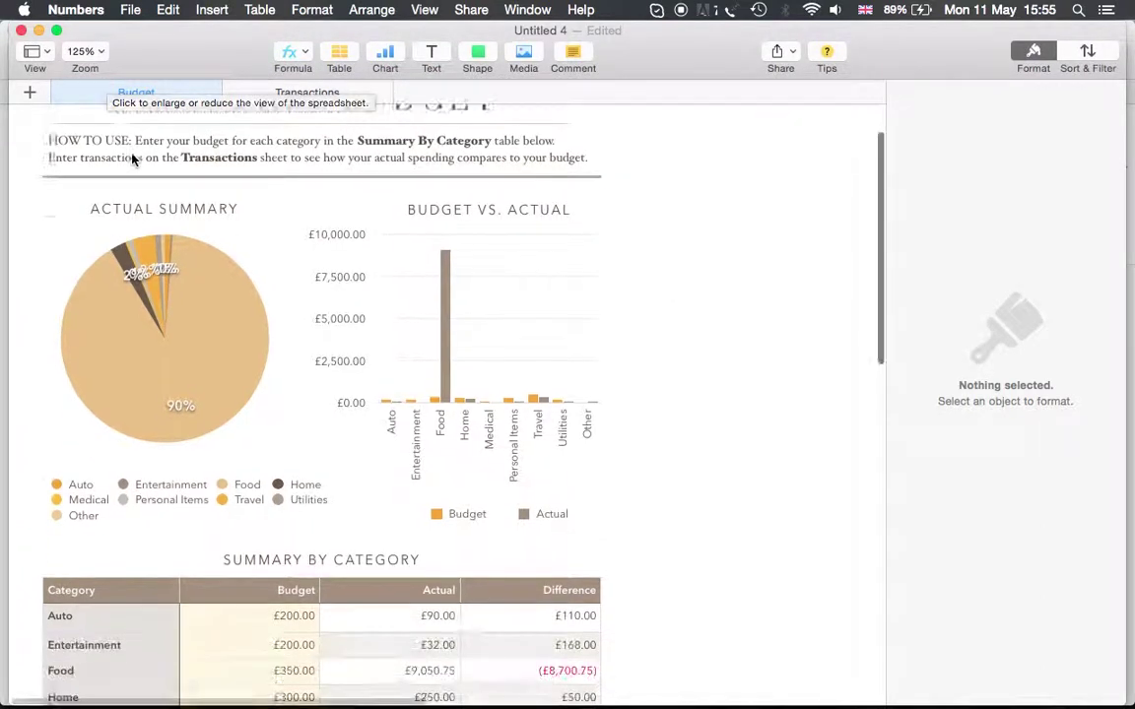
pyautogui.click(130, 9)
pyautogui.click(150, 33)
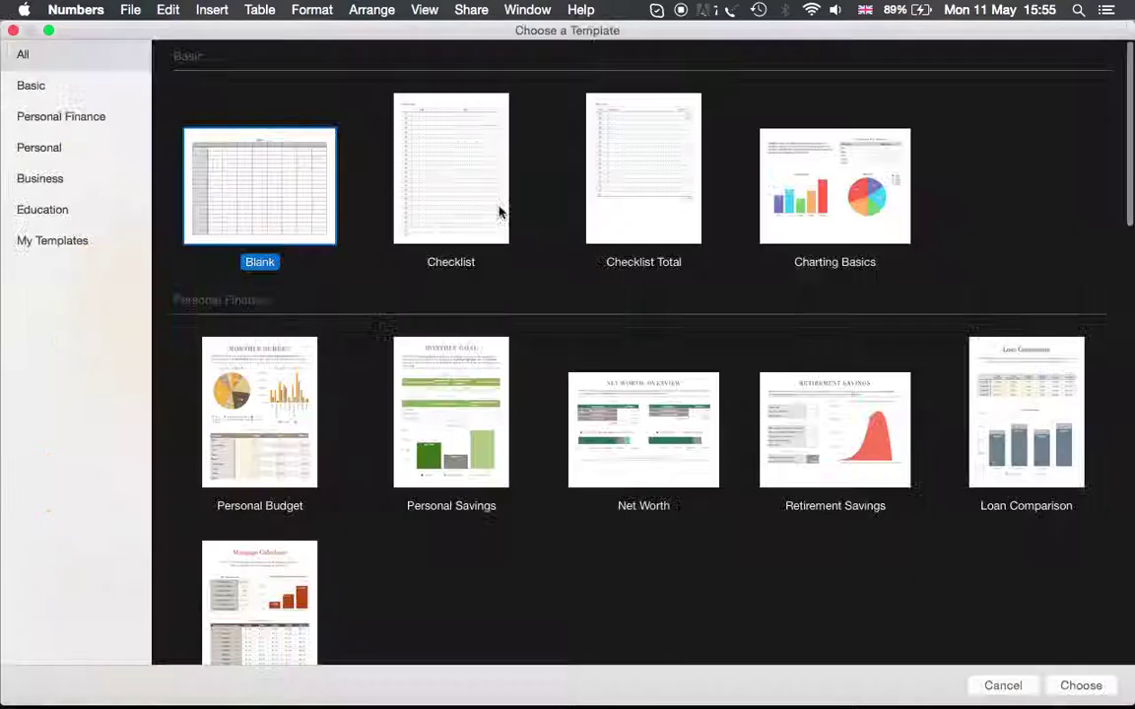
pyautogui.scroll(-3, 578, 351)
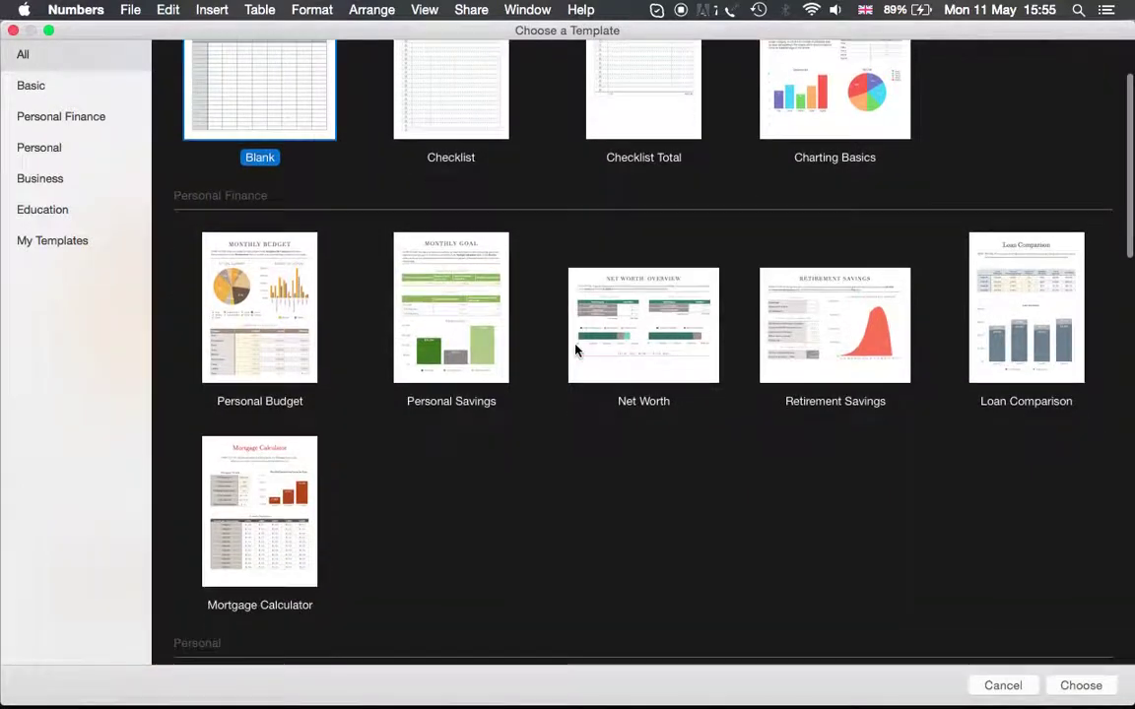
pyautogui.scroll(-2, 867, 414)
pyautogui.scroll(-5, 889, 401)
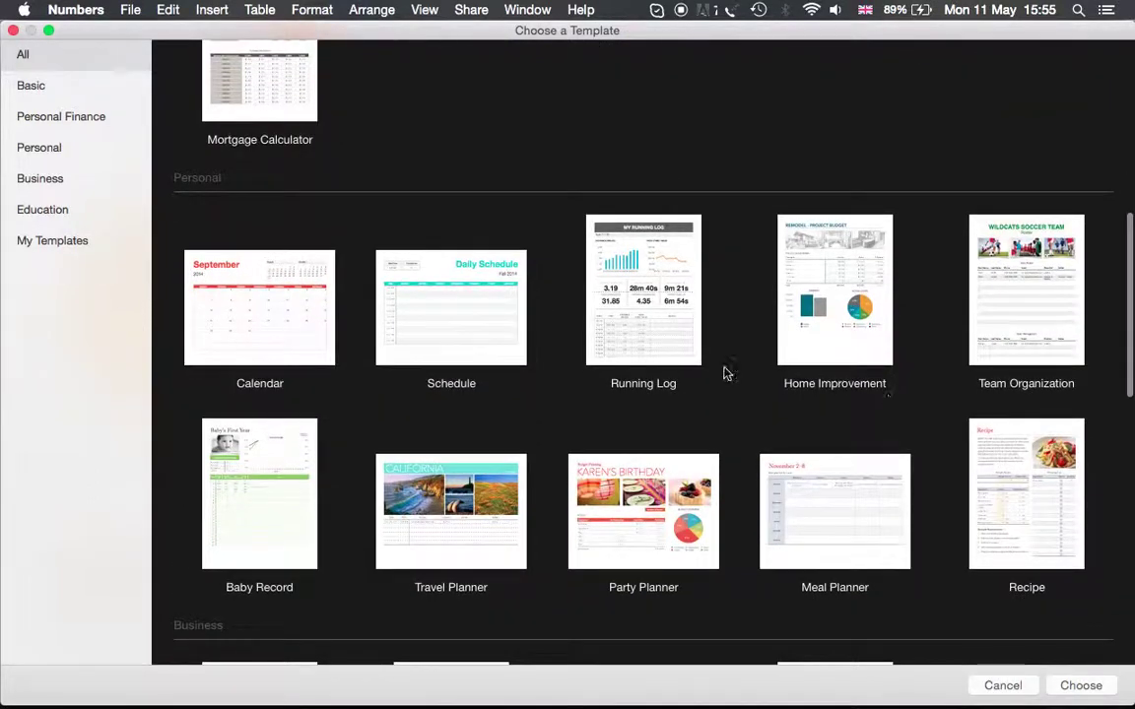
# Browse the Education and Business templates, then create a new spreadsheet from the Blank template
pyautogui.click(59, 213)
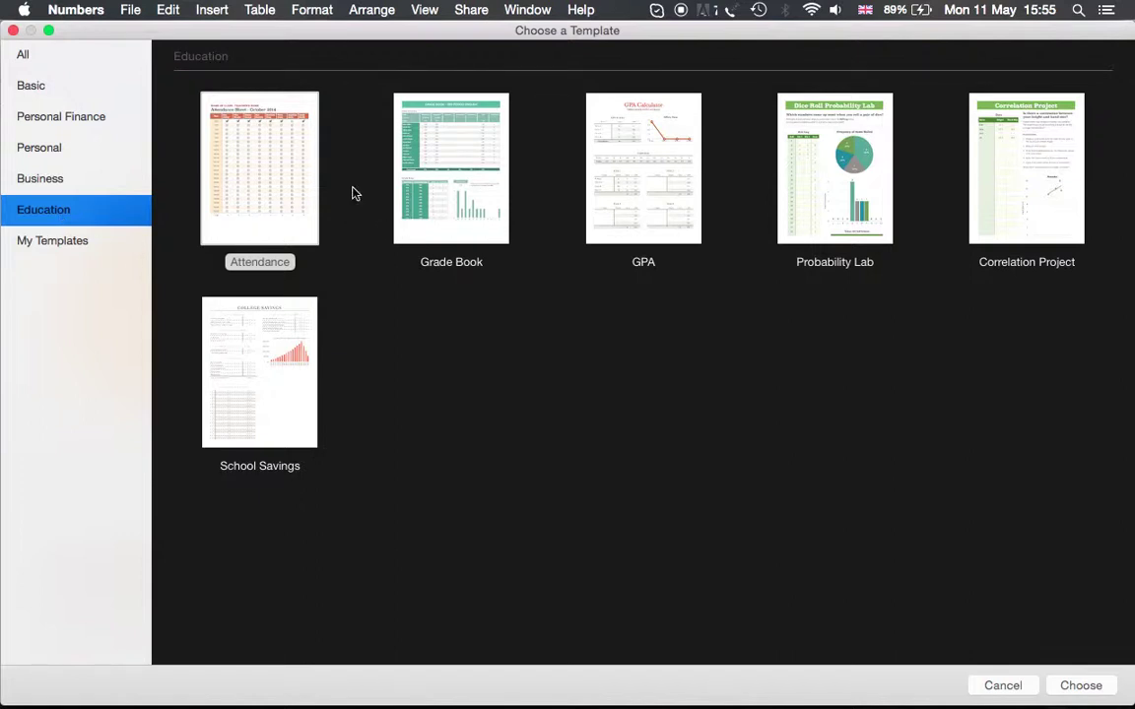
pyautogui.click(54, 183)
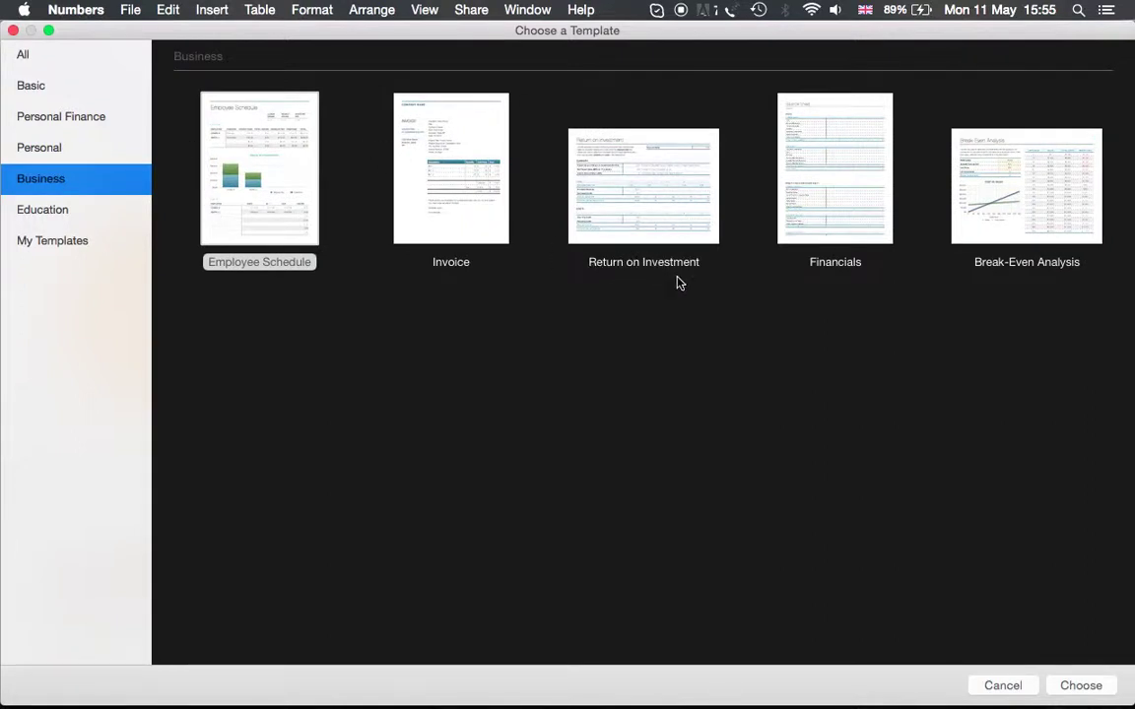
pyautogui.click(23, 54)
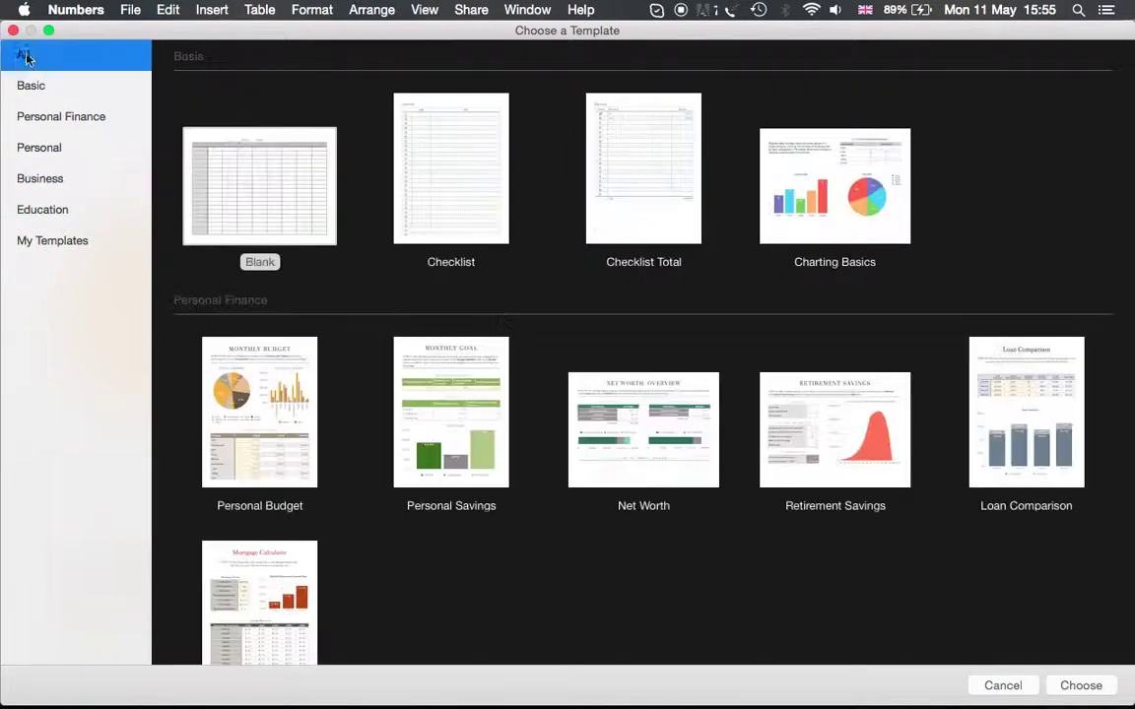
pyautogui.click(256, 216)
pyautogui.doubleClick(257, 215)
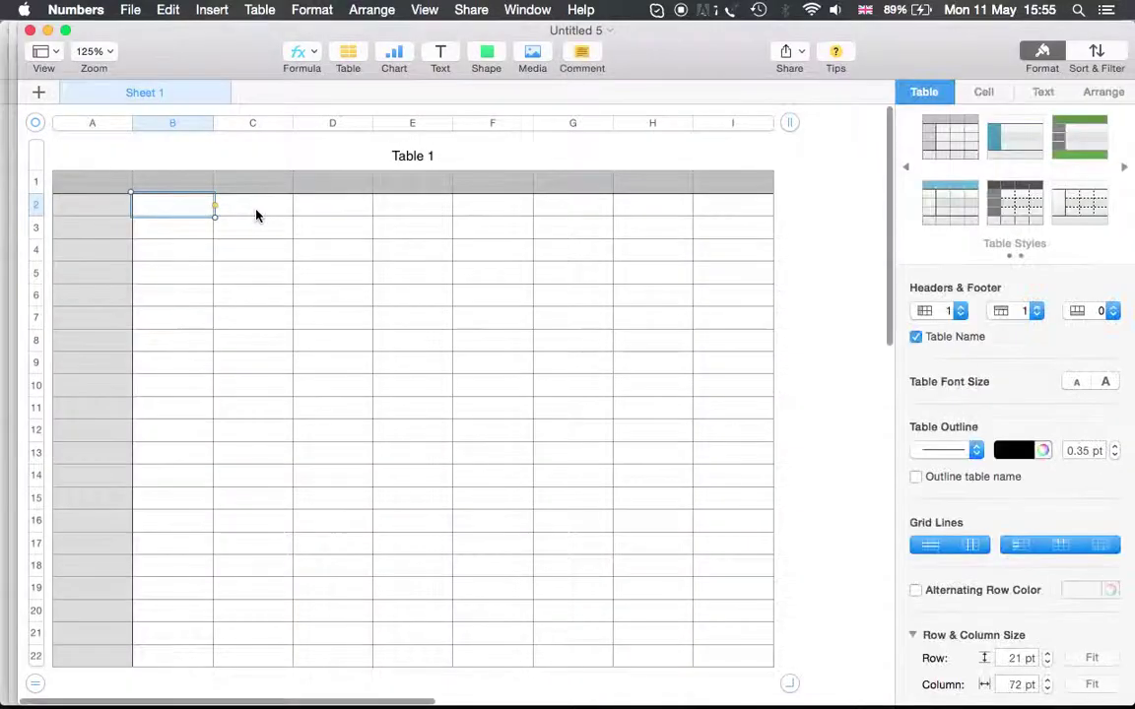
pyautogui.scroll(-10, 317, 367)
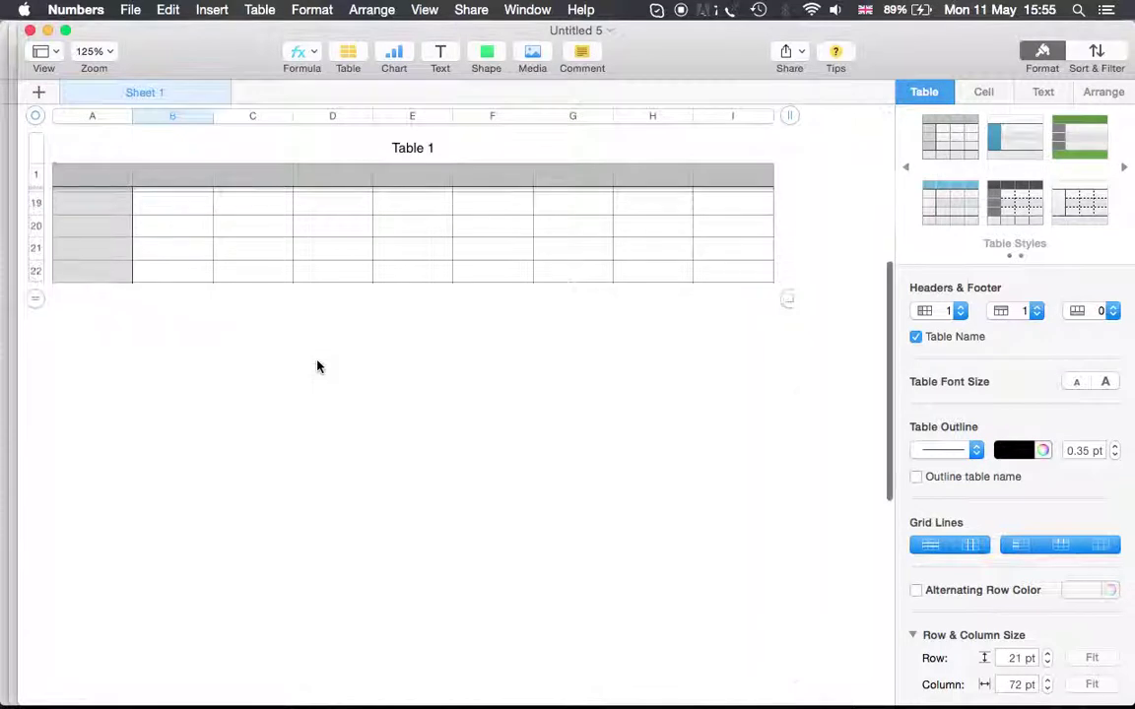
pyautogui.scroll(10, 317, 367)
pyautogui.scroll(2, 317, 367)
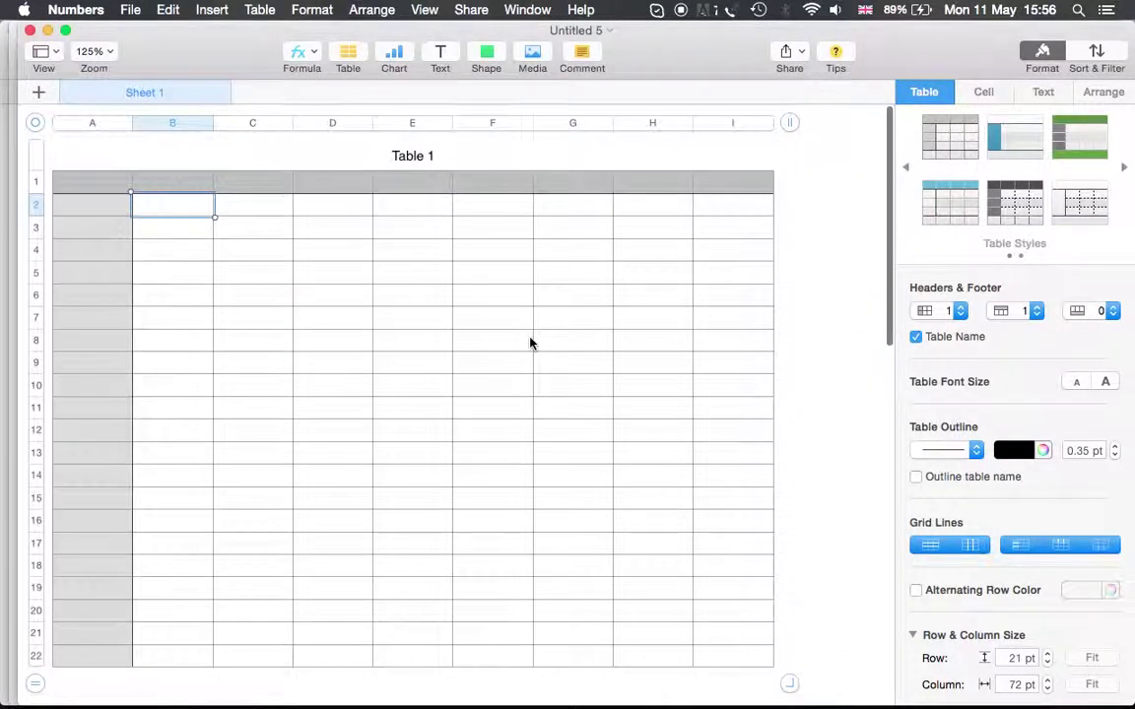